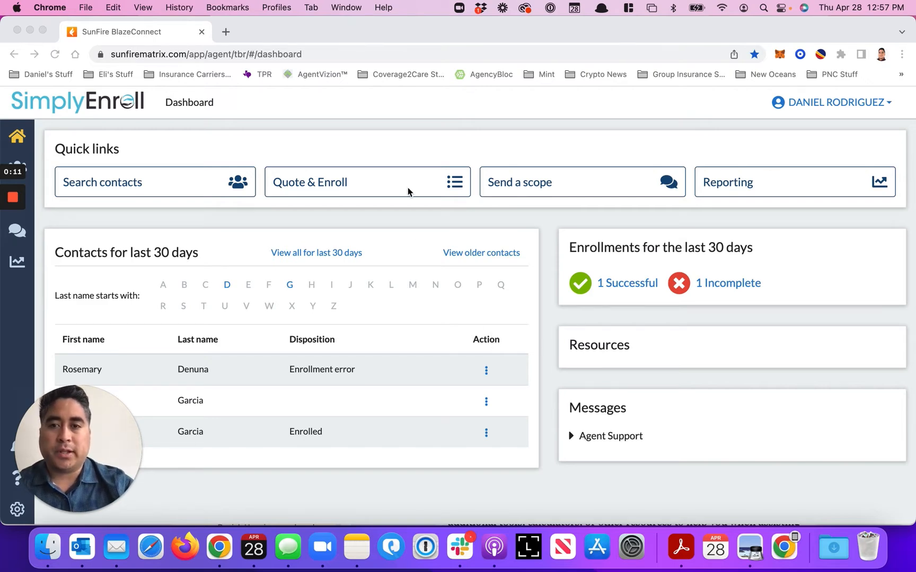
# Start a new Quote & Enroll customer profile and enter ZIP code 78201
pyautogui.click(351, 164)
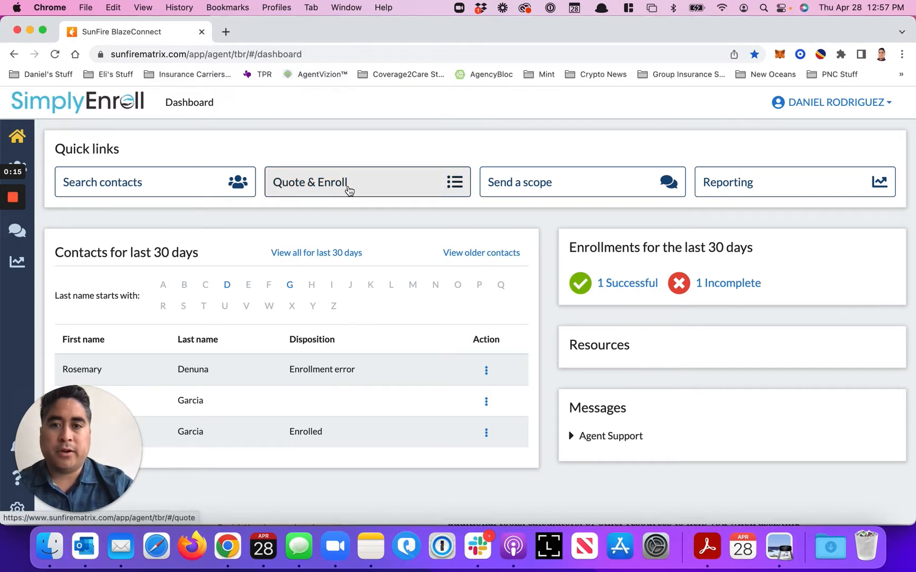
pyautogui.click(348, 190)
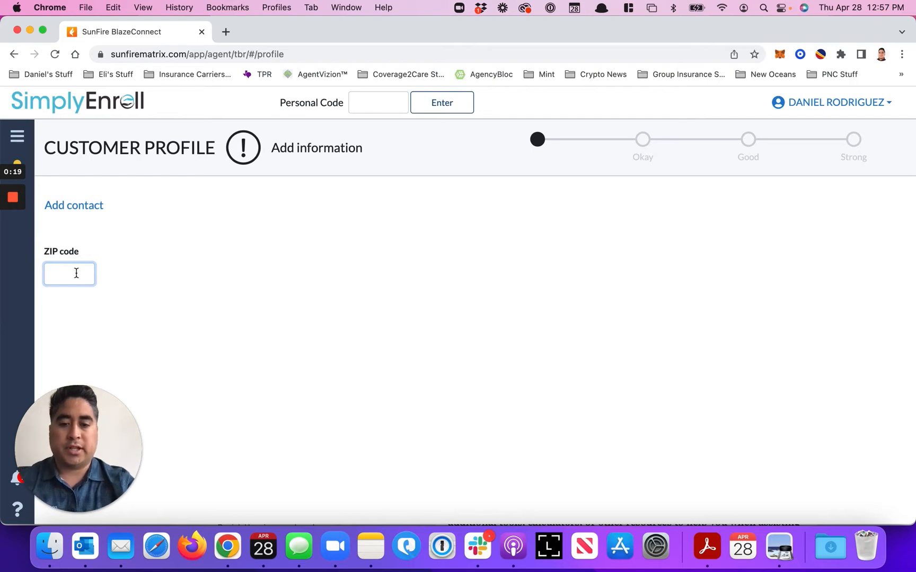
pyautogui.write('7820')
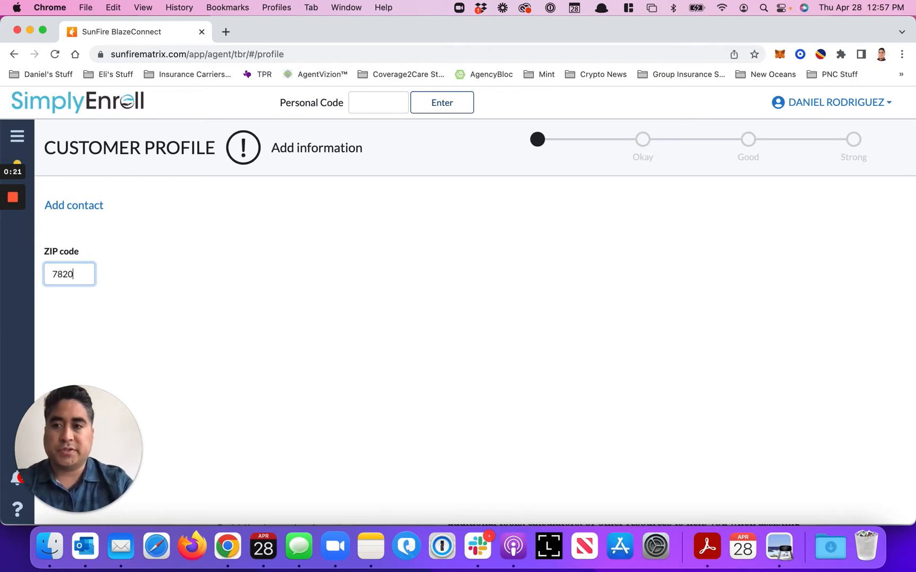
pyautogui.write('1')
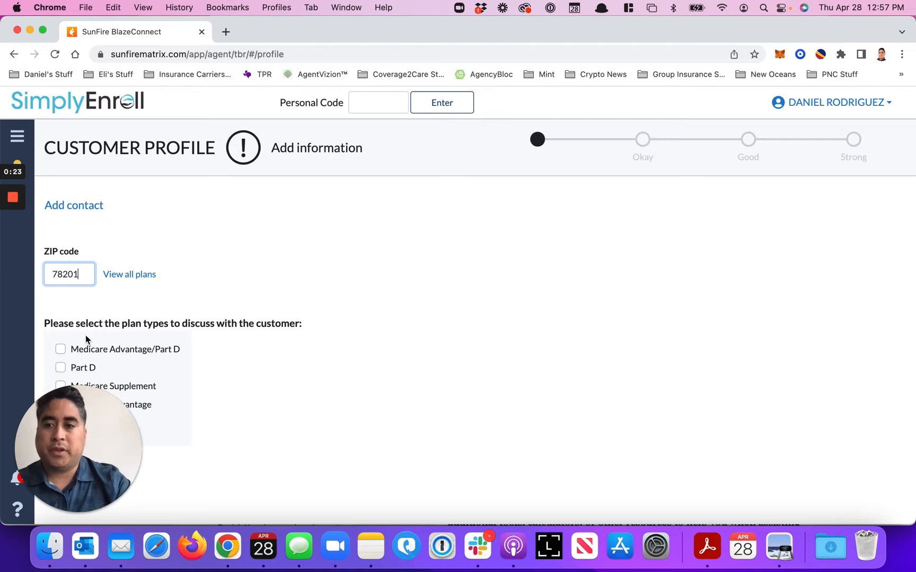
# Select Medicare Advantage/Part D as the plan type to discuss with the customer
pyautogui.scroll(-1, 86, 340)
pyautogui.moveTo(96, 409); pyautogui.dragTo(610, 405)
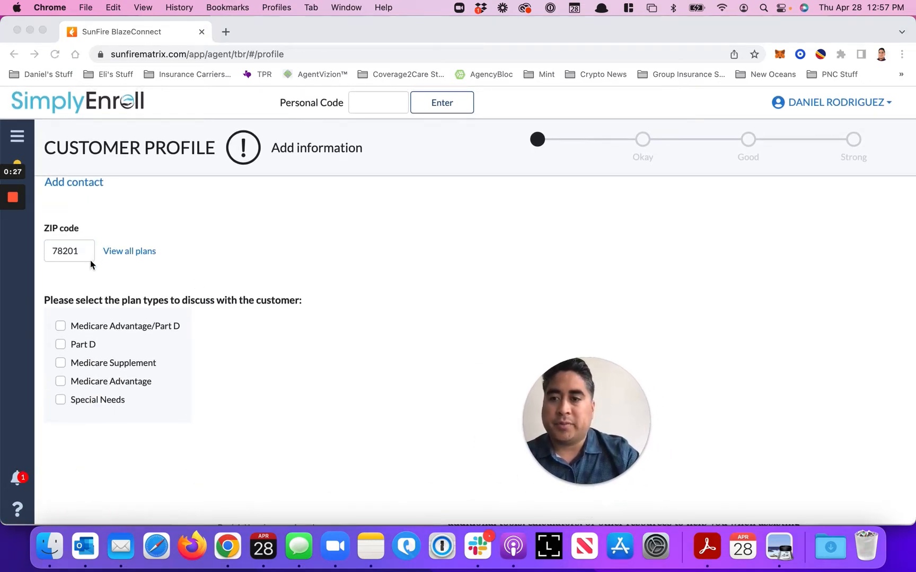
pyautogui.click(96, 324)
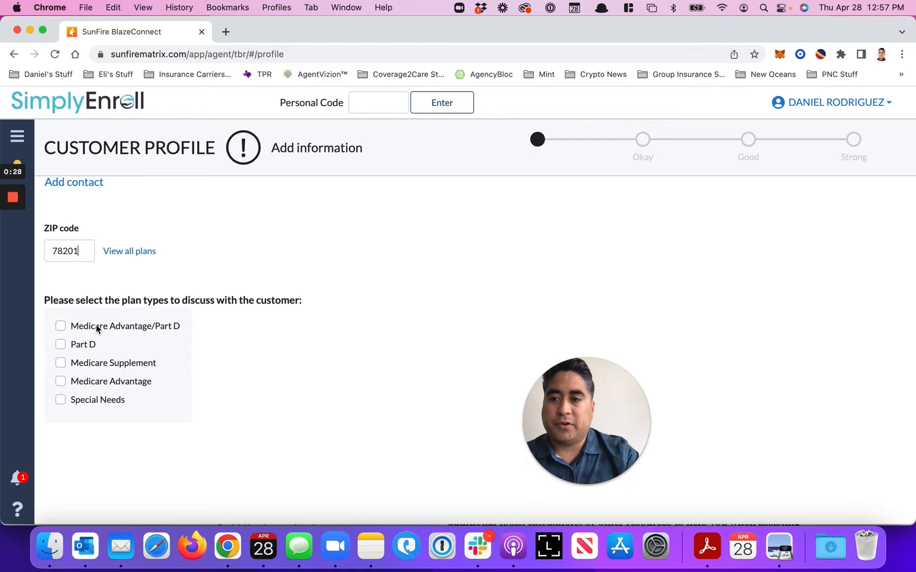
pyautogui.click(60, 326)
# Answer Yes to the question about taking prescription medications
pyautogui.scroll(-2, 71, 371)
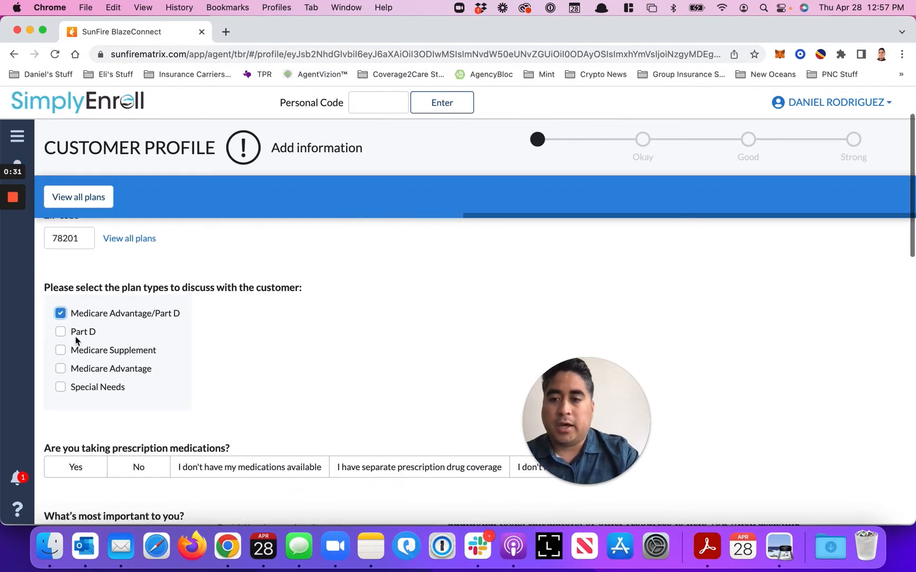
pyautogui.scroll(-1, 76, 347)
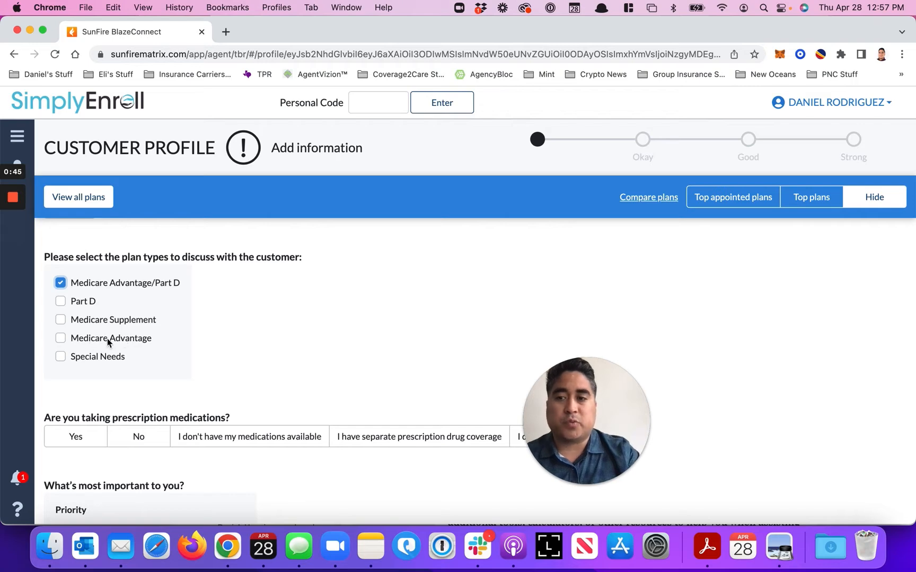
pyautogui.scroll(-1, 108, 342)
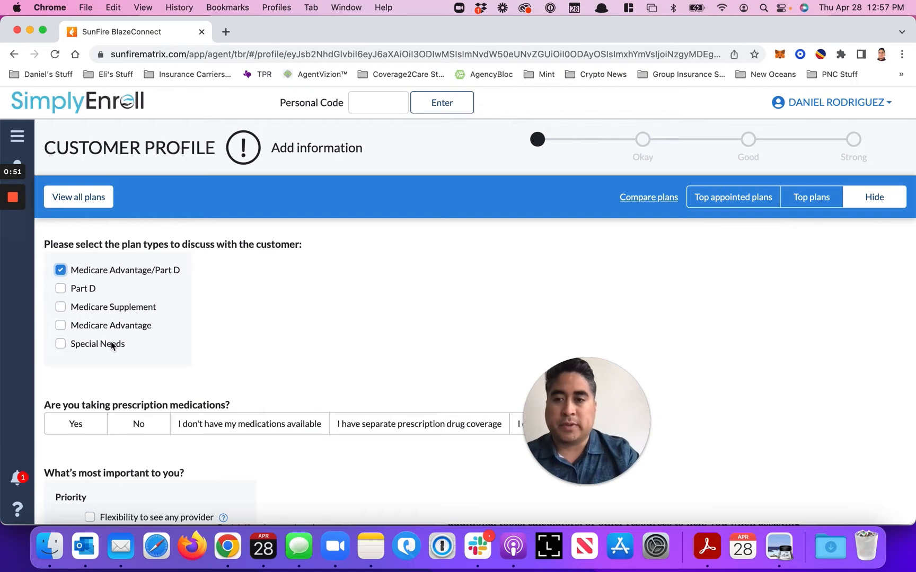
pyautogui.scroll(-1, 111, 341)
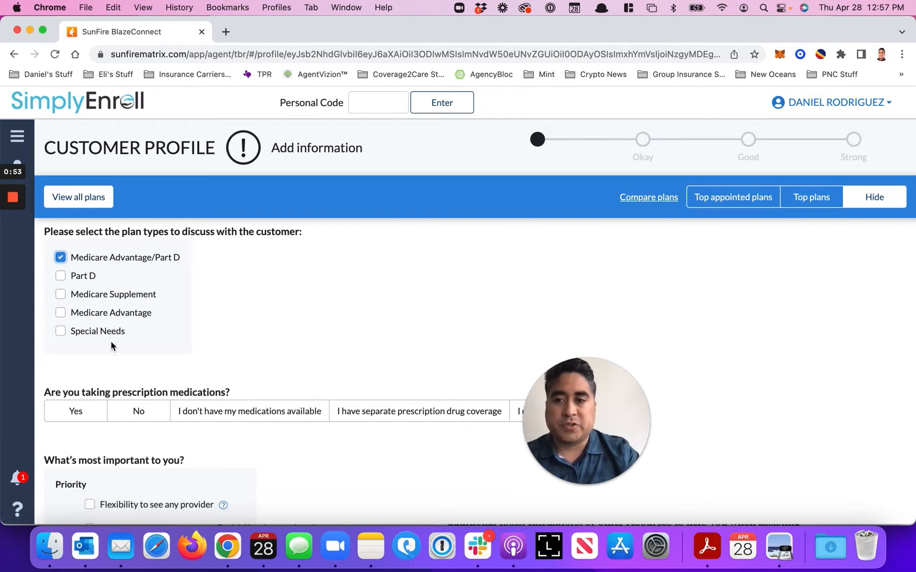
pyautogui.scroll(-10, 111, 341)
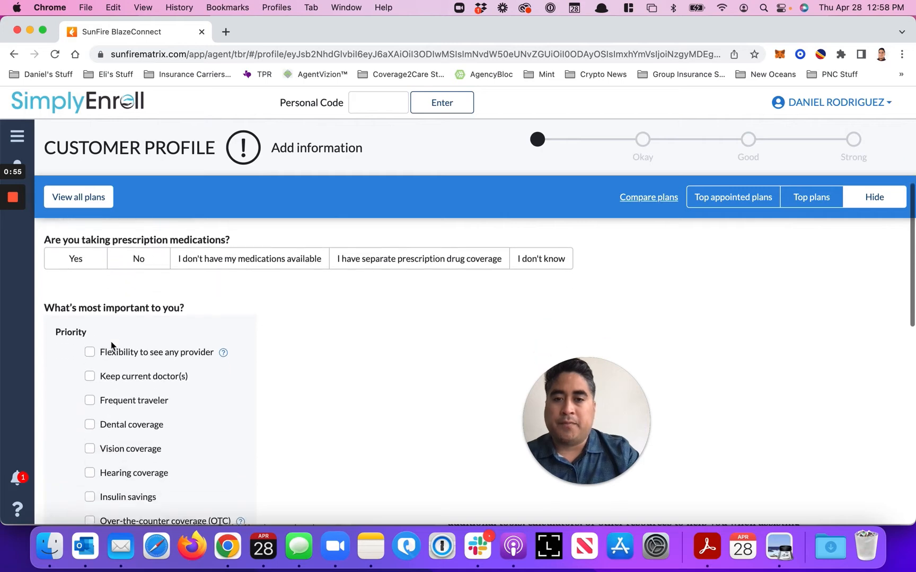
pyautogui.click(88, 281)
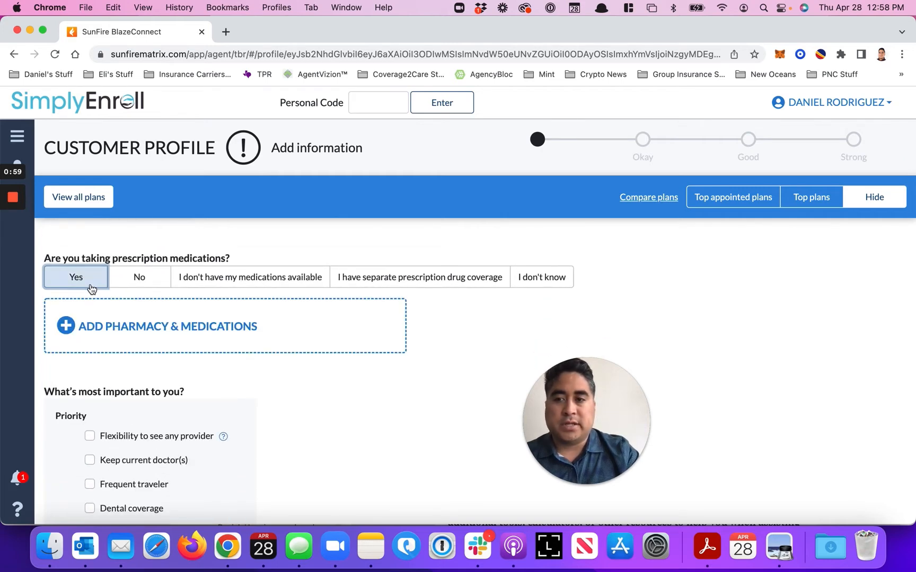
# Start adding the pharmacy and medications, and set HEB PHARMACY as the customer's most used pharmacy
pyautogui.click(117, 331)
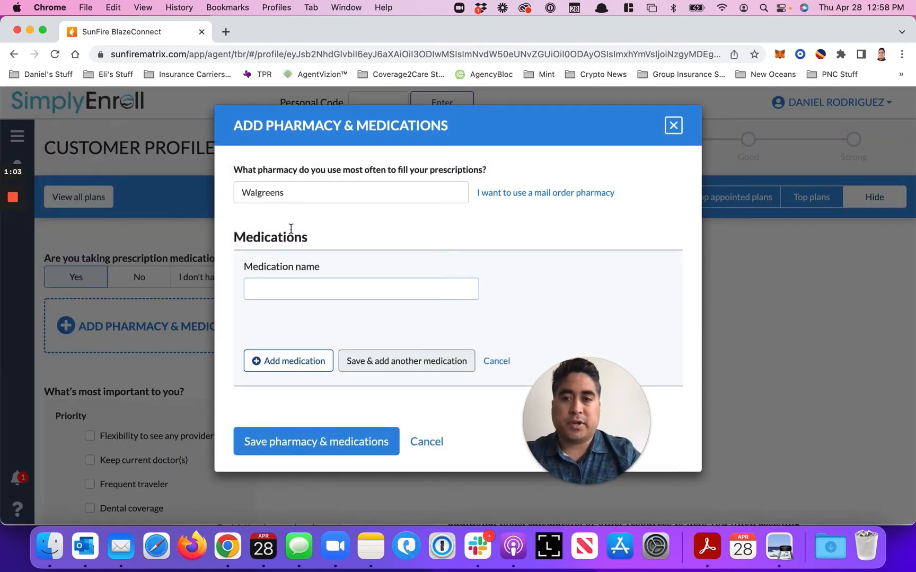
pyautogui.doubleClick(297, 195)
pyautogui.write('HE')
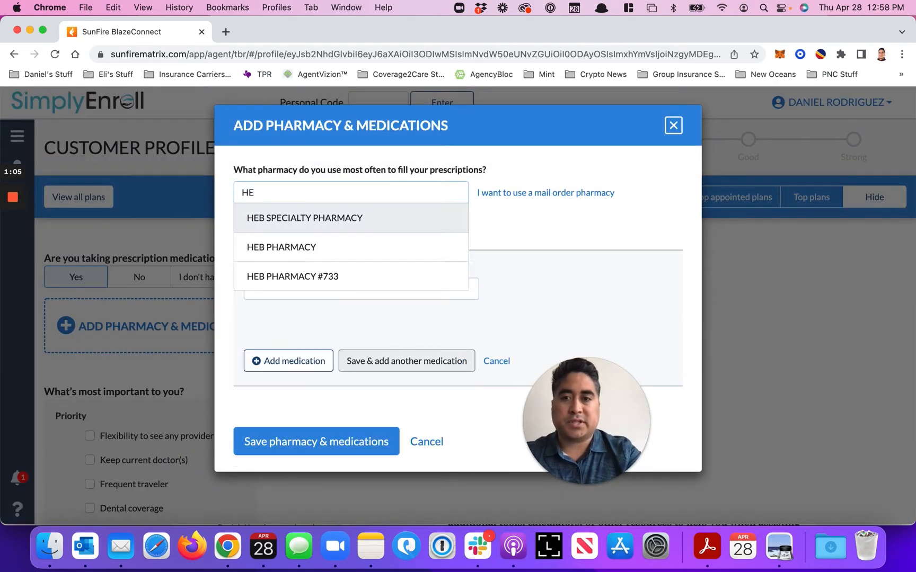
pyautogui.write('B')
pyautogui.click(307, 247)
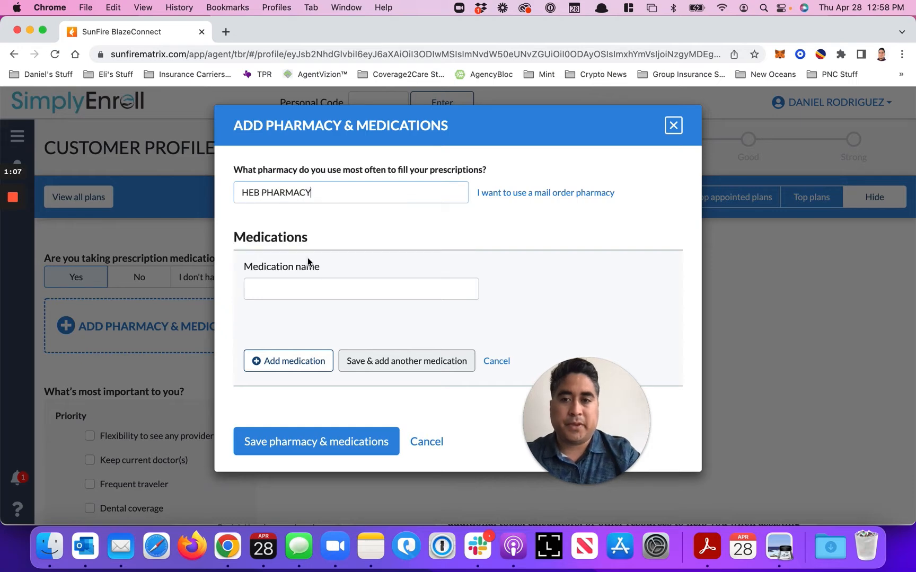
# Enter Lisinopril as the medication and choose the Lisinopril TAB 5MG dosage
pyautogui.click(305, 293)
pyautogui.write('lis')
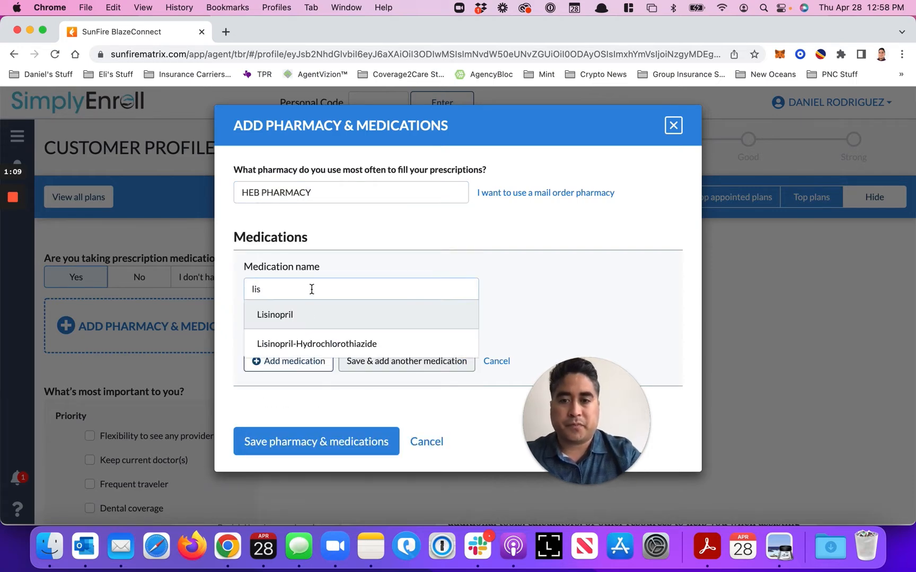
pyautogui.click(310, 316)
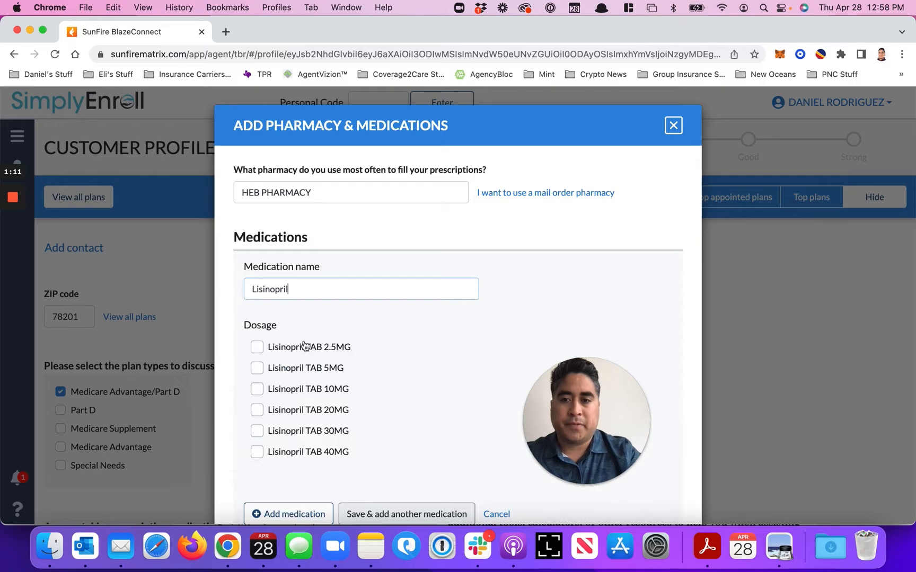
pyautogui.scroll(-2, 299, 323)
pyautogui.click(299, 323)
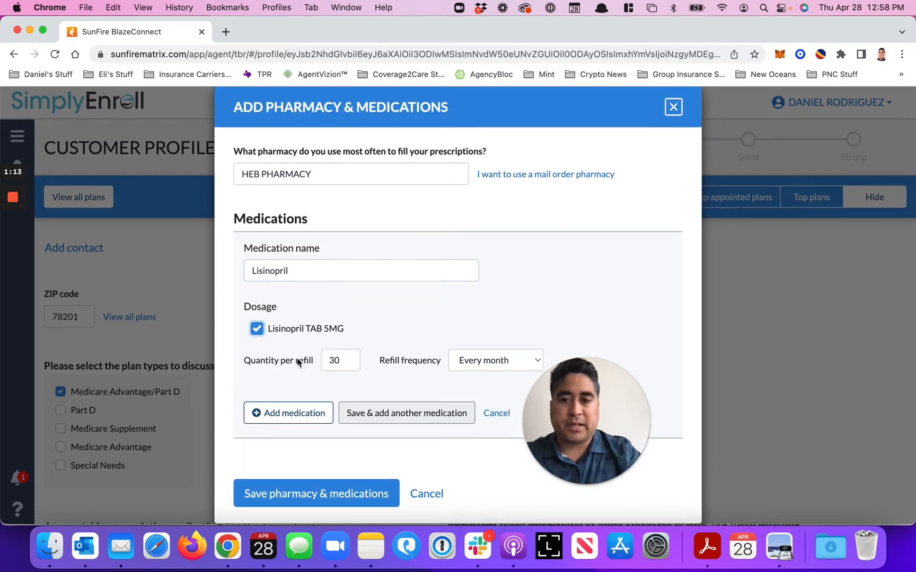
# Add the Lisinopril entry to the medication list and save the pharmacy and medications
pyautogui.click(308, 494)
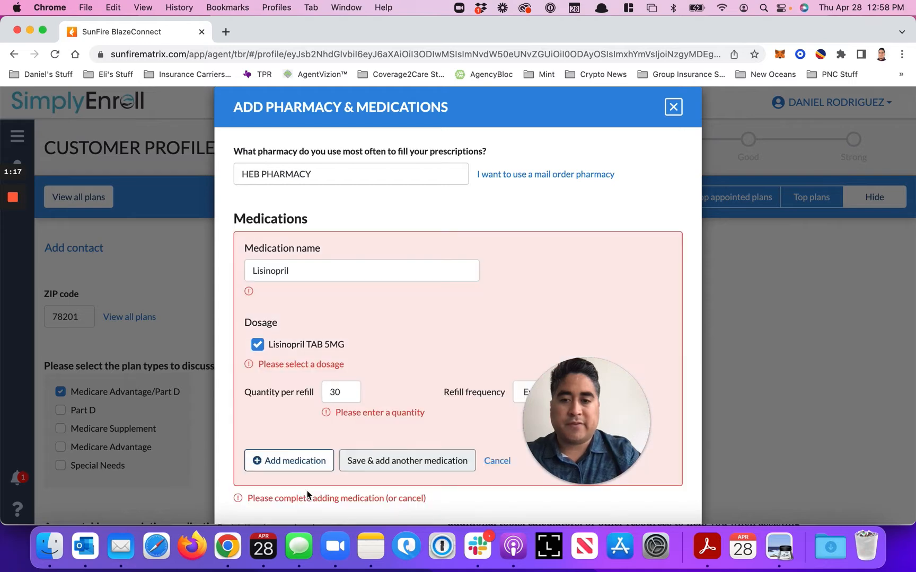
pyautogui.scroll(-2, 308, 496)
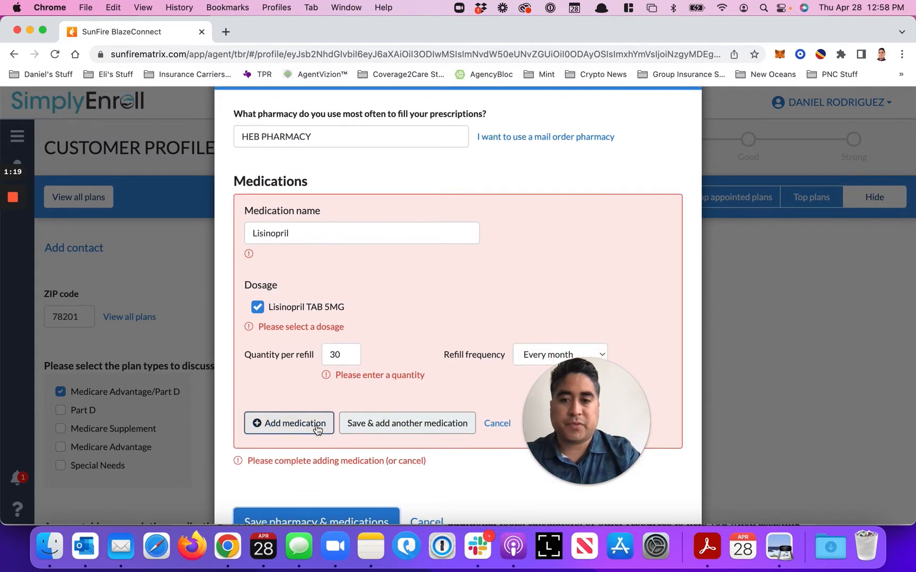
pyautogui.click(317, 426)
pyautogui.click(313, 372)
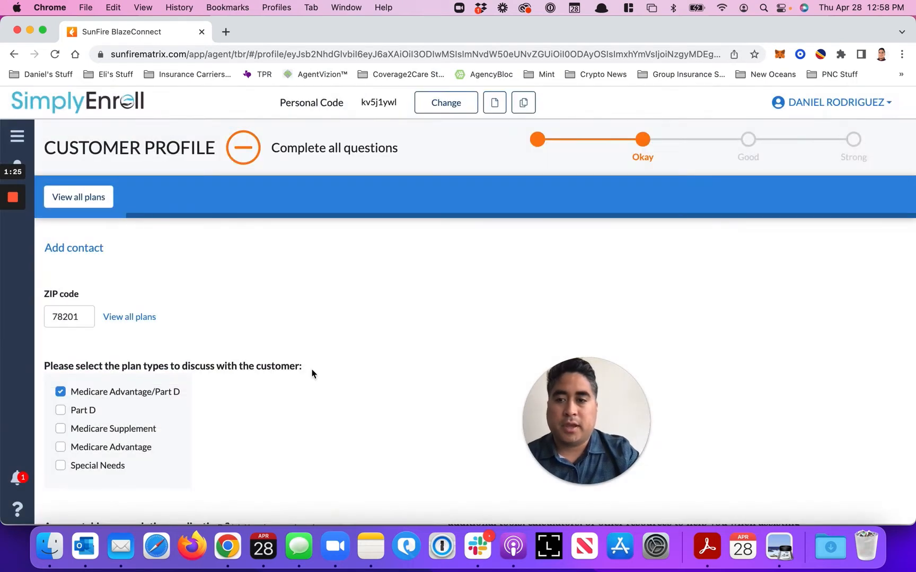
# Review the pharmacy and medications summary, the customer priority options and the question about doctors to be covered
pyautogui.scroll(-1, 311, 374)
pyautogui.scroll(-5, 312, 374)
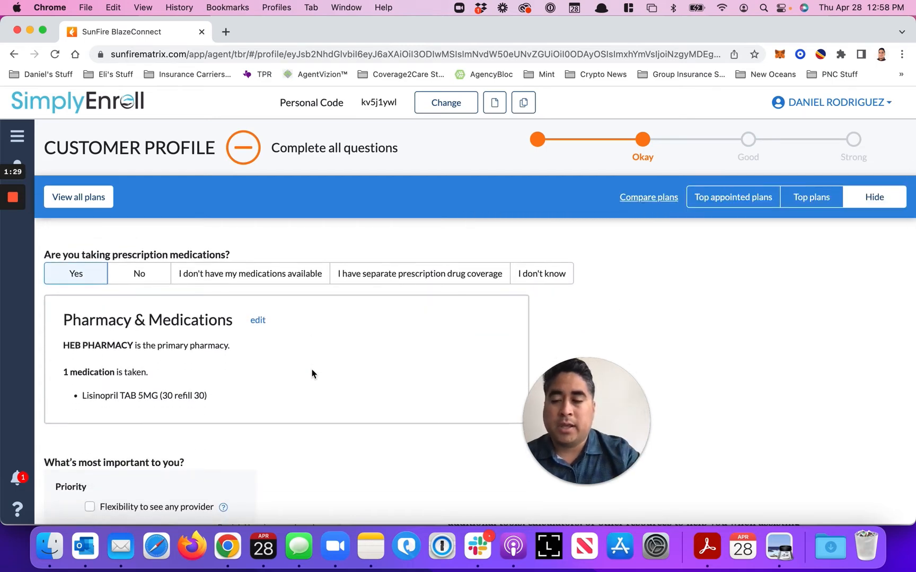
pyautogui.scroll(-2, 311, 375)
pyautogui.scroll(-3, 311, 374)
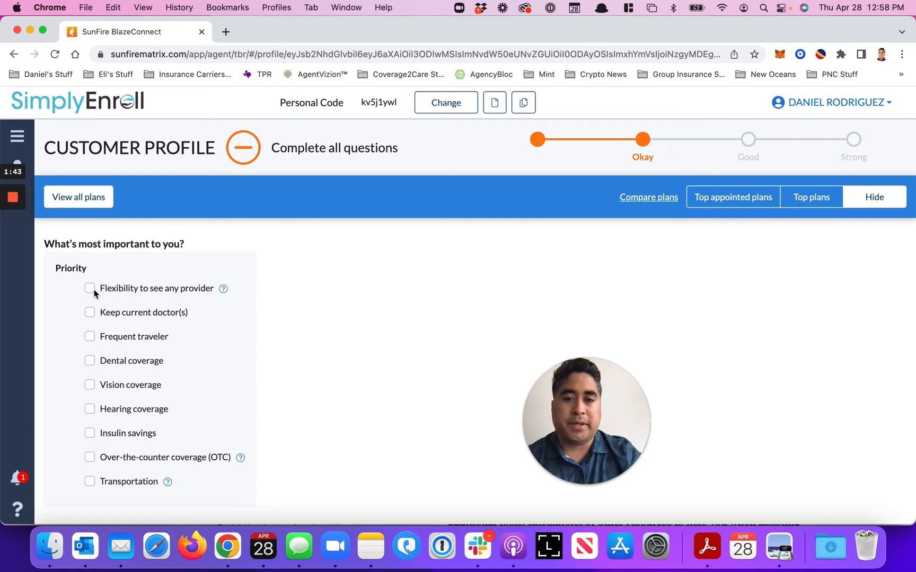
pyautogui.scroll(-3, 117, 337)
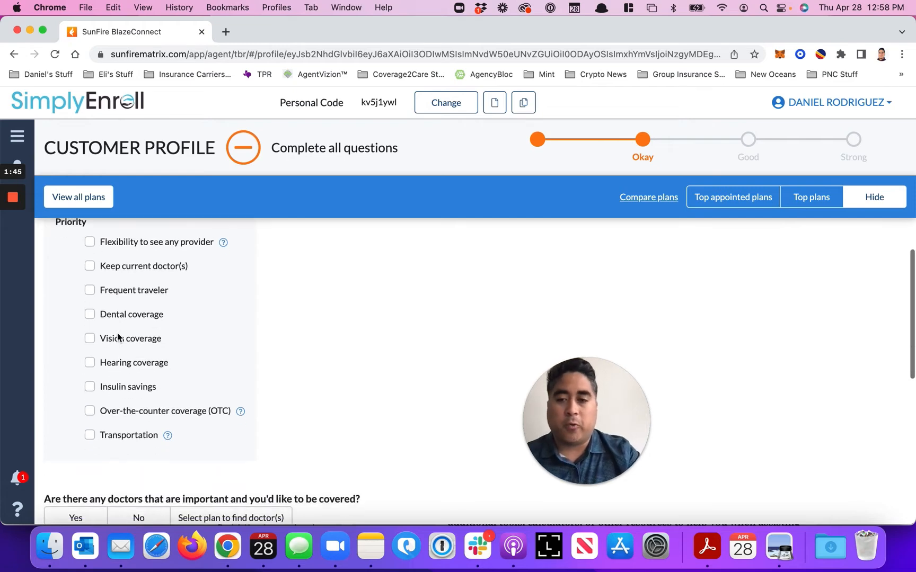
pyautogui.scroll(-3, 122, 361)
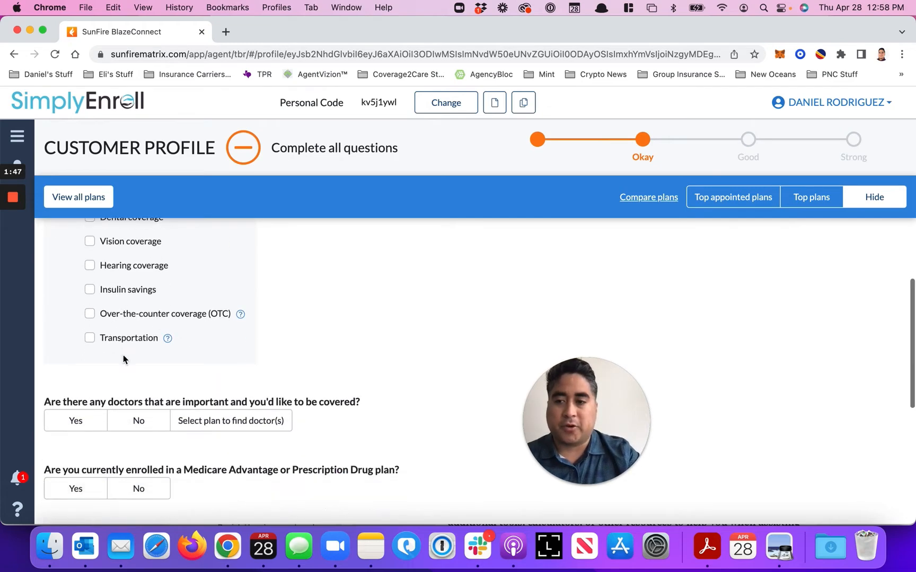
pyautogui.scroll(-2, 123, 360)
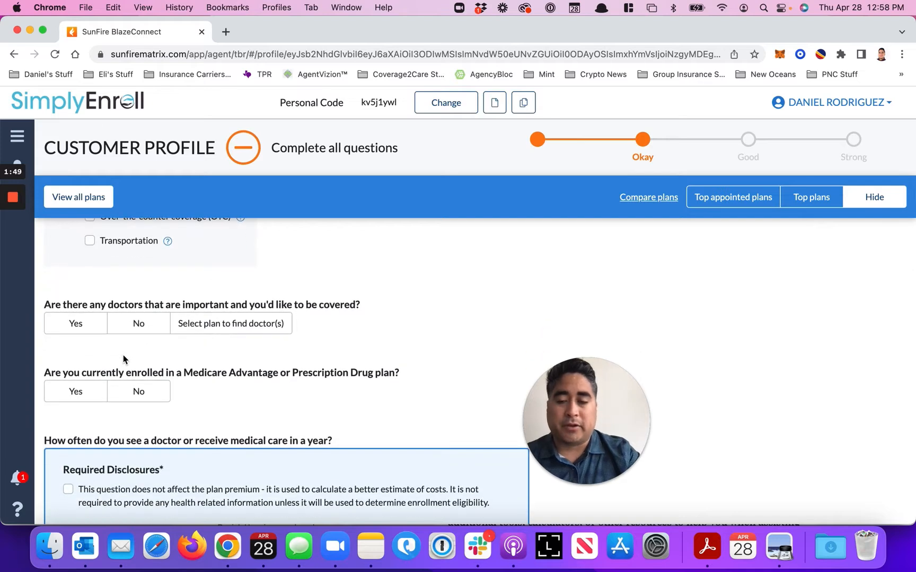
pyautogui.scroll(-1, 123, 359)
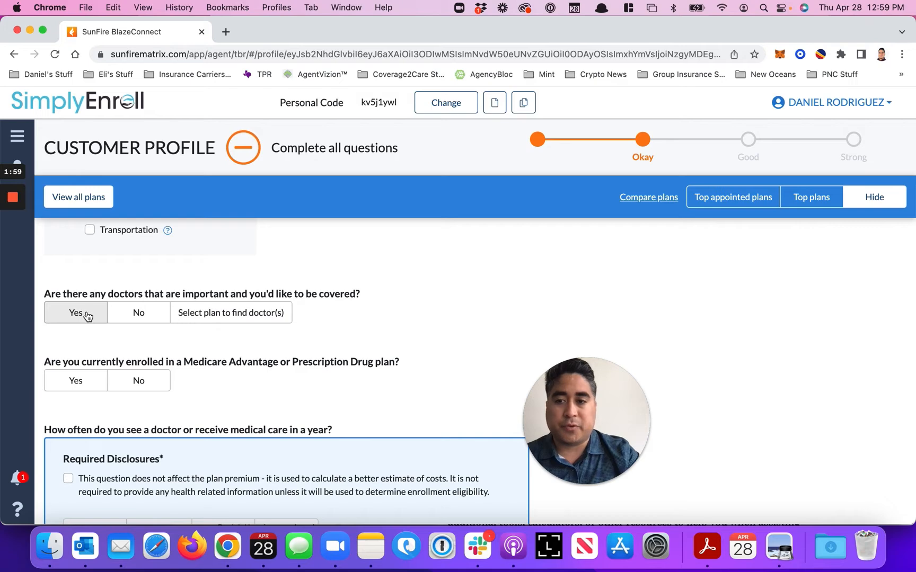
# Answer Yes to current Medicare Advantage or Prescription Drug plan enrollment and set the current plan to Aetna Medicare Choice Plan (PPO)
pyautogui.scroll(-1, 87, 317)
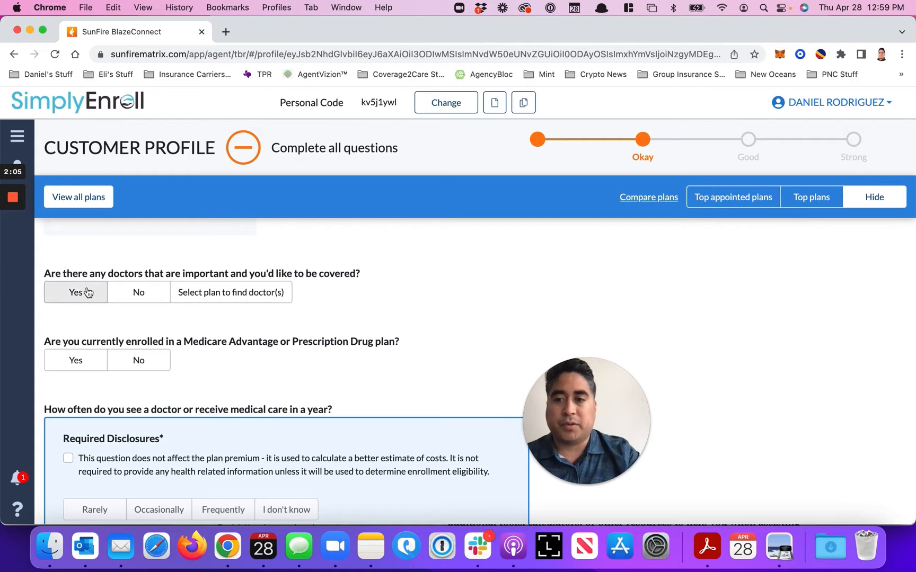
pyautogui.scroll(-1, 91, 324)
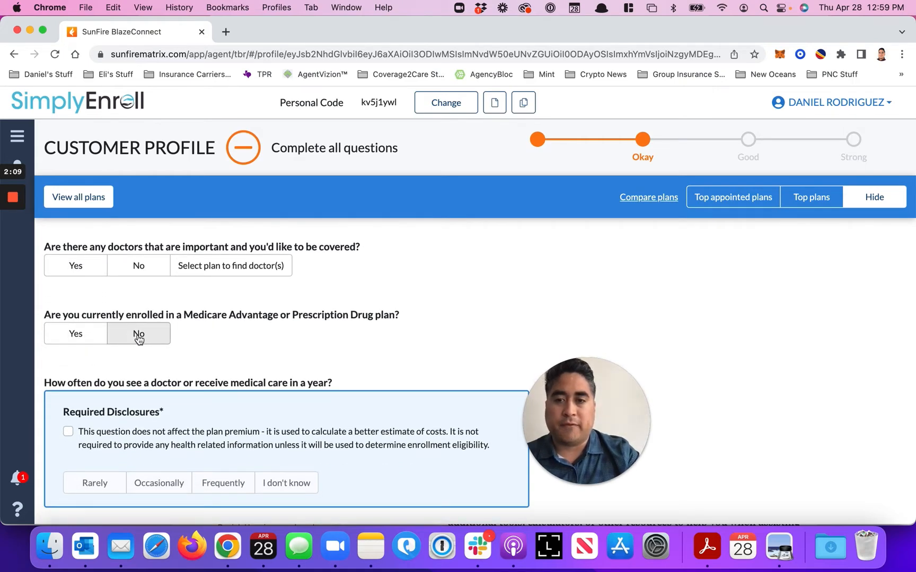
pyautogui.click(91, 340)
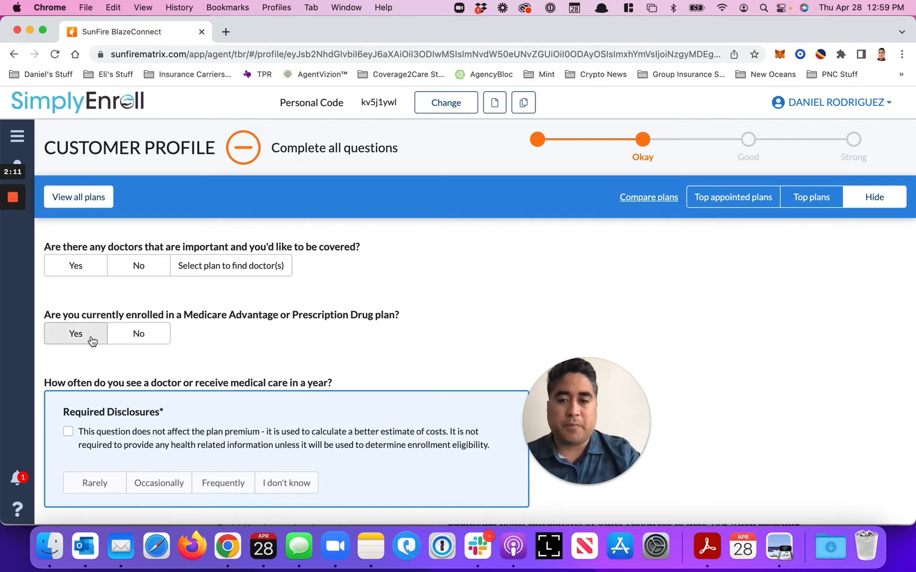
pyautogui.click(91, 340)
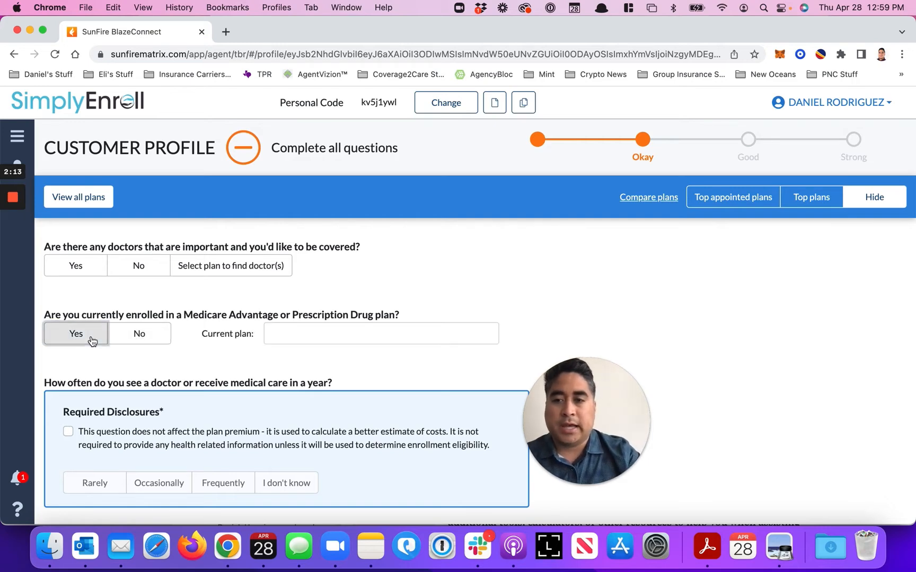
pyautogui.click(307, 332)
pyautogui.write('A')
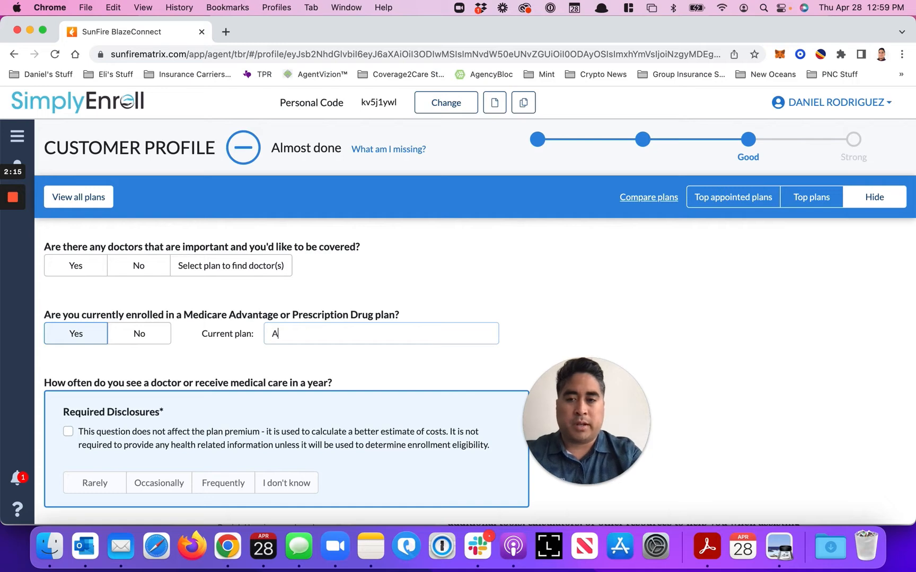
pyautogui.write('etna')
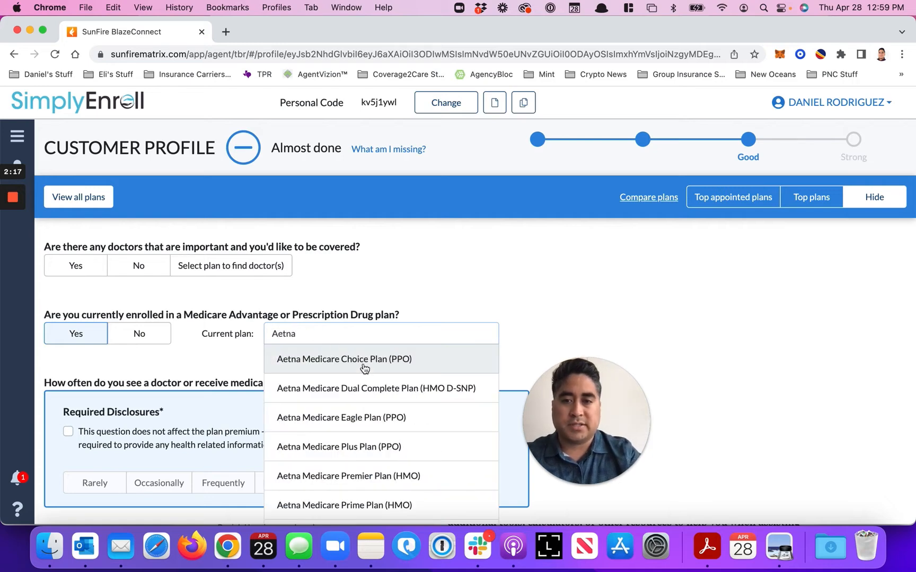
pyautogui.click(363, 363)
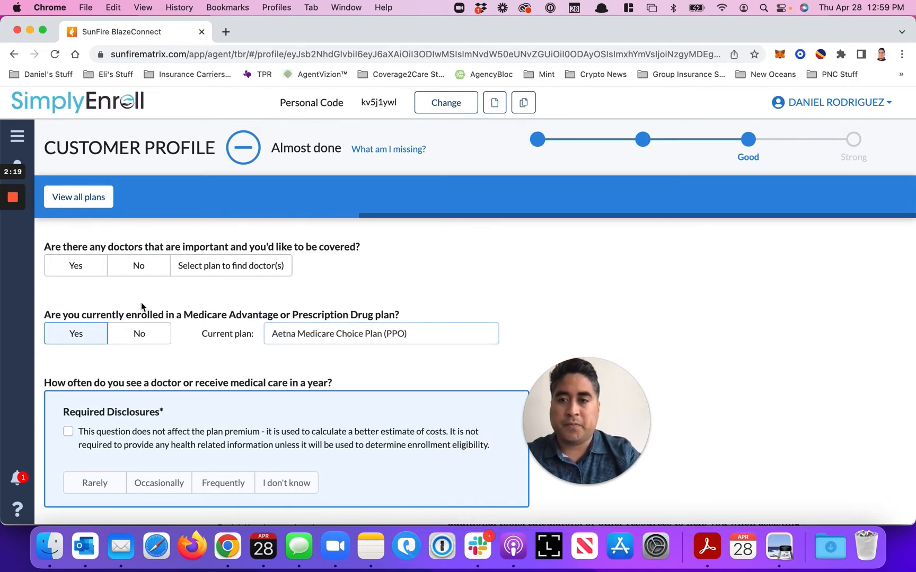
# Answer Yes to having important doctors to cover and start adding a doctor located near San Antonio, TX
pyautogui.click(89, 273)
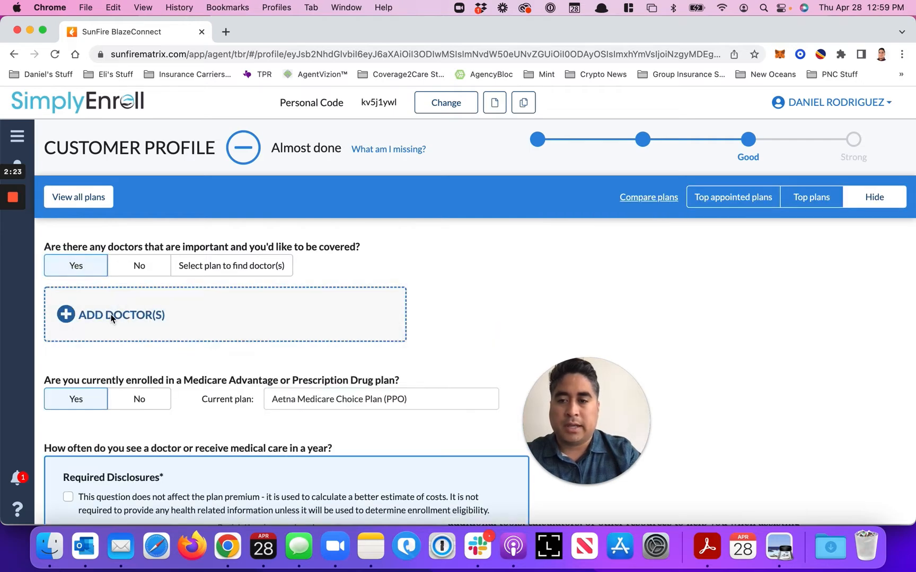
pyautogui.click(112, 315)
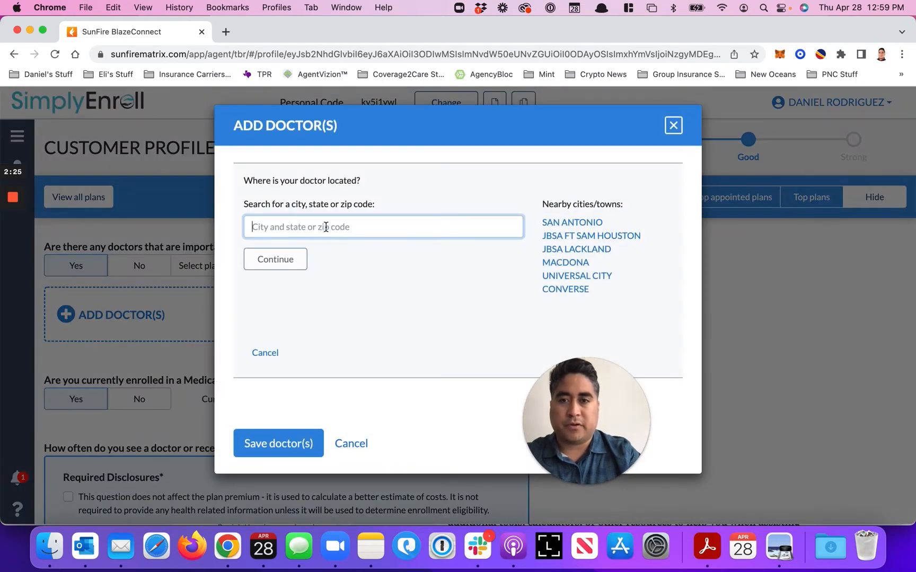
pyautogui.click(566, 223)
pyautogui.click(390, 236)
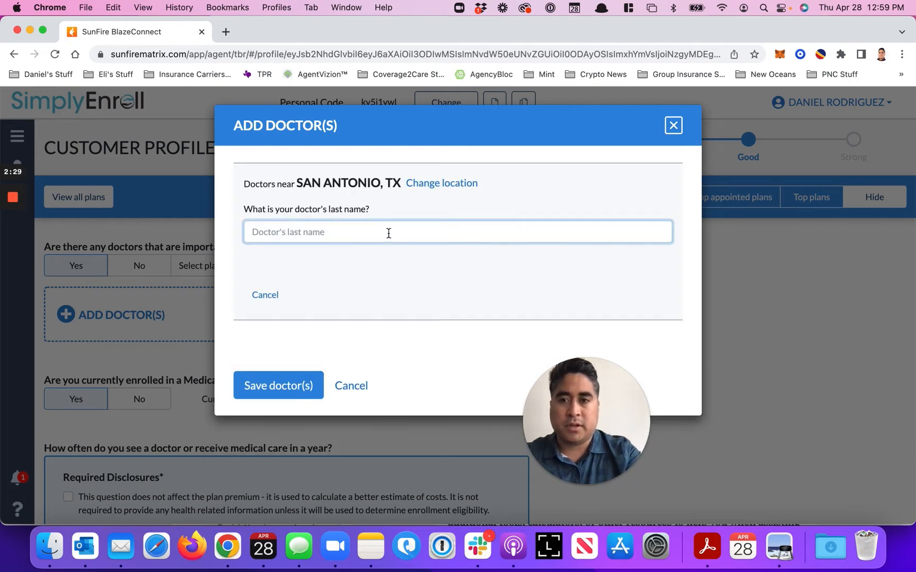
# Search for the doctor by last name and select the matching Jr. entry from the suggestions
pyautogui.write('Hernandez')
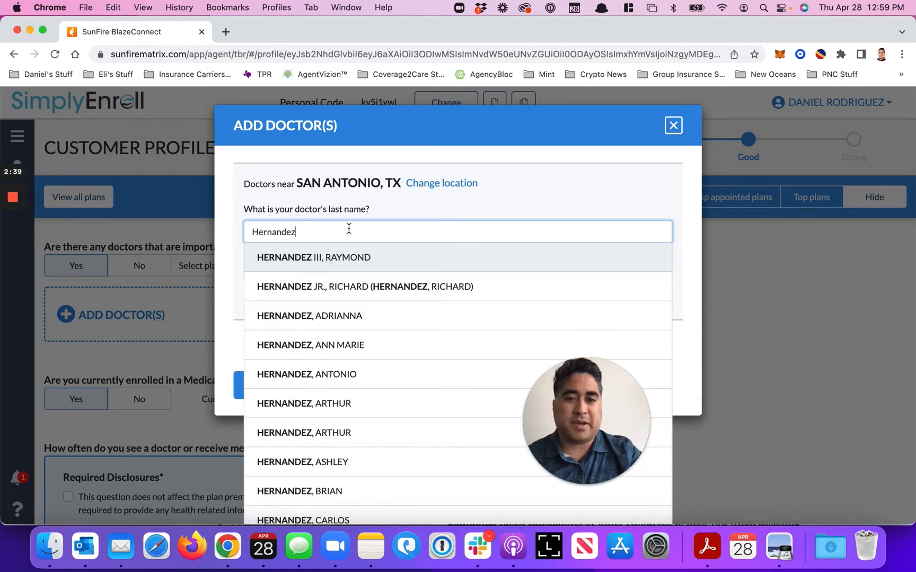
pyautogui.scroll(-2, 343, 399)
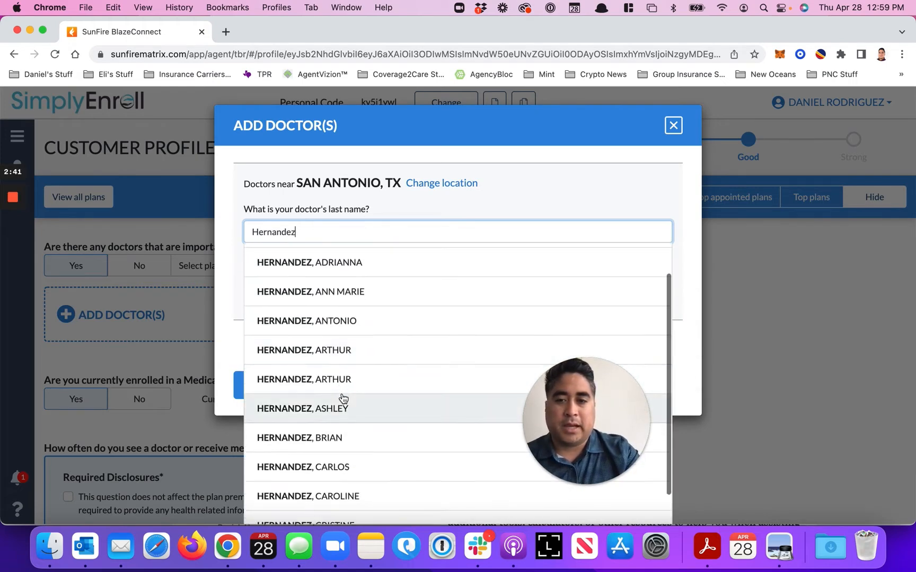
pyautogui.scroll(-7, 344, 399)
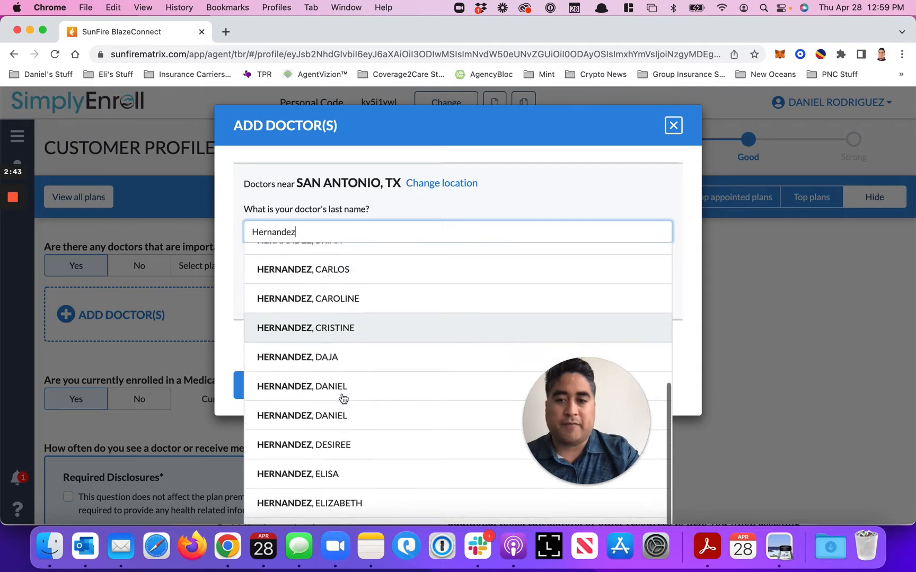
pyautogui.scroll(-3, 343, 398)
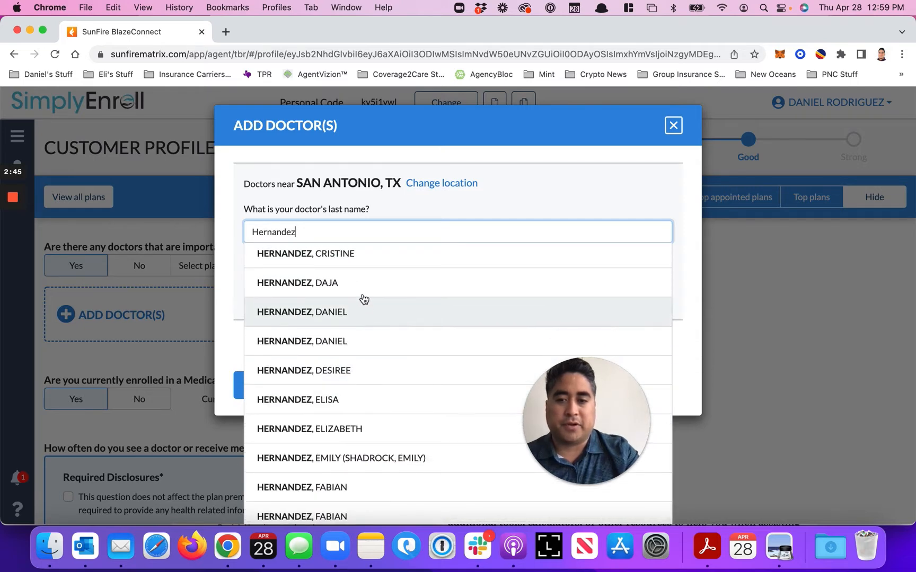
pyautogui.scroll(10, 361, 300)
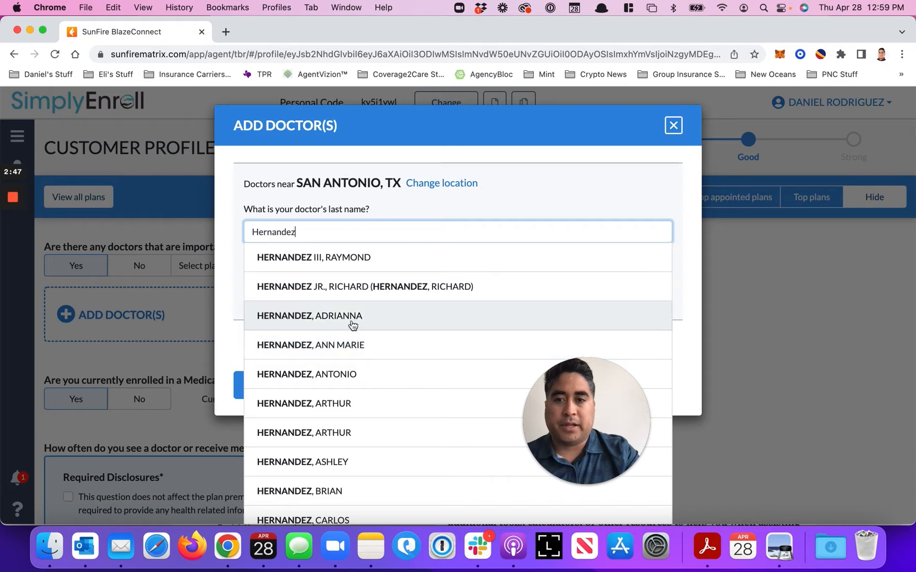
pyautogui.click(342, 286)
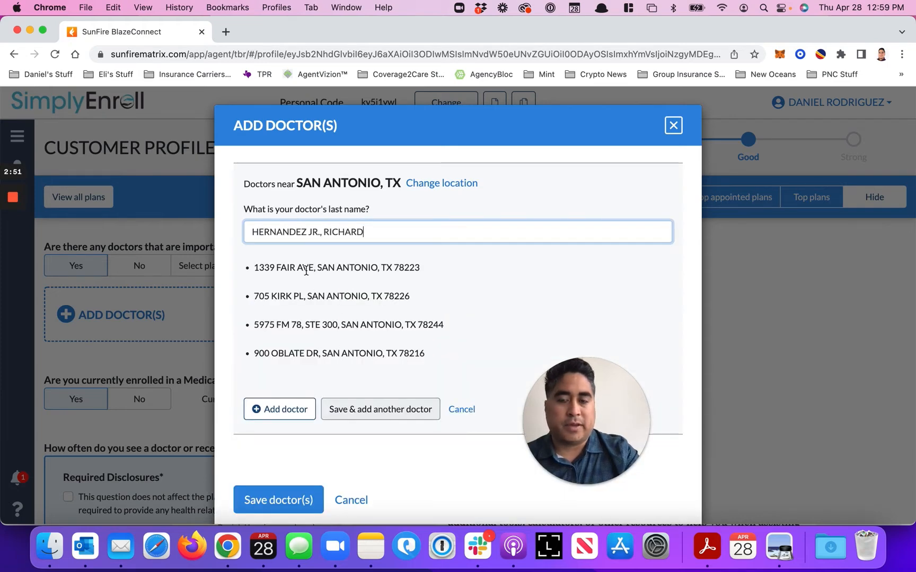
# Add the selected doctor to the customer's doctor list and save it to the profile
pyautogui.scroll(-1, 392, 372)
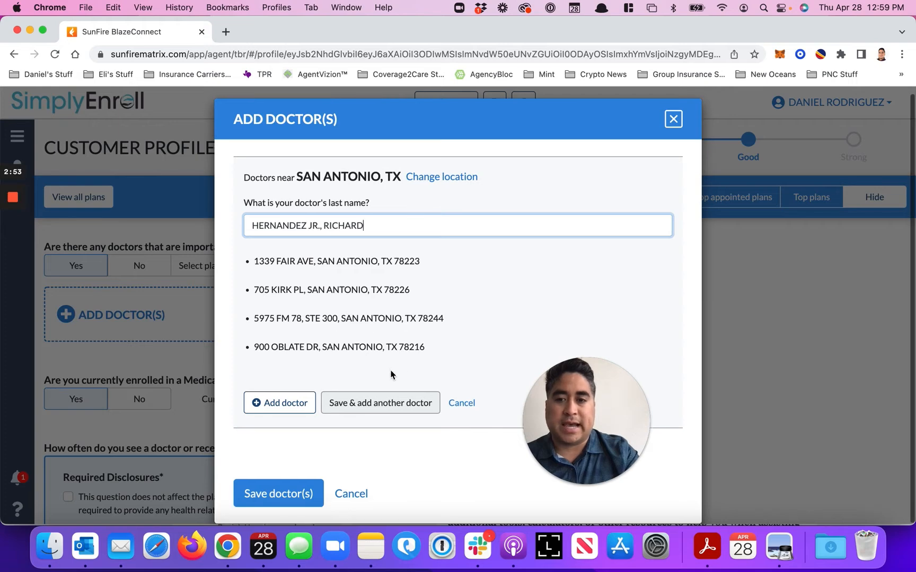
pyautogui.click(297, 404)
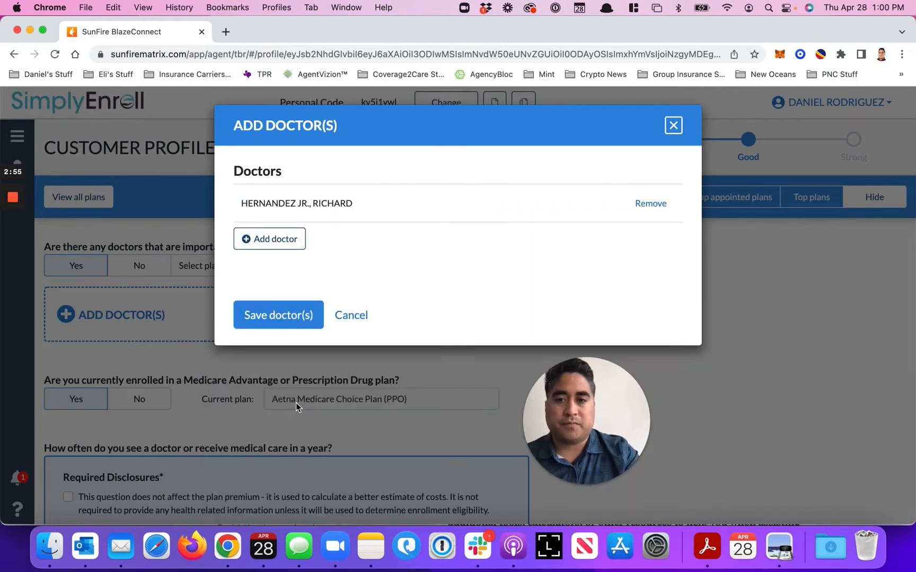
pyautogui.click(292, 314)
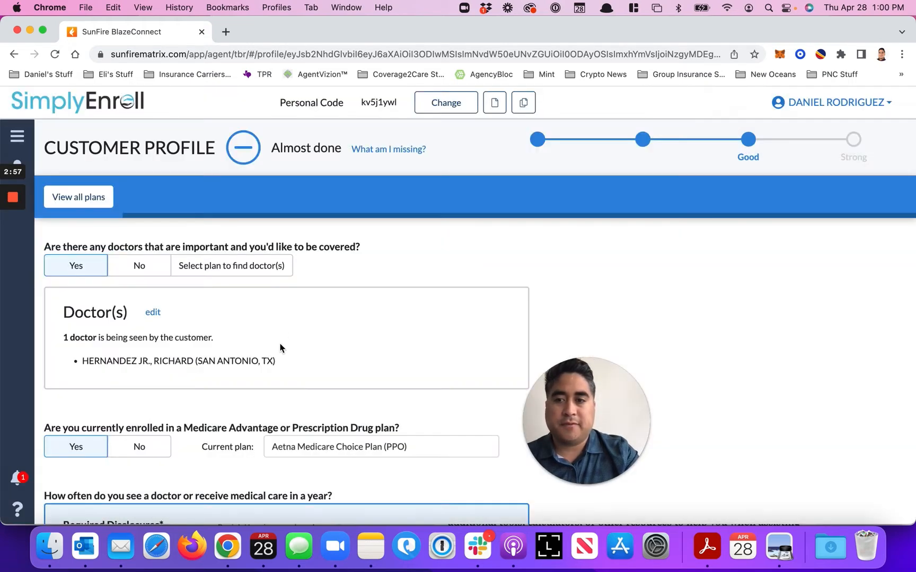
# Acknowledge the required disclosure for the question on how often the customer receives medical care
pyautogui.scroll(-3, 275, 349)
pyautogui.scroll(-5, 275, 348)
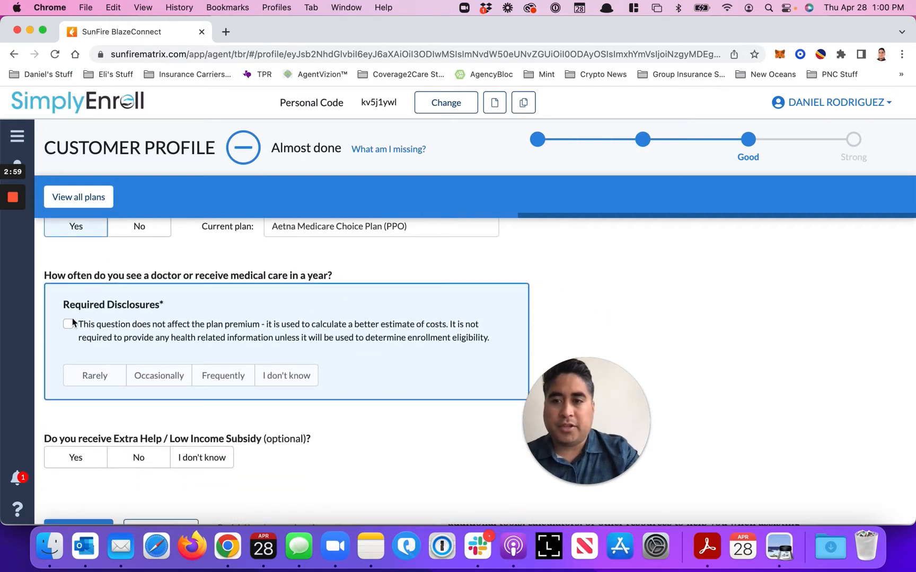
pyautogui.click(68, 324)
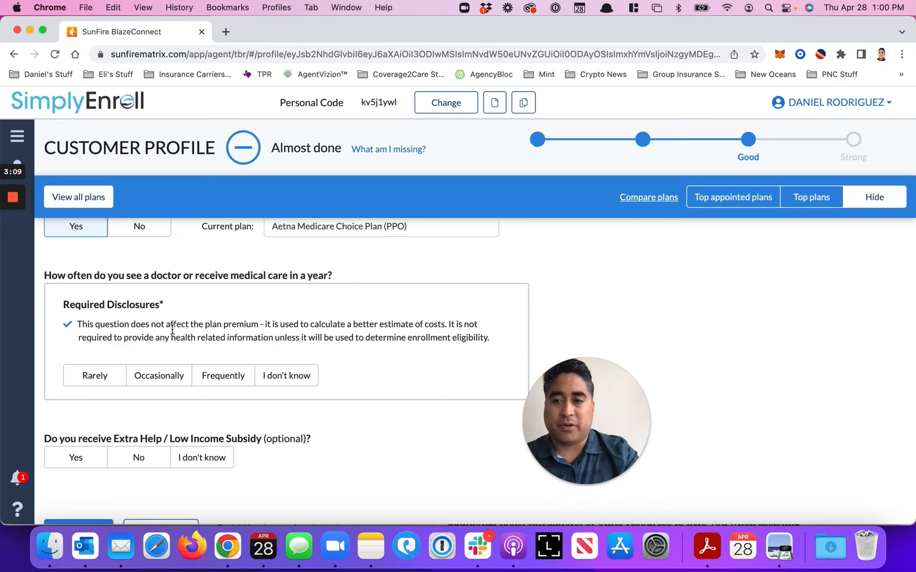
# Answer I don't know to the Extra Help / Low Income Subsidy question and view all plans
pyautogui.scroll(-2, 177, 416)
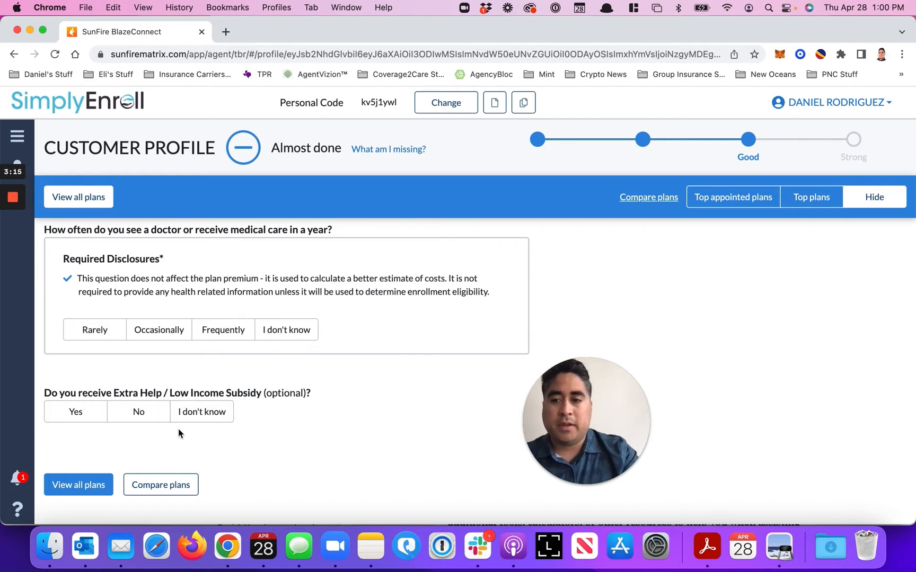
pyautogui.click(203, 416)
pyautogui.click(90, 486)
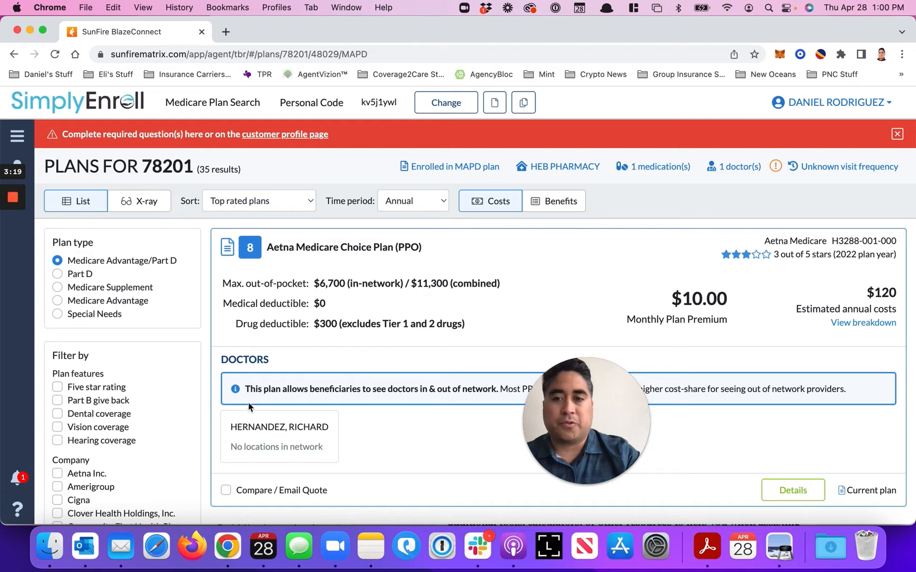
# Compare the current Aetna Medicare Choice Plan (PPO) with the recommended Humana Gold Plus H0028-030 (HMO) on costs, star rating, doctor network and annual savings
pyautogui.scroll(-2, 244, 409)
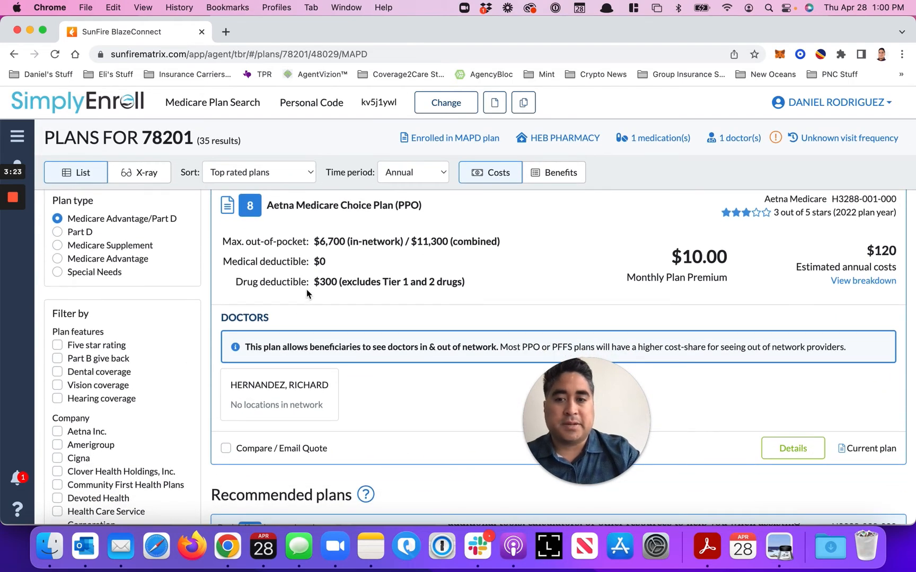
pyautogui.scroll(1, 306, 289)
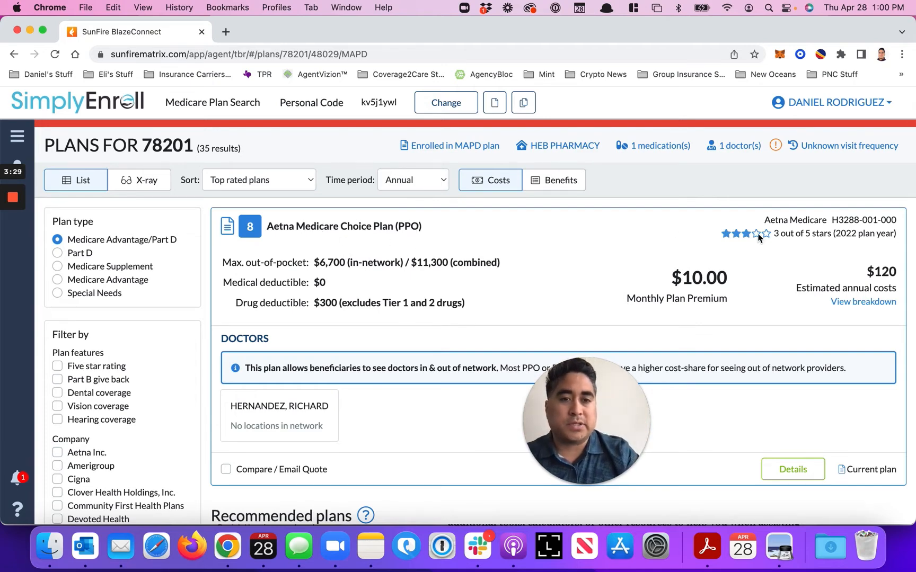
pyautogui.scroll(-2, 712, 271)
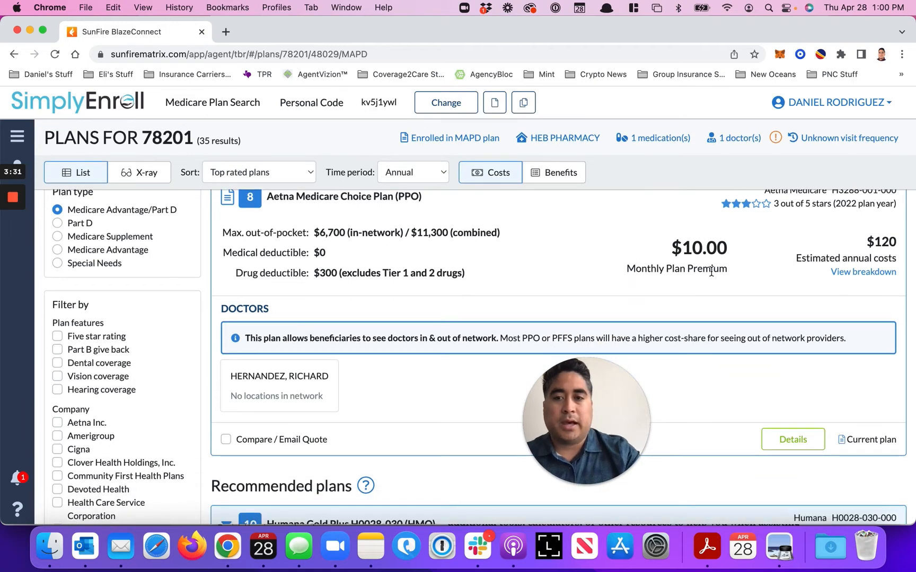
pyautogui.scroll(-6, 546, 361)
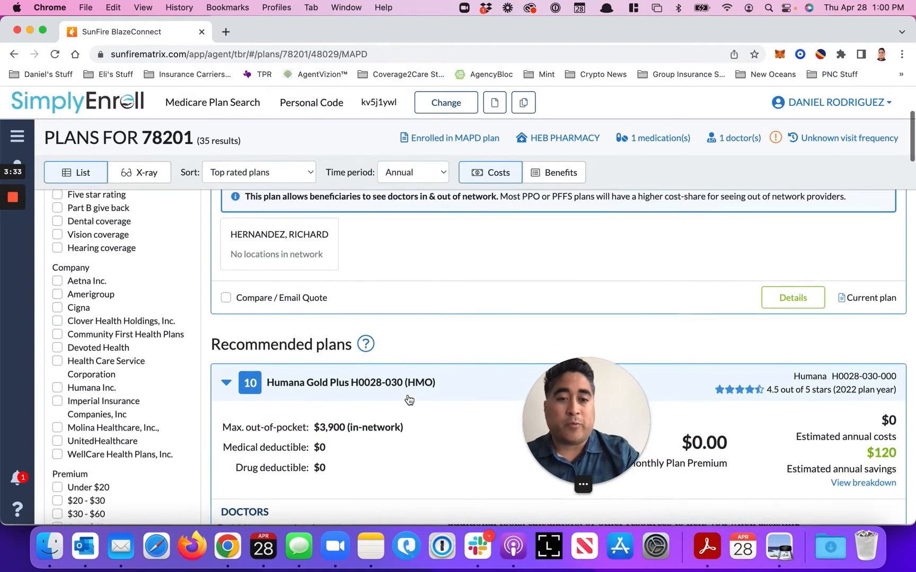
pyautogui.scroll(-1, 409, 400)
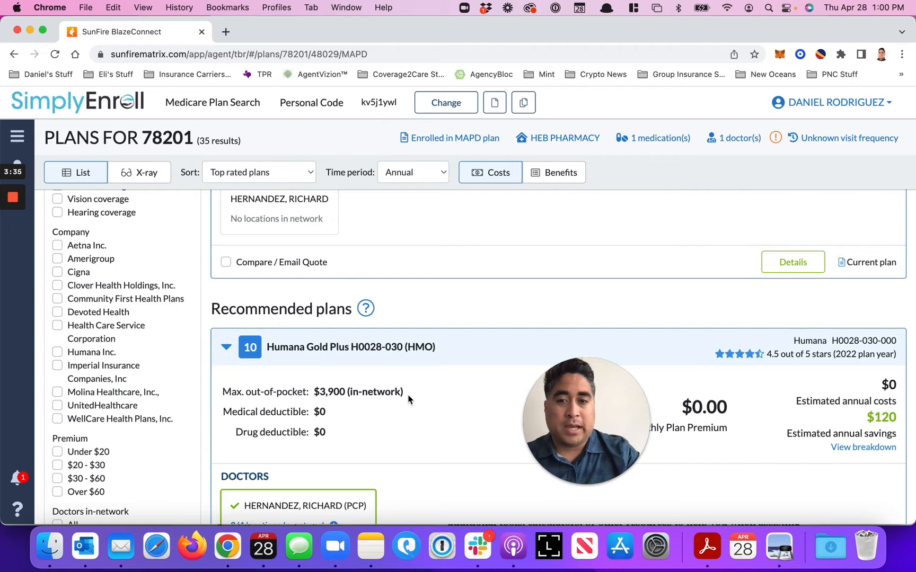
pyautogui.scroll(-3, 408, 398)
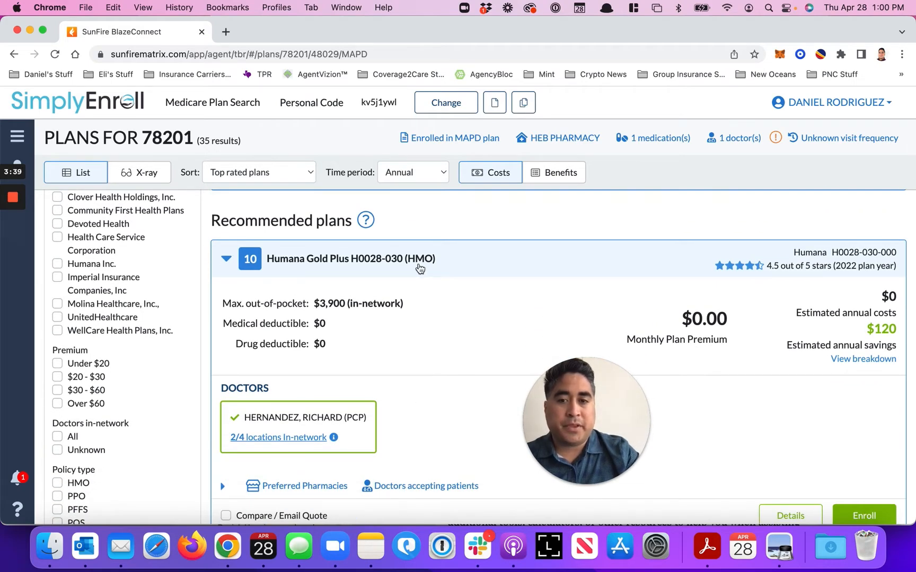
pyautogui.scroll(5, 374, 370)
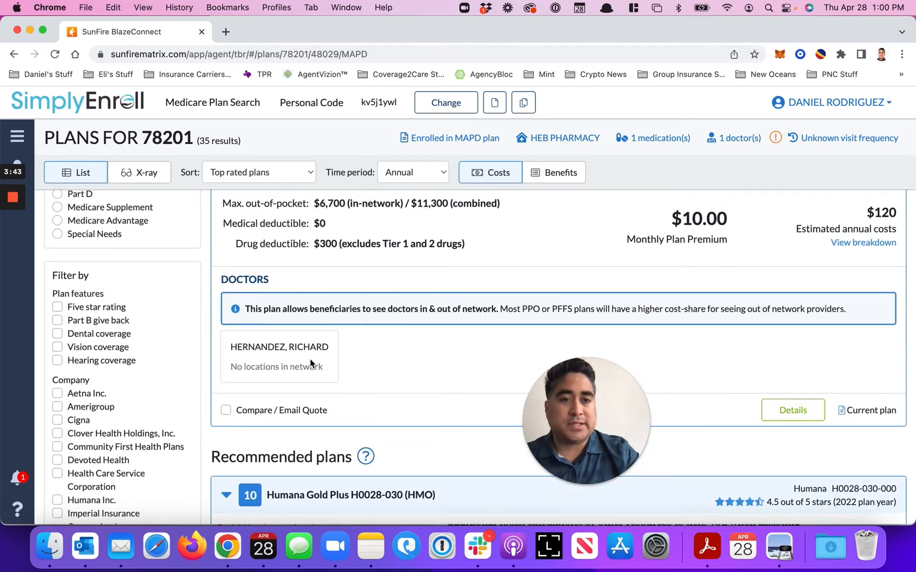
pyautogui.scroll(-5, 309, 363)
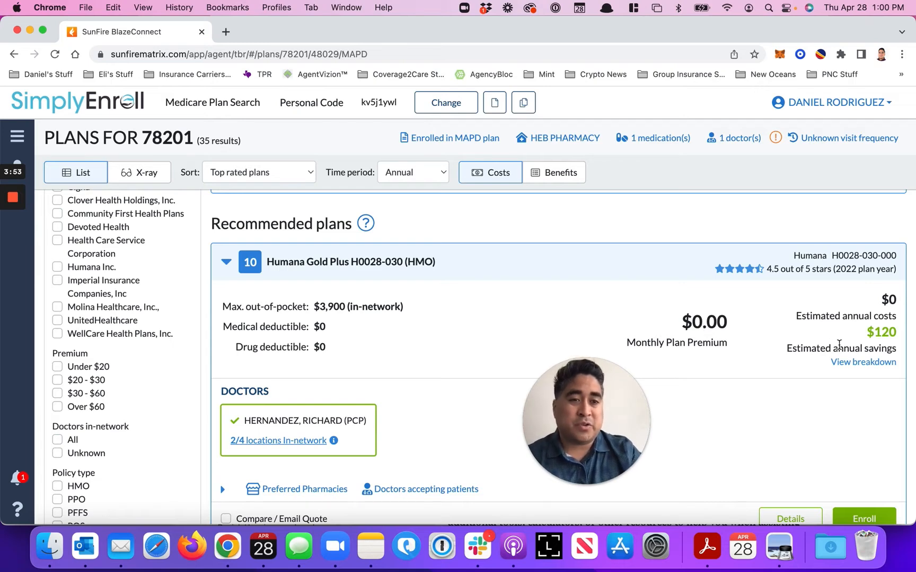
pyautogui.moveTo(871, 333); pyautogui.dragTo(905, 334)
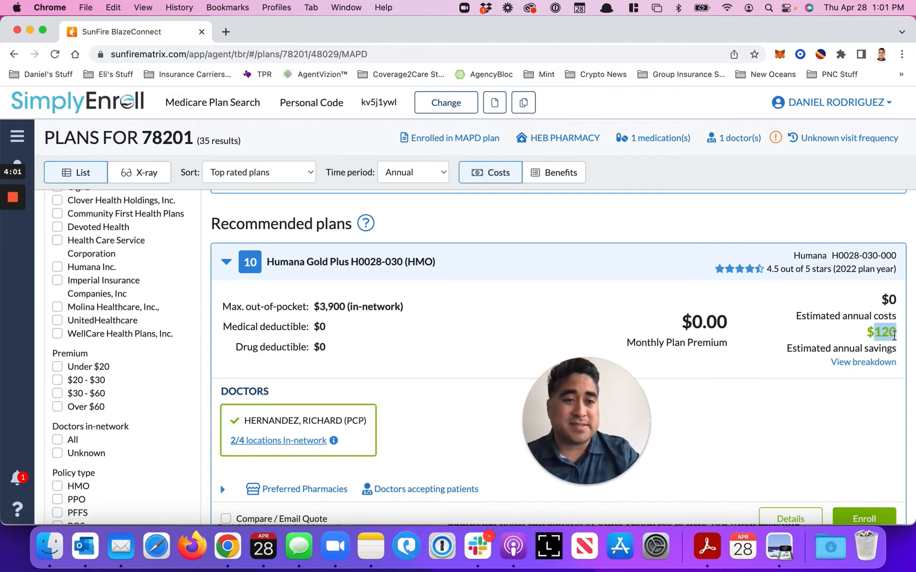
pyautogui.moveTo(895, 335); pyautogui.dragTo(873, 333)
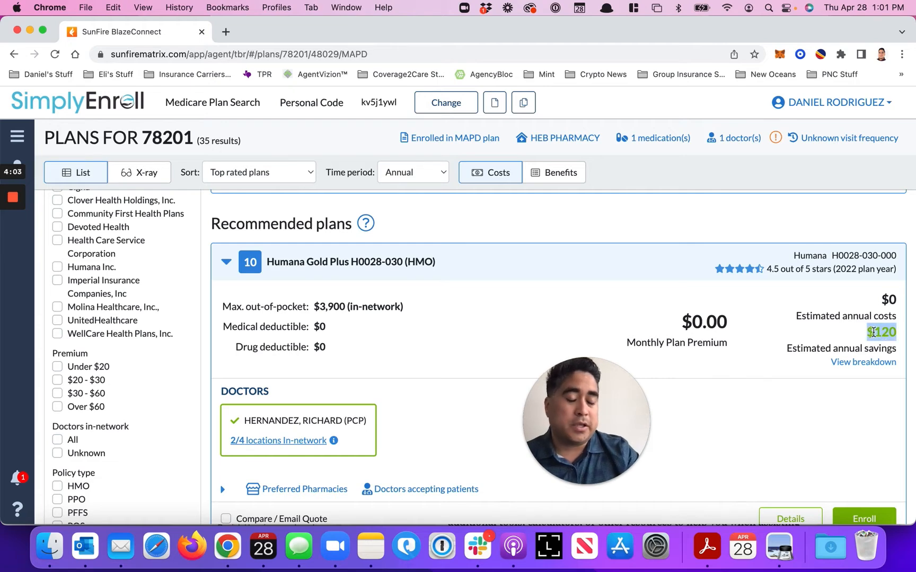
# Examine the AARP Medicare Advantage Choice (PPO) plan and compare its estimated annual costs with those of the current Aetna plan
pyautogui.scroll(-5, 873, 333)
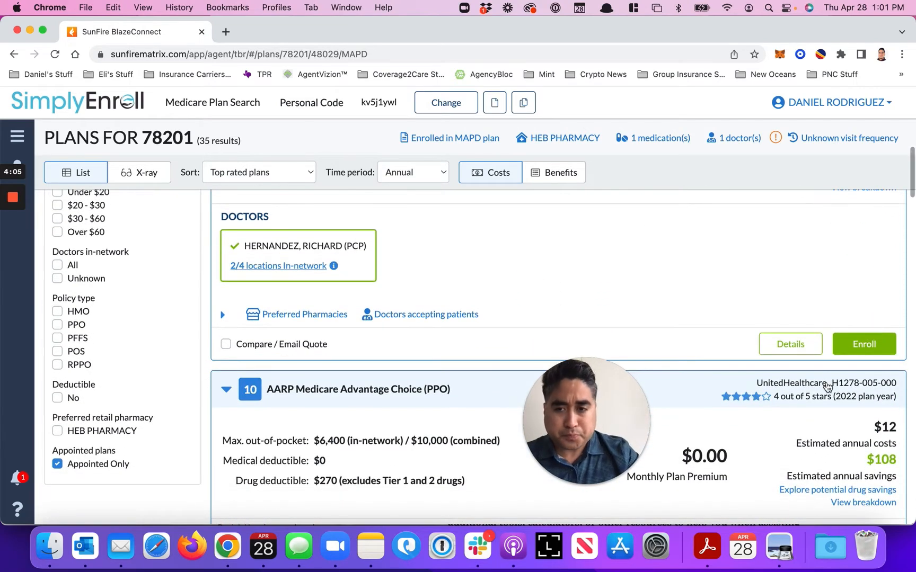
pyautogui.scroll(-5, 827, 386)
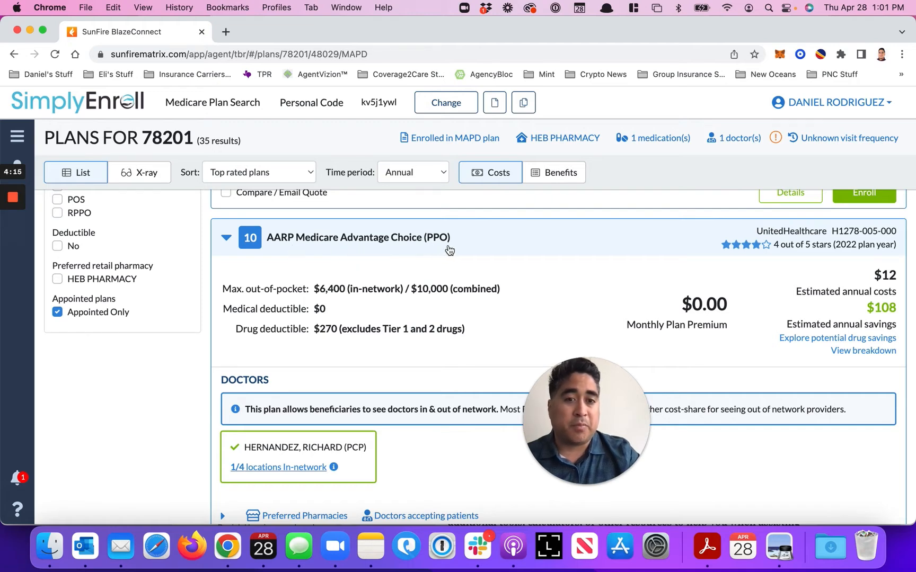
pyautogui.scroll(-1, 451, 349)
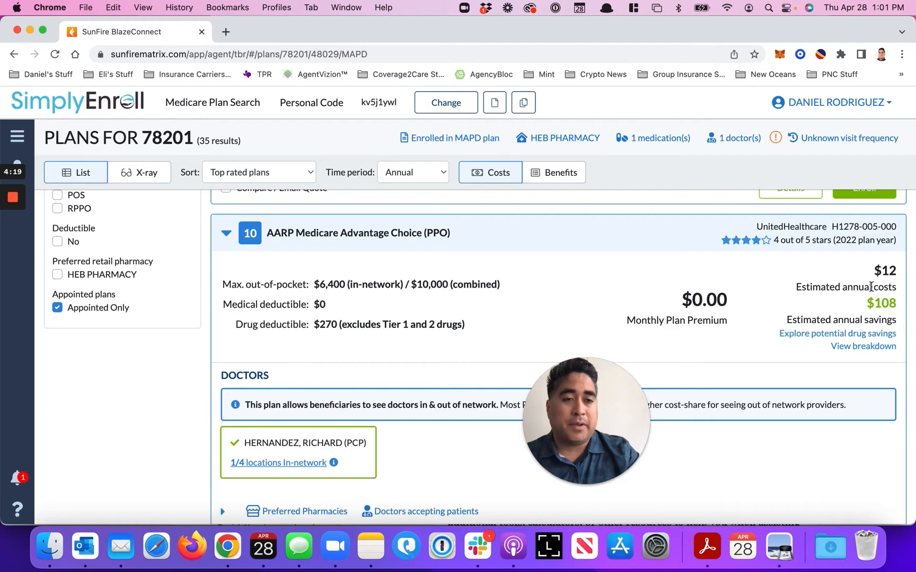
pyautogui.moveTo(874, 271); pyautogui.dragTo(897, 270)
pyautogui.scroll(3, 851, 278)
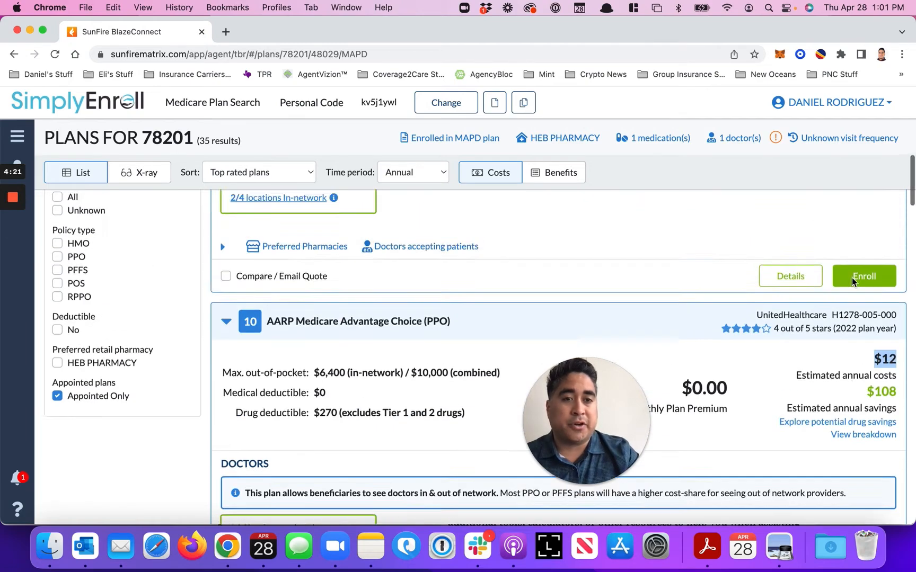
pyautogui.scroll(15, 852, 278)
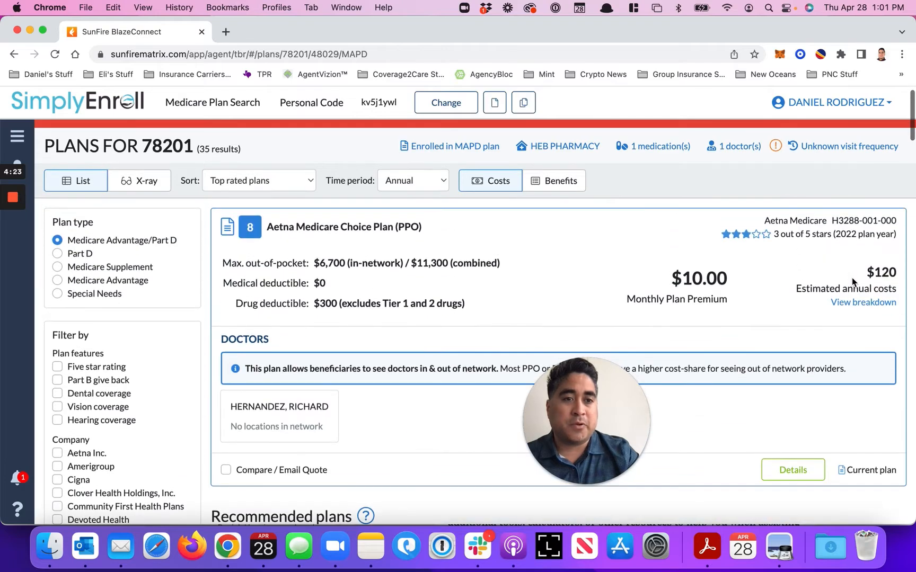
# Open the drug and health cost breakdown for the AARP Medicare Advantage Choice (PPO) plan
pyautogui.scroll(-10, 852, 292)
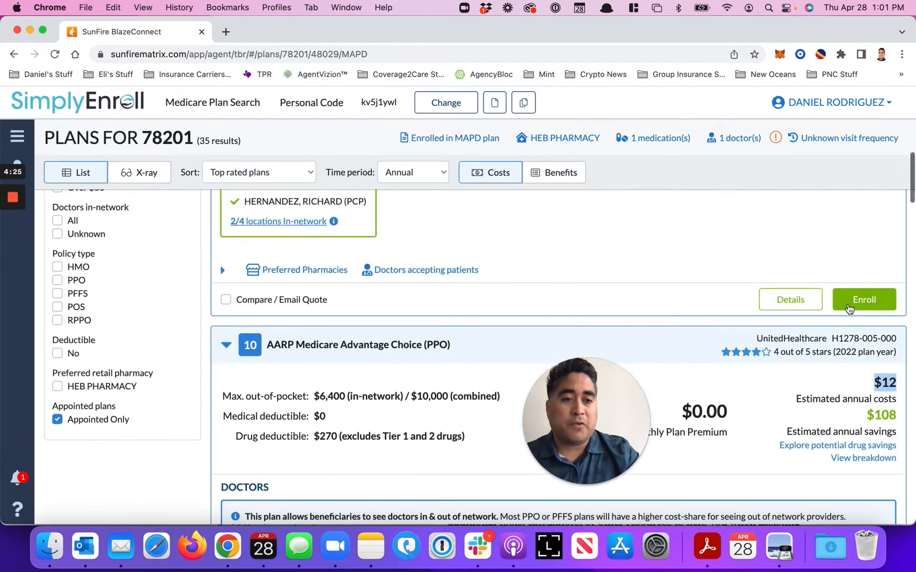
pyautogui.scroll(-5, 838, 374)
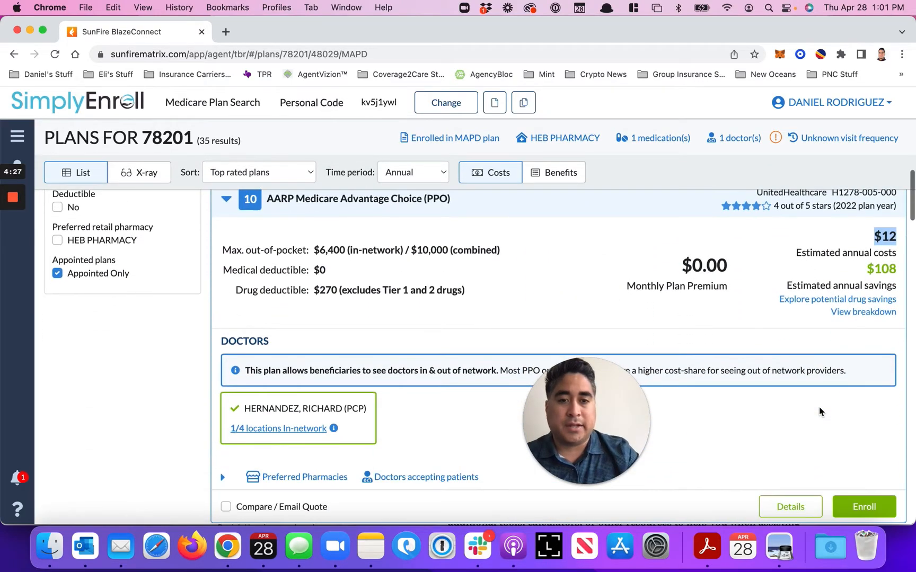
pyautogui.click(854, 313)
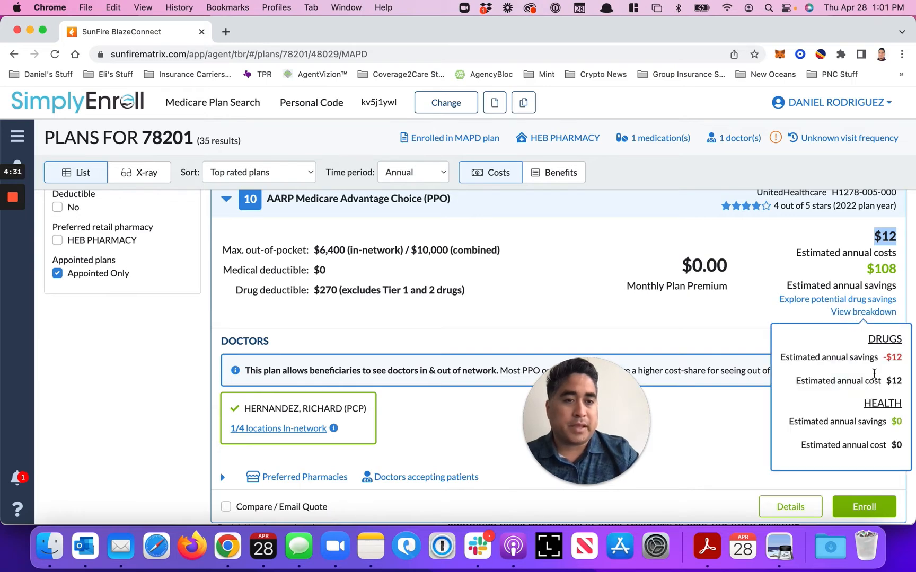
pyautogui.click(748, 323)
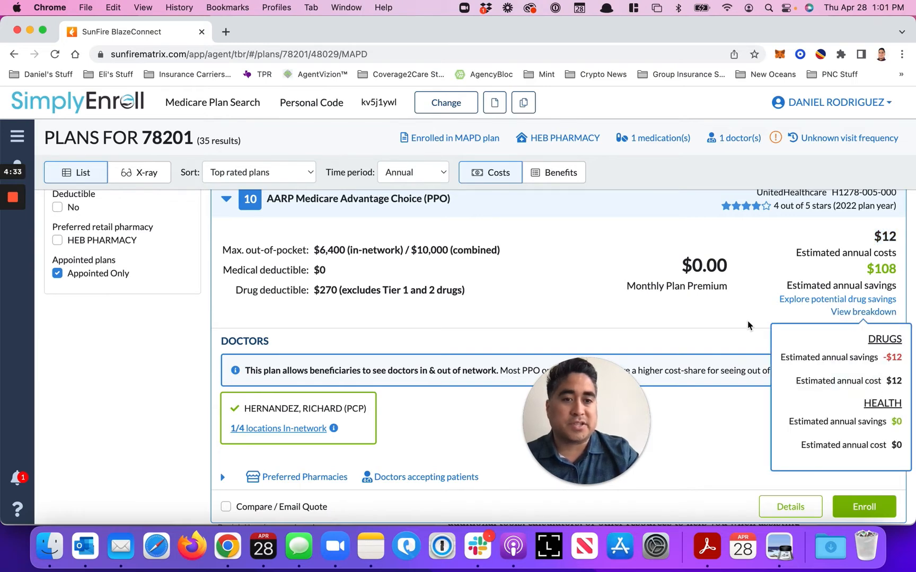
# Review the AARP Medicare Advantage Choice (PPO) and Humana Gold Plus H0028-030 (HMO) listings for costs, doctor network, and quote and enrollment options
pyautogui.scroll(-2, 687, 408)
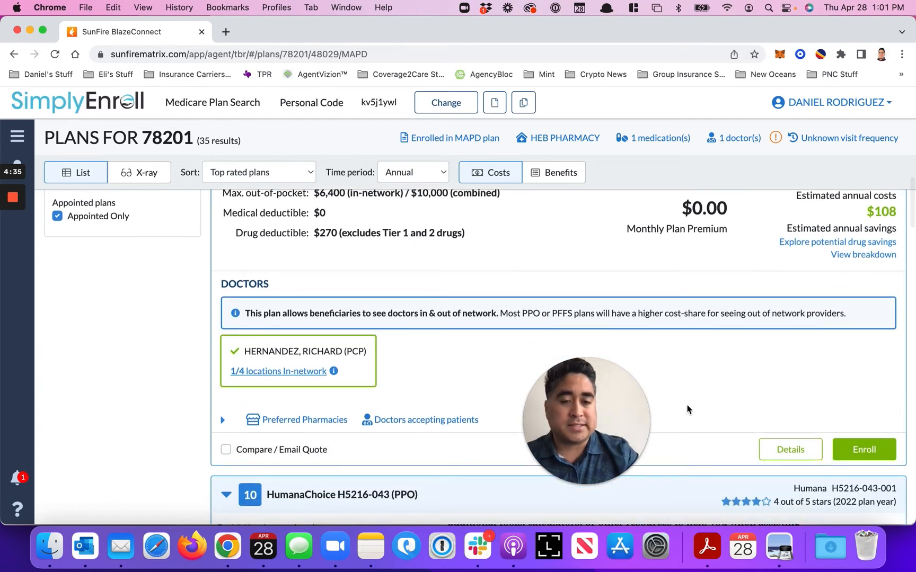
pyautogui.scroll(1, 687, 410)
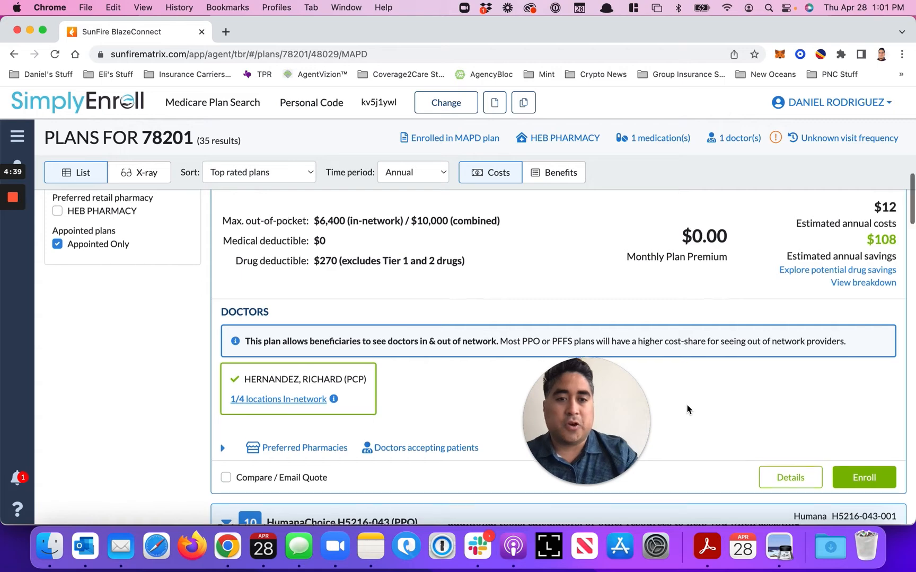
pyautogui.scroll(-10, 687, 409)
pyautogui.scroll(6, 687, 409)
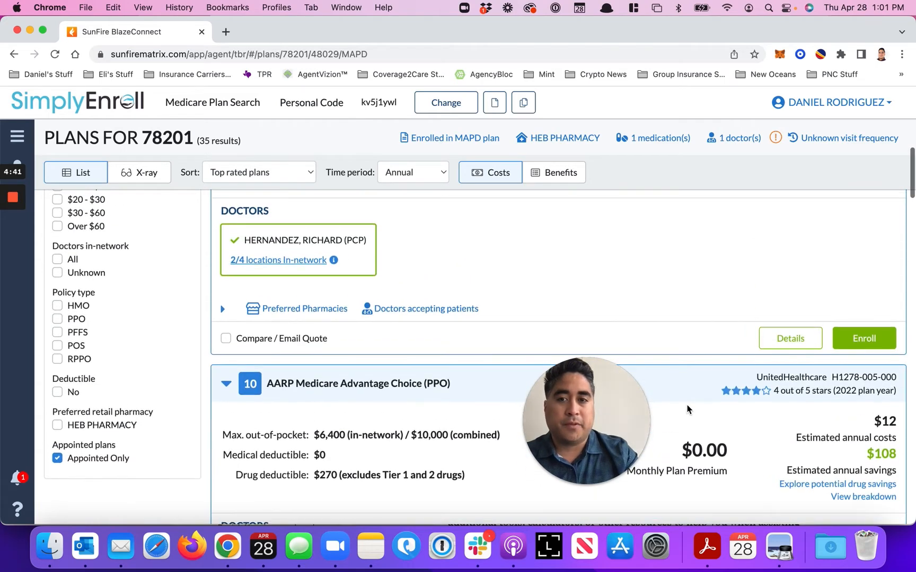
pyautogui.scroll(4, 687, 409)
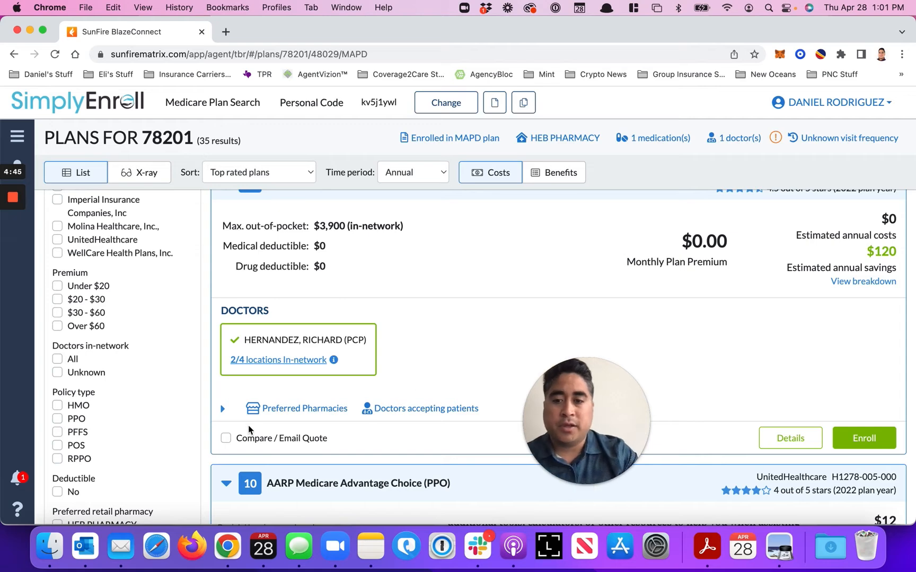
pyautogui.scroll(-3, 229, 438)
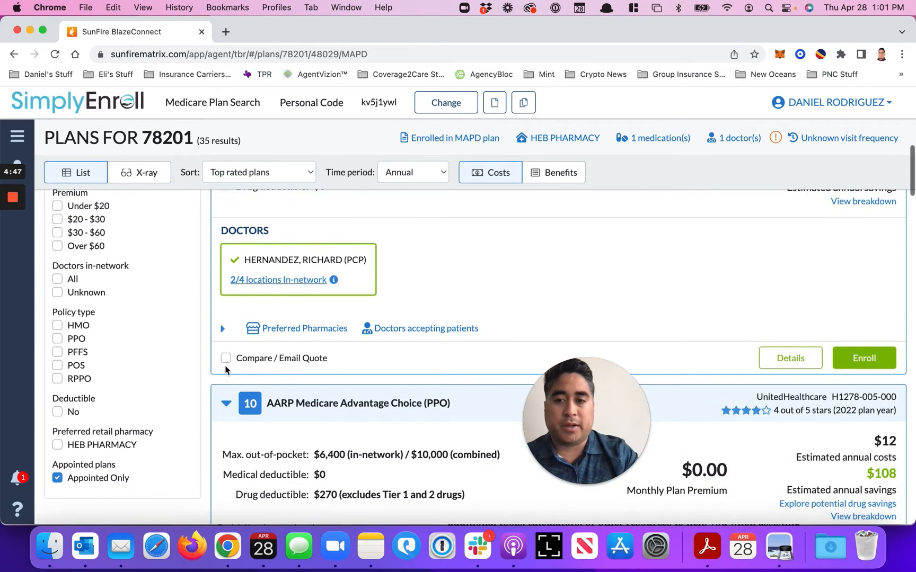
pyautogui.scroll(-3, 232, 452)
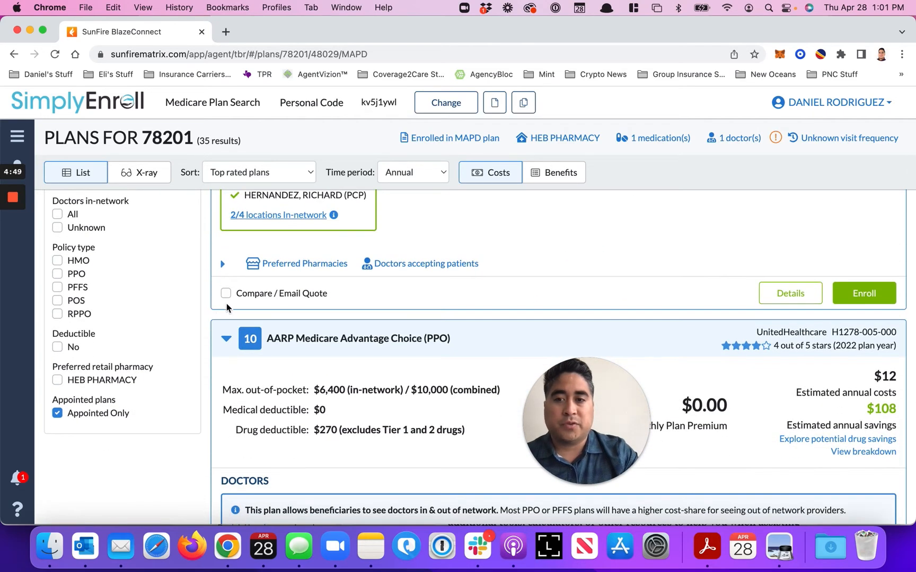
pyautogui.scroll(4, 227, 303)
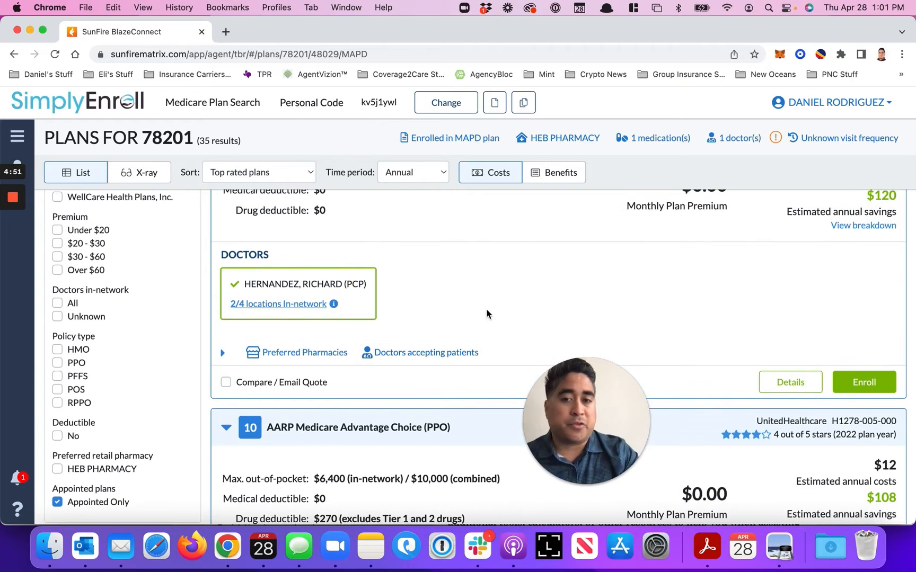
pyautogui.scroll(2, 487, 313)
pyautogui.scroll(1, 700, 354)
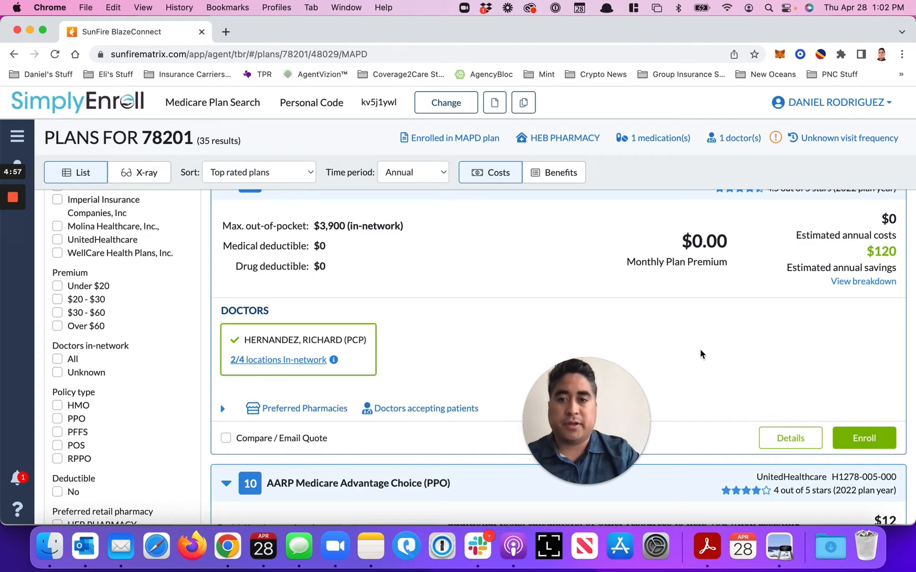
pyautogui.click(865, 441)
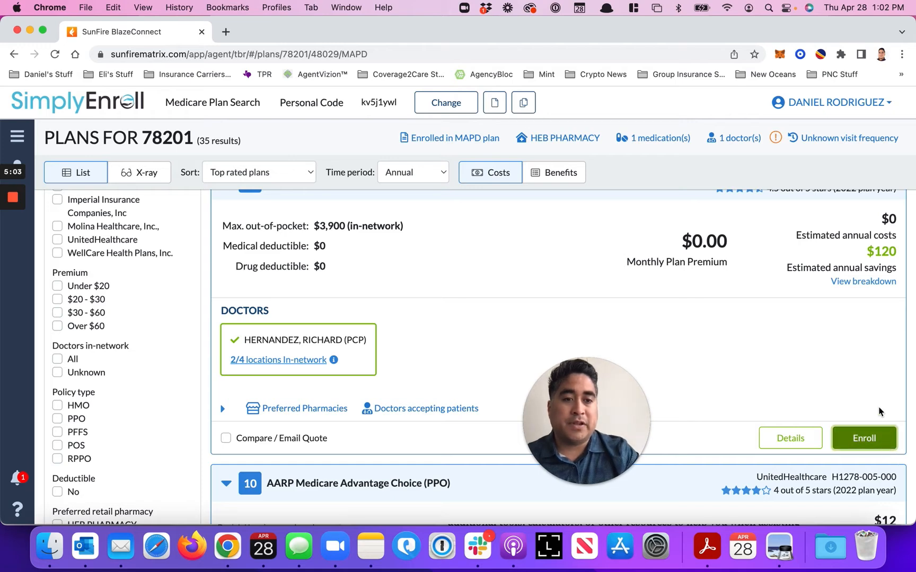
# Expand the not recommended Blue Cross Medicare Advantage Flex (PPO) plan and examine its monthly premium and estimated annual costs
pyautogui.scroll(-2, 875, 396)
pyautogui.scroll(-15, 875, 395)
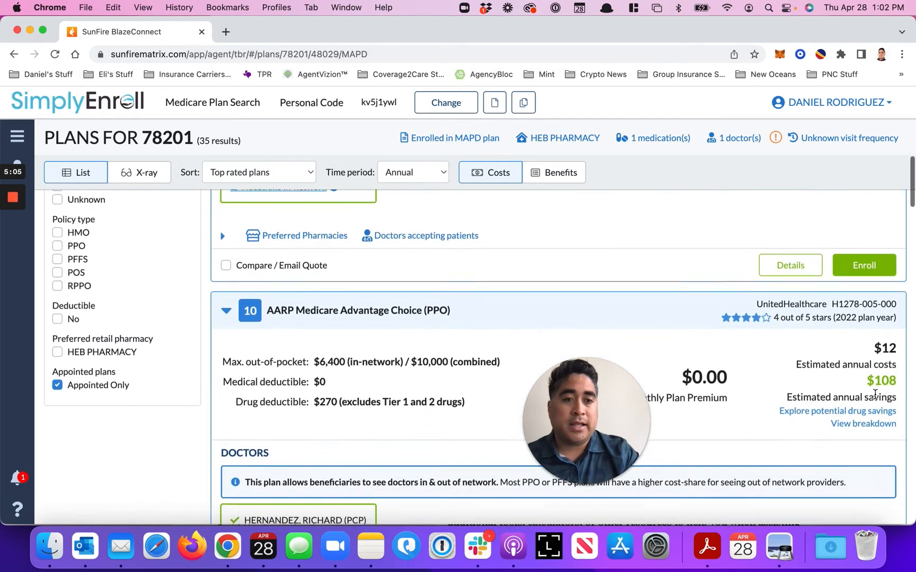
pyautogui.scroll(-15, 875, 399)
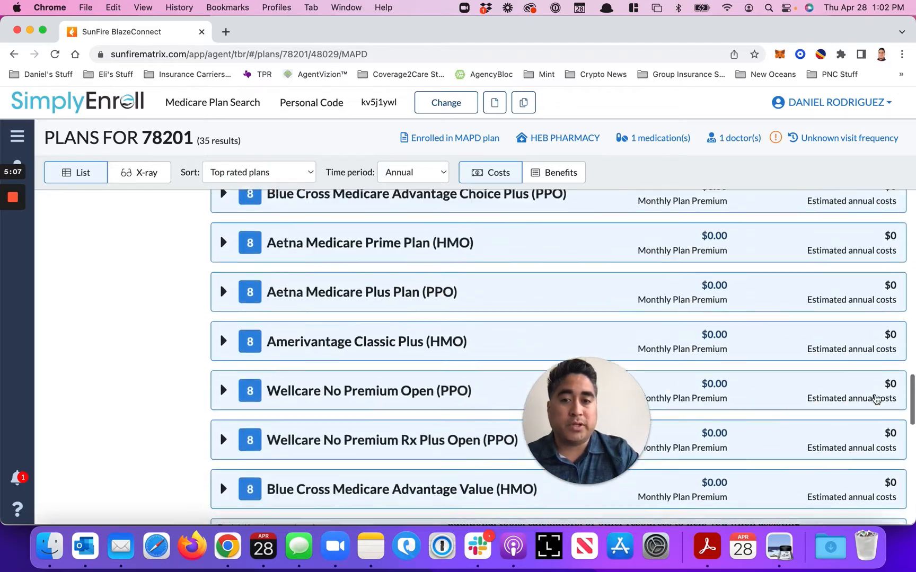
pyautogui.scroll(-5, 875, 399)
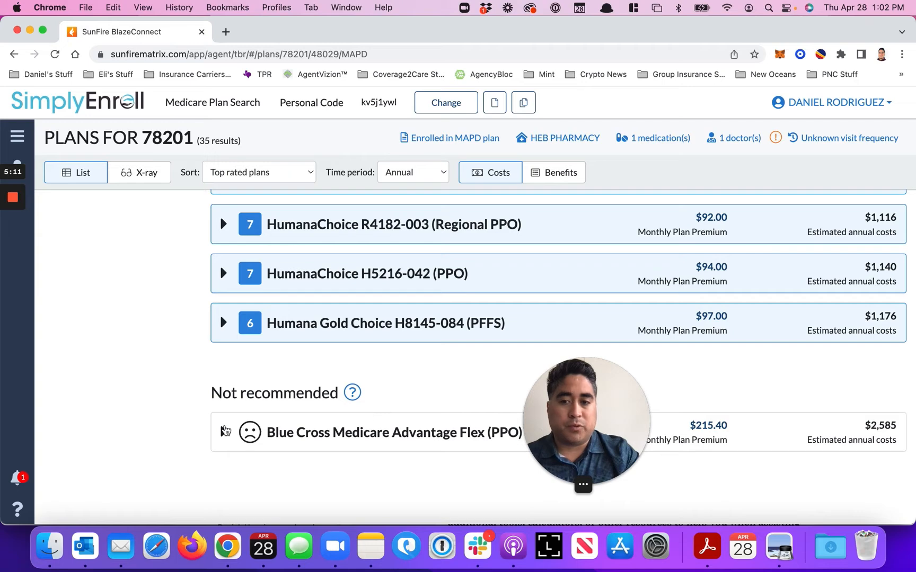
pyautogui.click(223, 432)
pyautogui.scroll(-3, 217, 452)
pyautogui.scroll(-2, 217, 453)
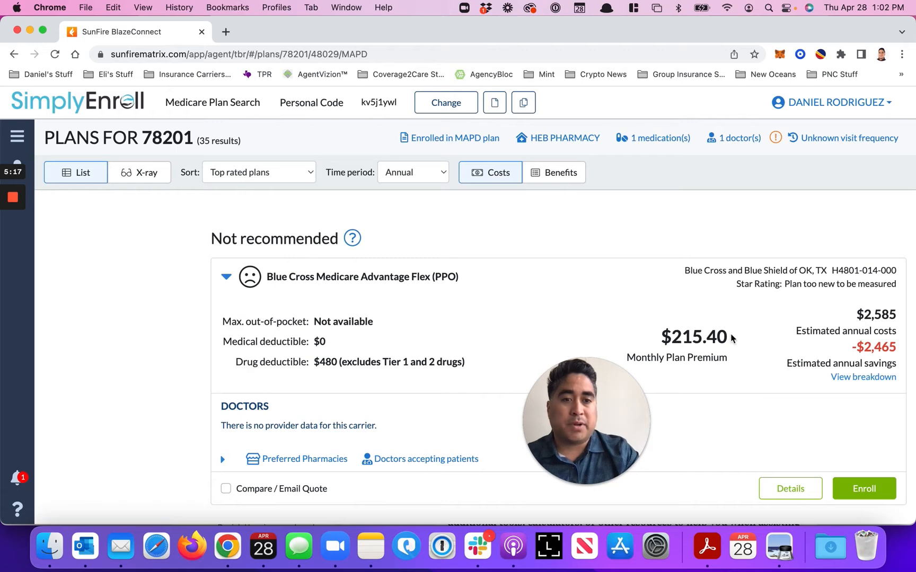
pyautogui.moveTo(733, 338); pyautogui.dragTo(655, 337)
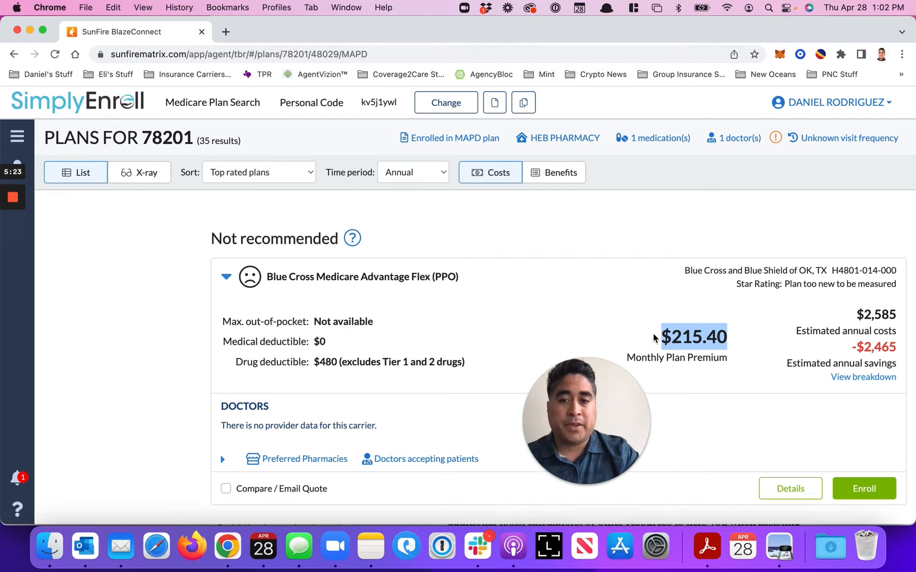
# Turn off the Appointed Only filter so the list also includes plans the agent is not appointed for
pyautogui.scroll(3, 656, 338)
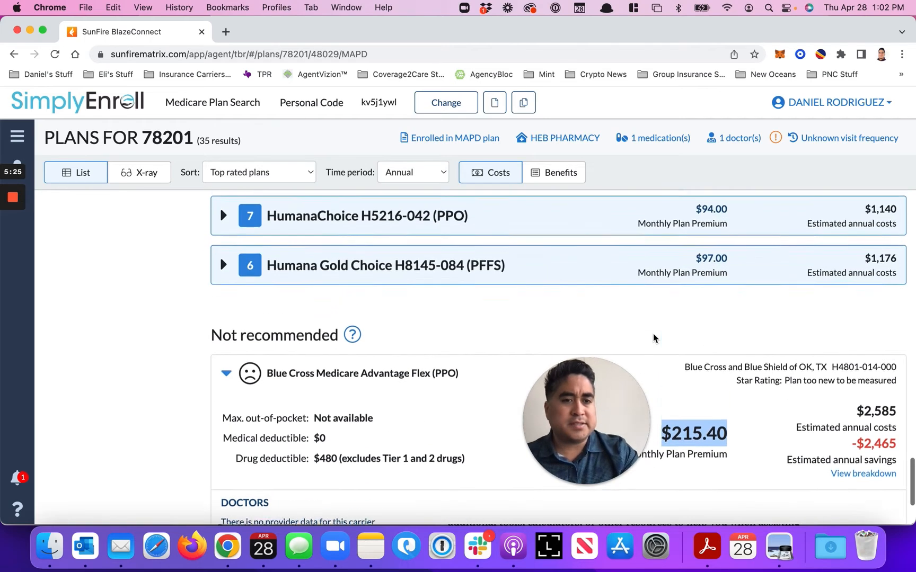
pyautogui.scroll(7, 653, 338)
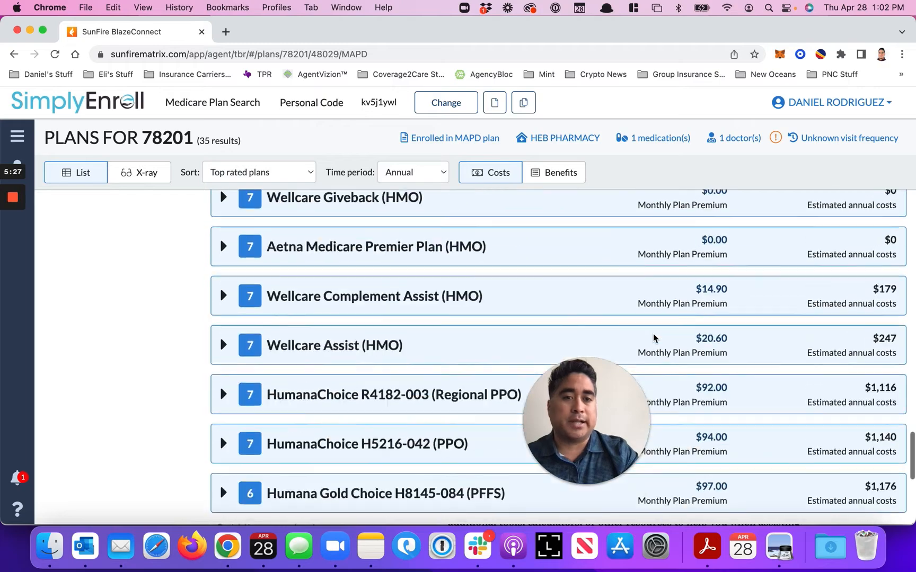
pyautogui.scroll(10, 653, 338)
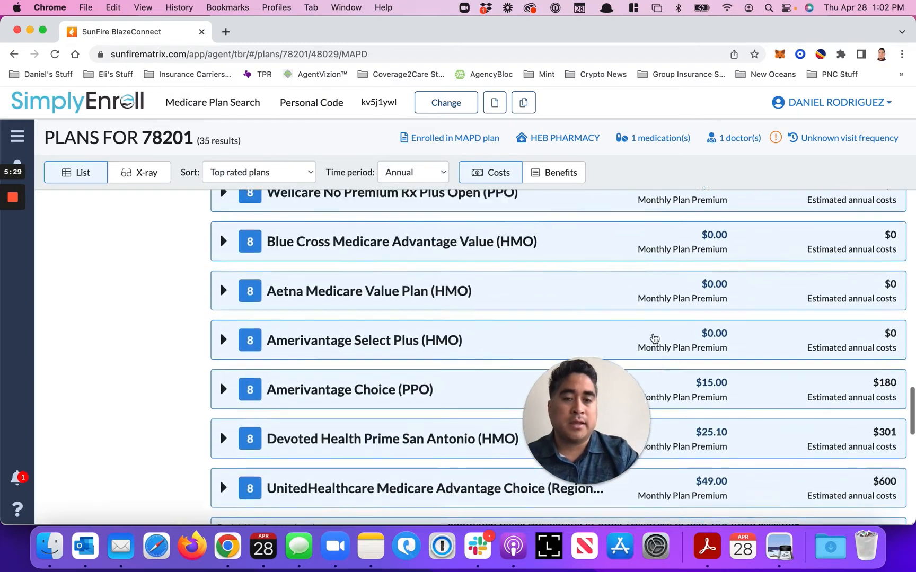
pyautogui.scroll(15, 655, 338)
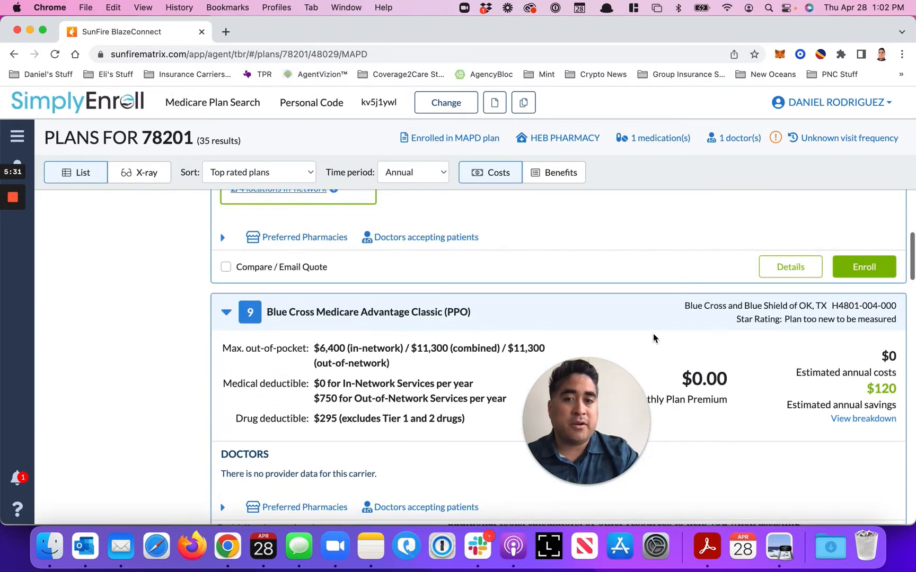
pyautogui.scroll(3, 654, 338)
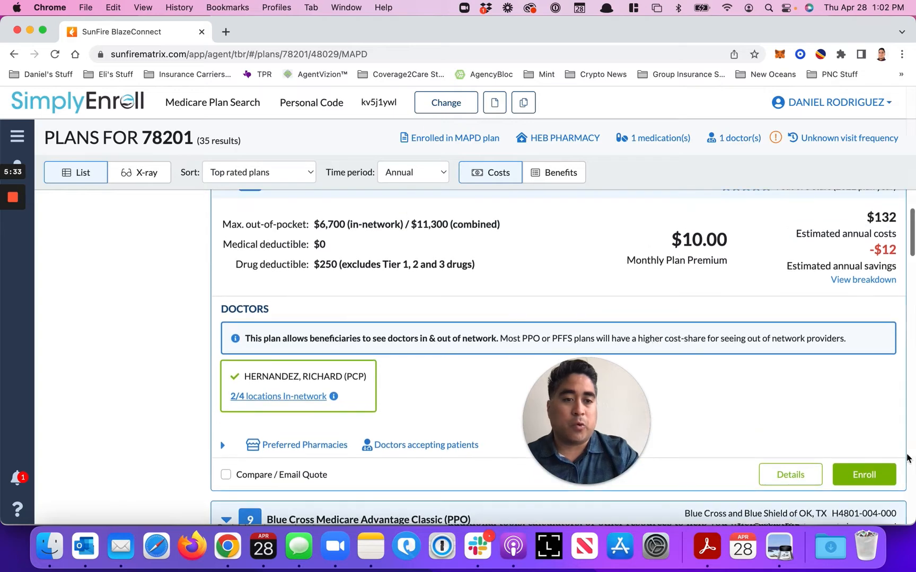
pyautogui.scroll(-6, 818, 401)
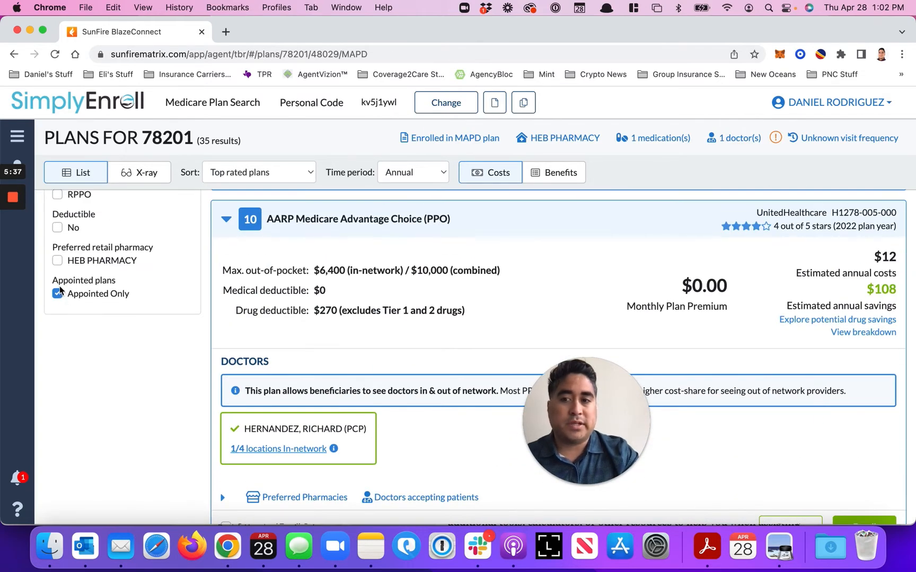
pyautogui.click(57, 294)
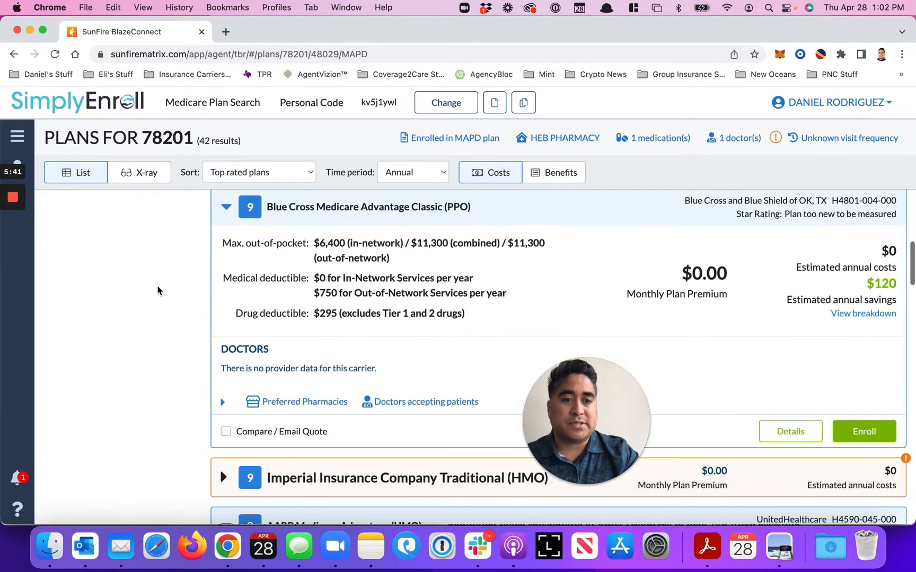
# Expand the Imperial Insurance Traditional Plus (HMO) plan and check its appointment status
pyautogui.scroll(-20, 157, 291)
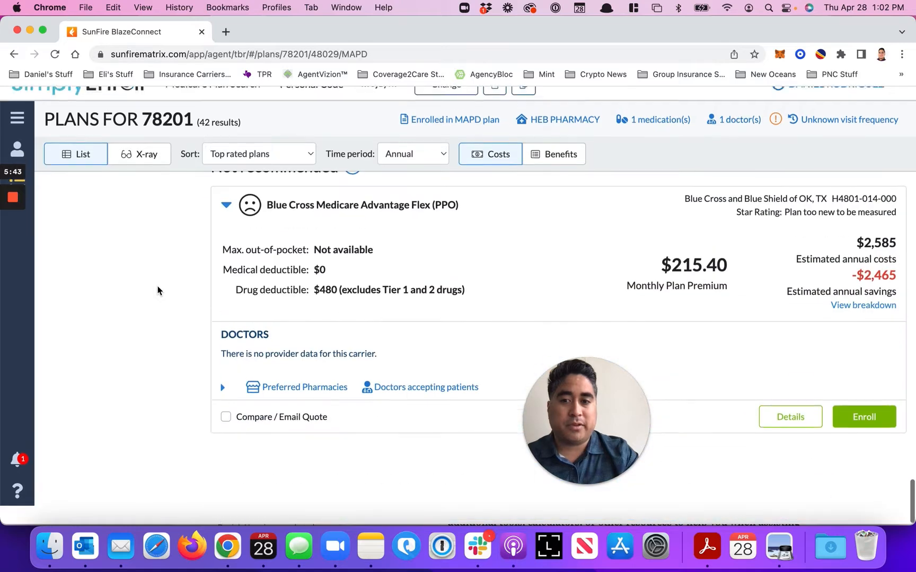
pyautogui.scroll(2, 157, 291)
pyautogui.scroll(5, 157, 291)
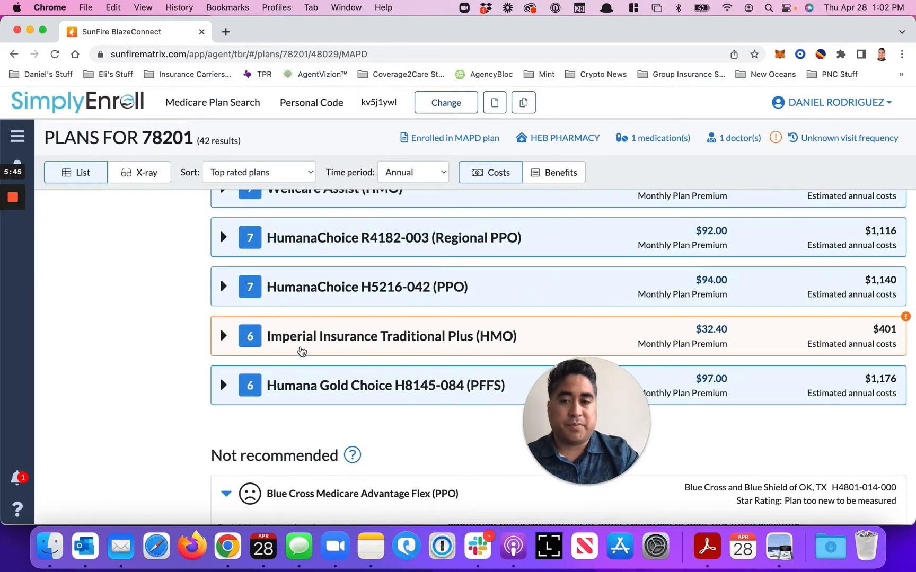
pyautogui.click(224, 345)
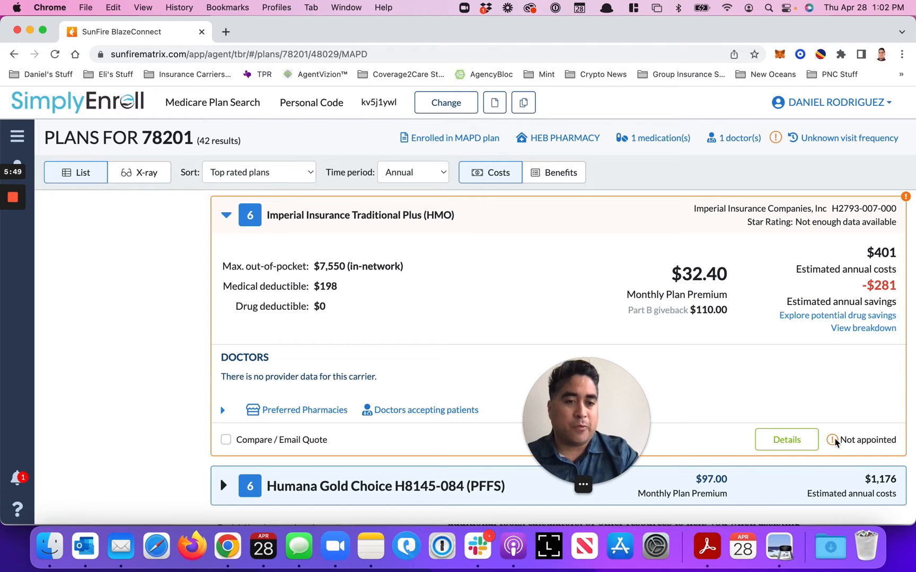
pyautogui.moveTo(893, 440); pyautogui.dragTo(828, 445)
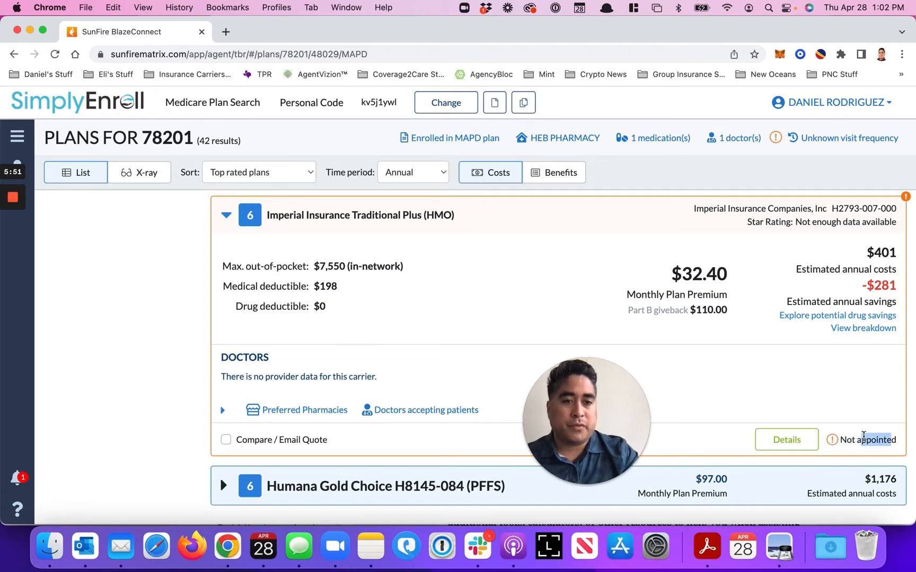
# Restrict the plan list to appointed plans again with the Appointed Only filter
pyautogui.scroll(1, 777, 407)
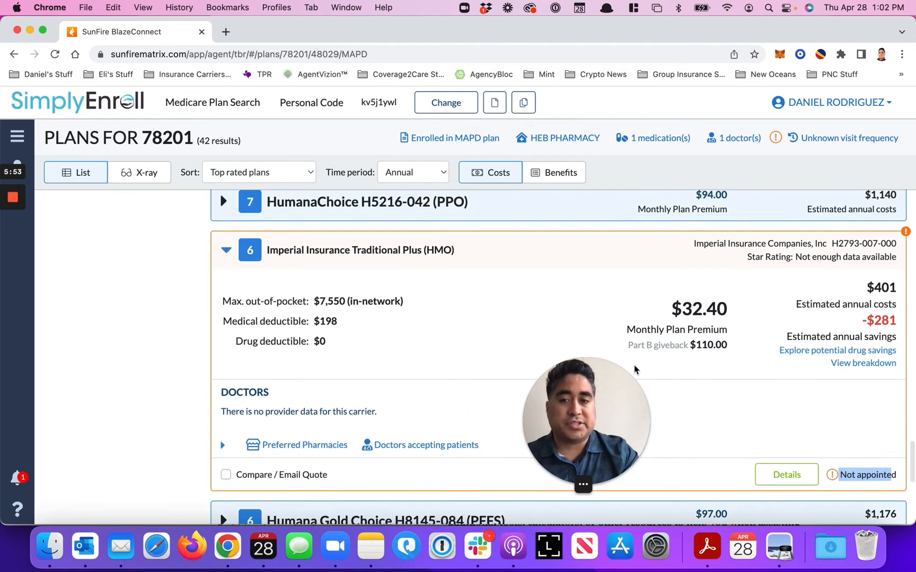
pyautogui.scroll(15, 155, 281)
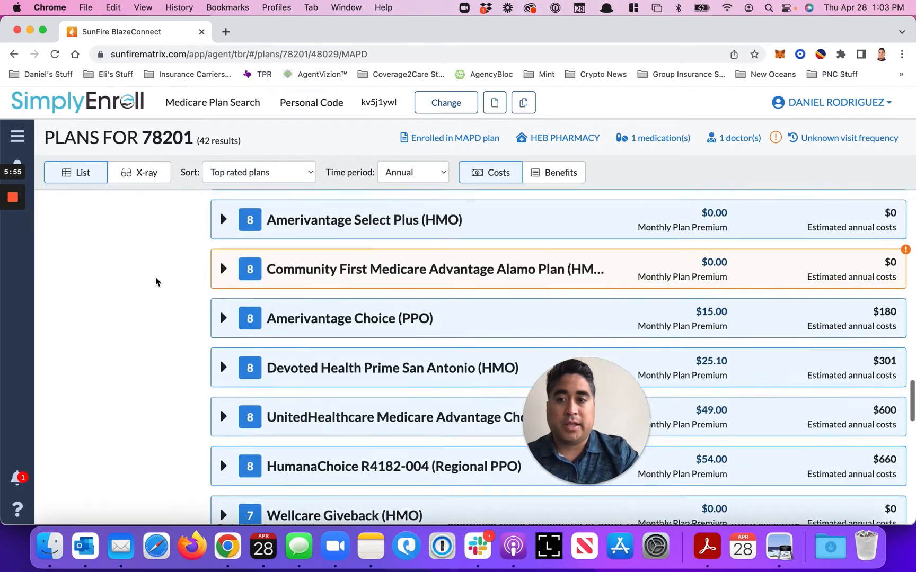
pyautogui.scroll(20, 155, 281)
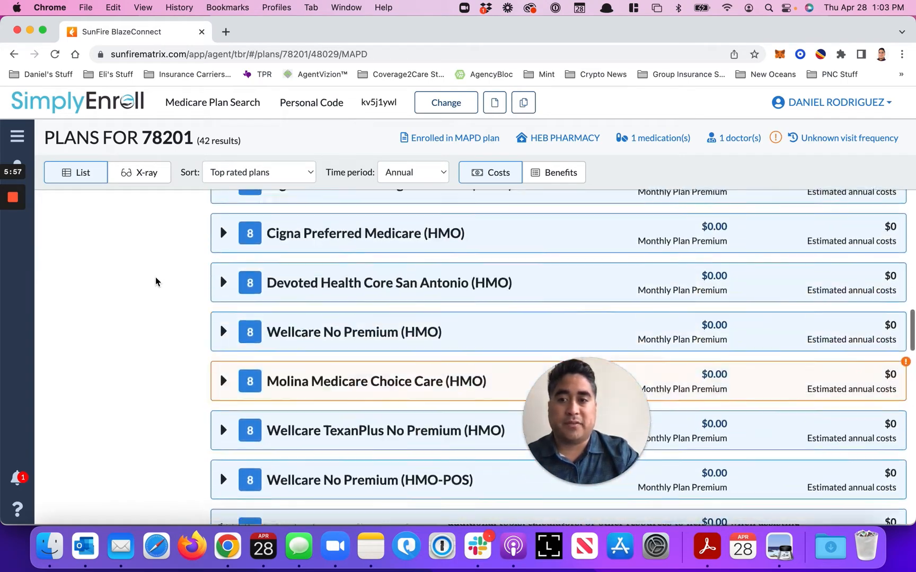
pyautogui.scroll(20, 155, 281)
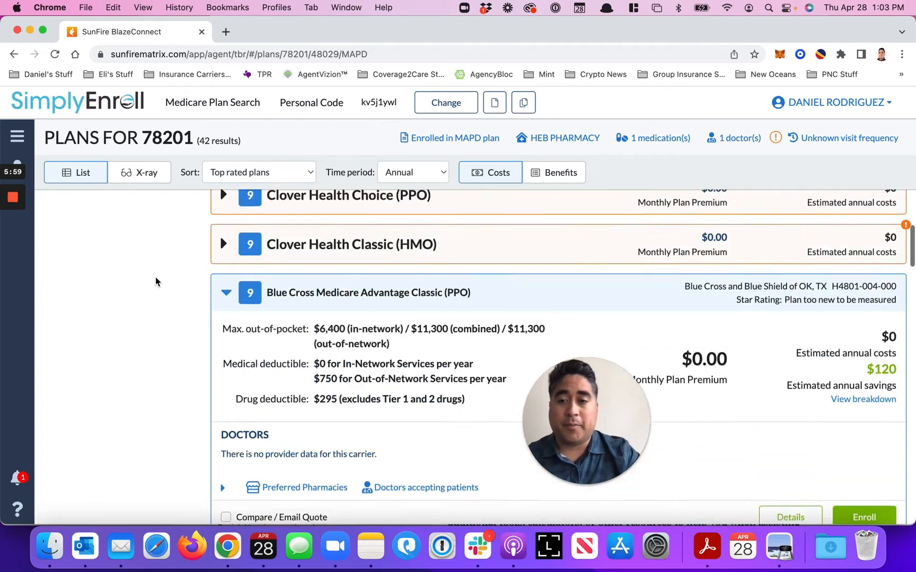
pyautogui.scroll(15, 155, 282)
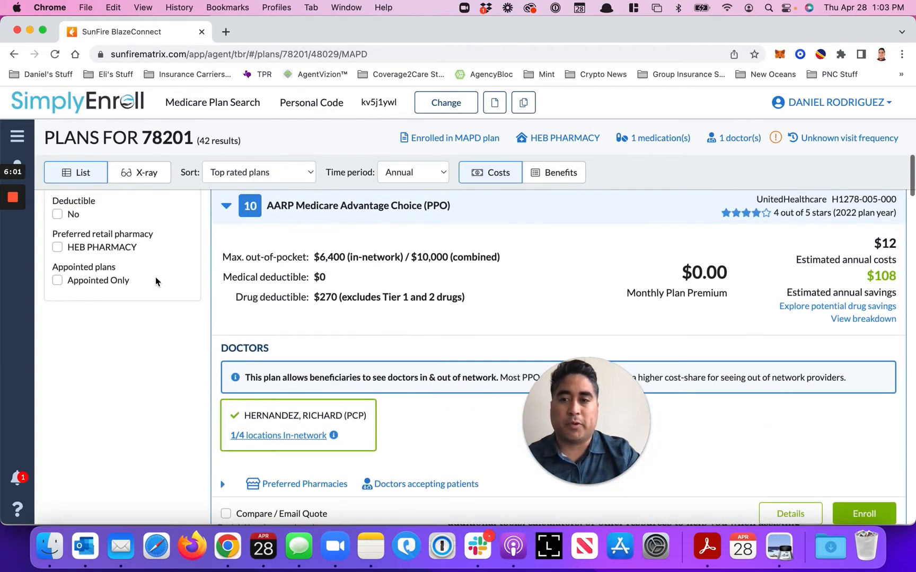
pyautogui.click(57, 431)
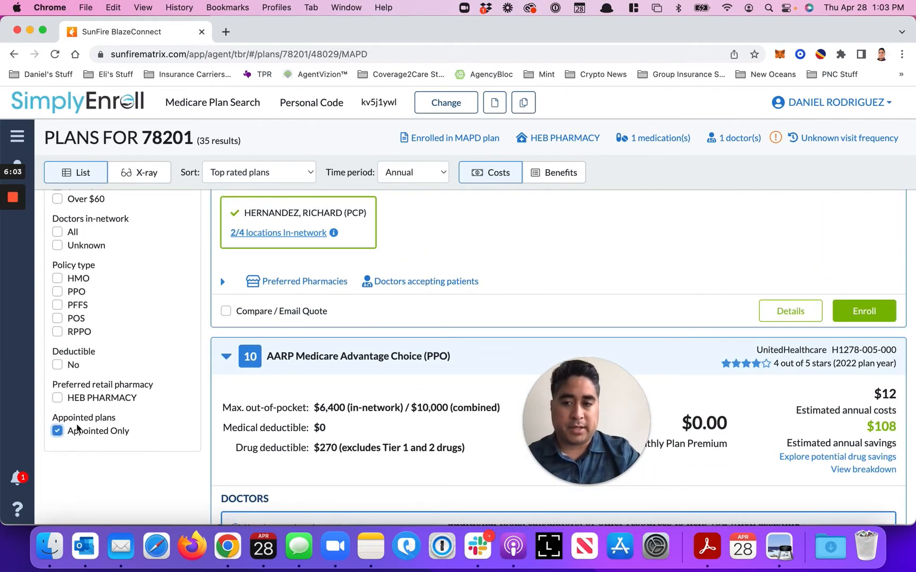
# Start enrollment in the Humana Gold Plus H0028-030 (HMO) plan and enter the applicant's first and last name
pyautogui.scroll(5, 481, 363)
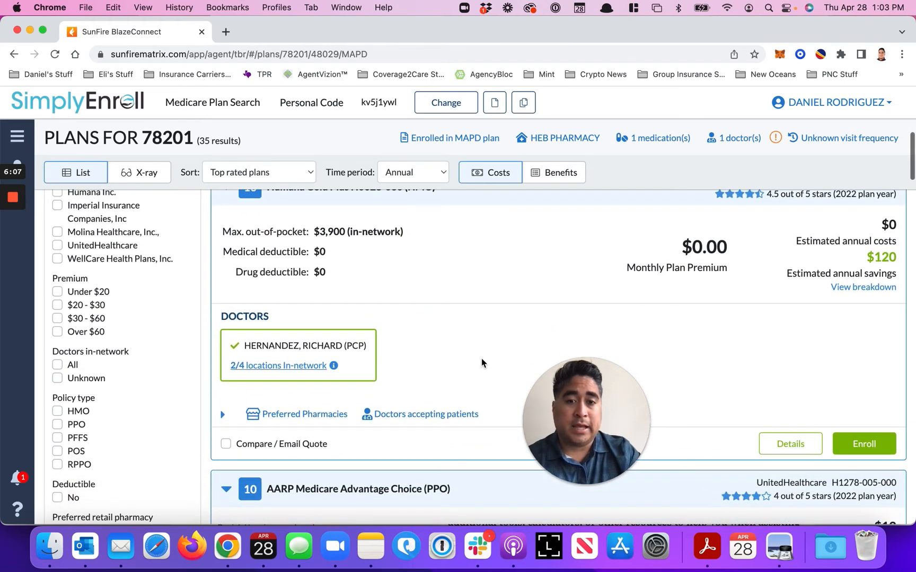
pyautogui.click(872, 448)
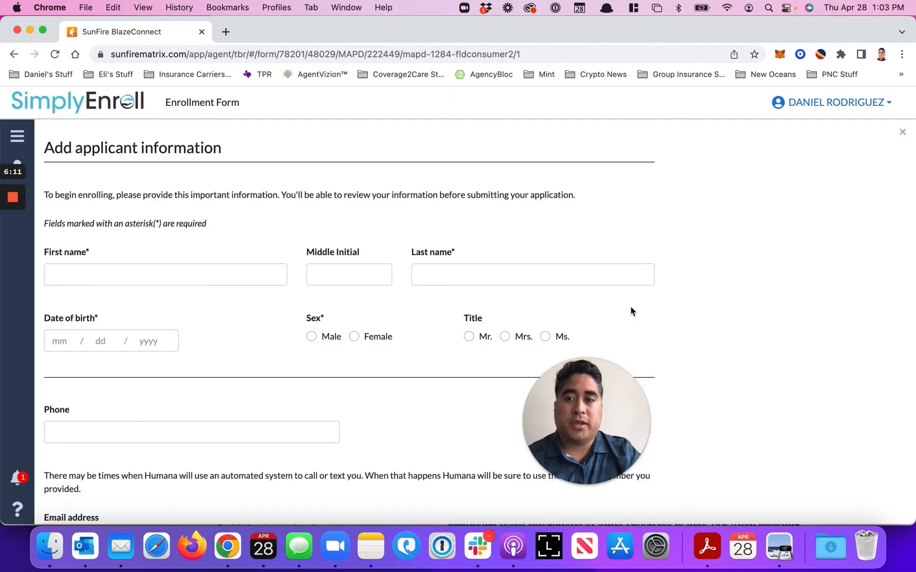
pyautogui.click(252, 274)
pyautogui.write('Marina')
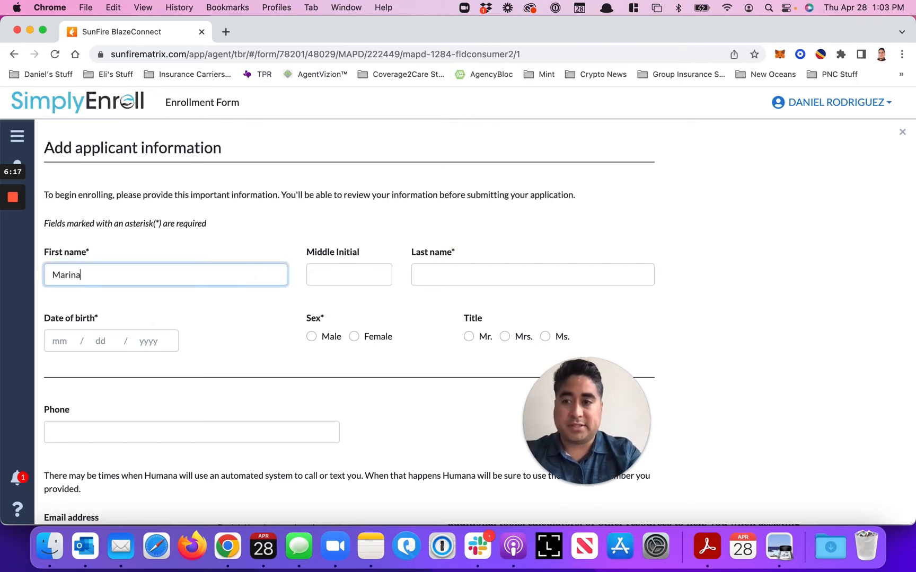
pyautogui.press('Tab')
pyautogui.press('Tab')
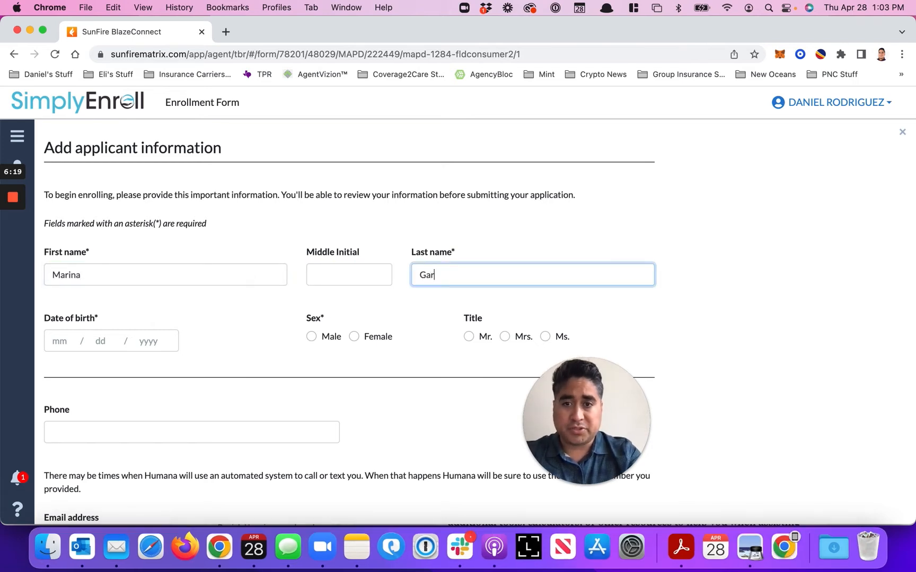
# Enter the applicant's date of birth and set the sex to Female and the title to Mrs
pyautogui.click(67, 340)
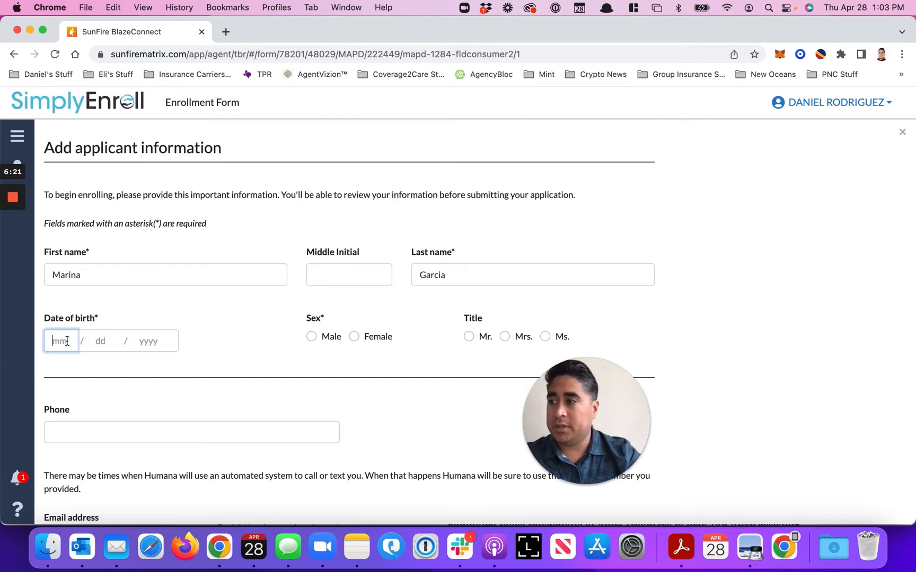
pyautogui.write('01 / ')
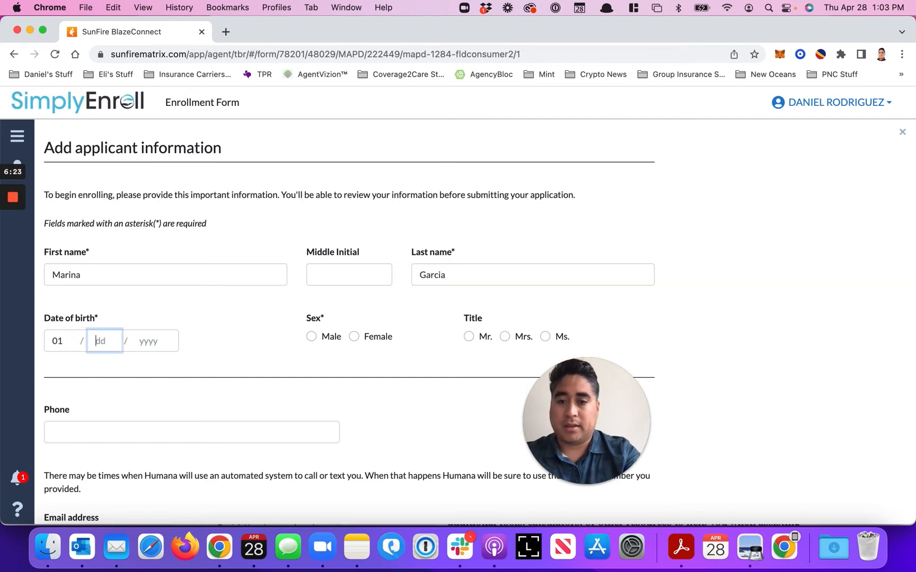
pyautogui.write('17 / 156')
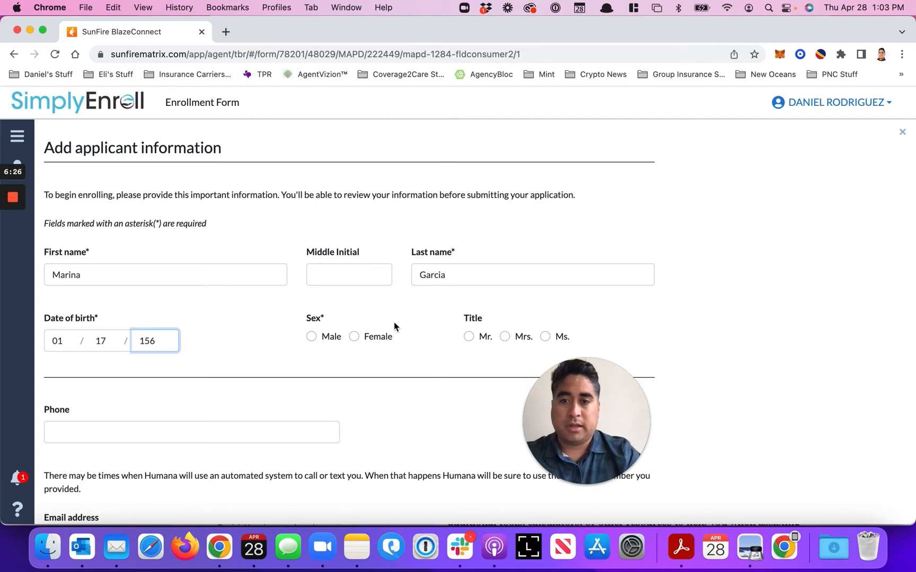
pyautogui.click(353, 336)
pyautogui.scroll(-2, 354, 339)
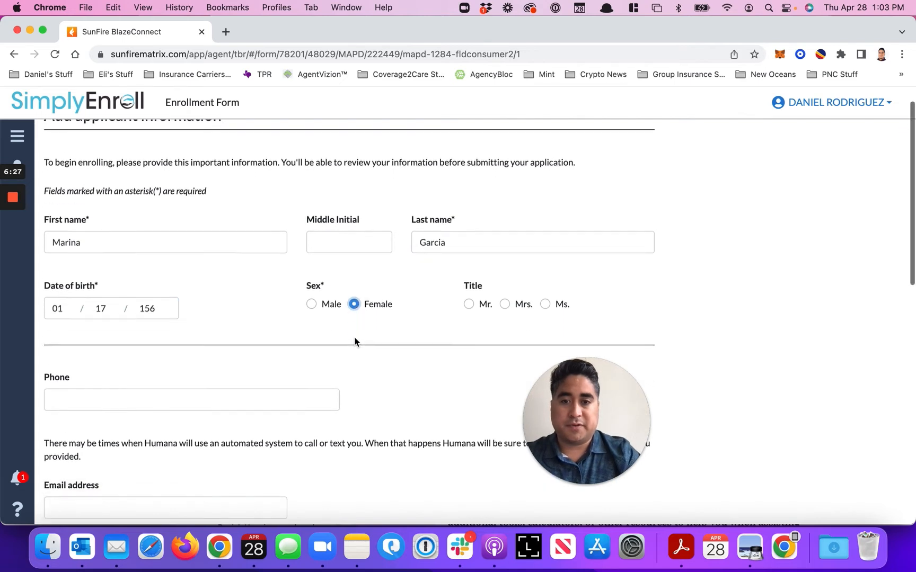
pyautogui.click(504, 296)
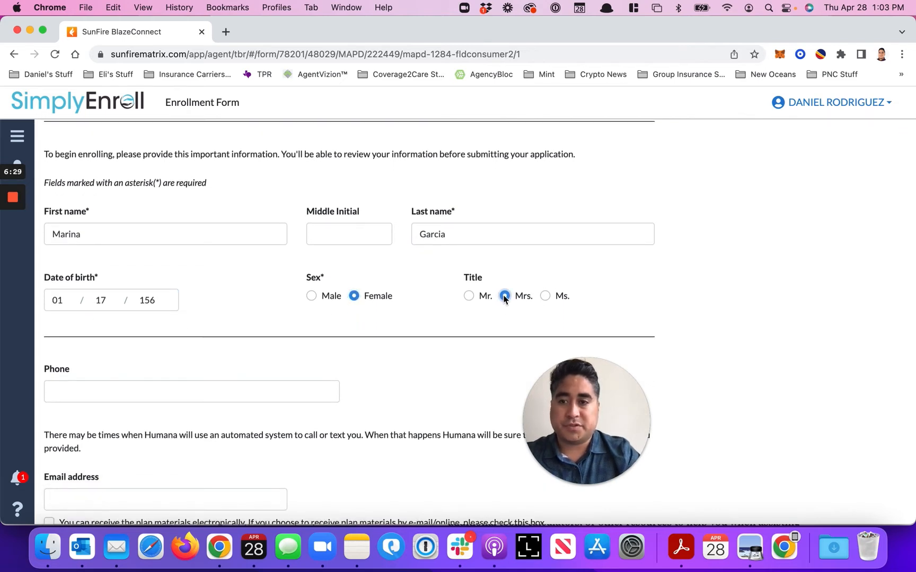
# Fill in the applicant's phone number and email address
pyautogui.click(286, 381)
pyautogui.write('210) ')
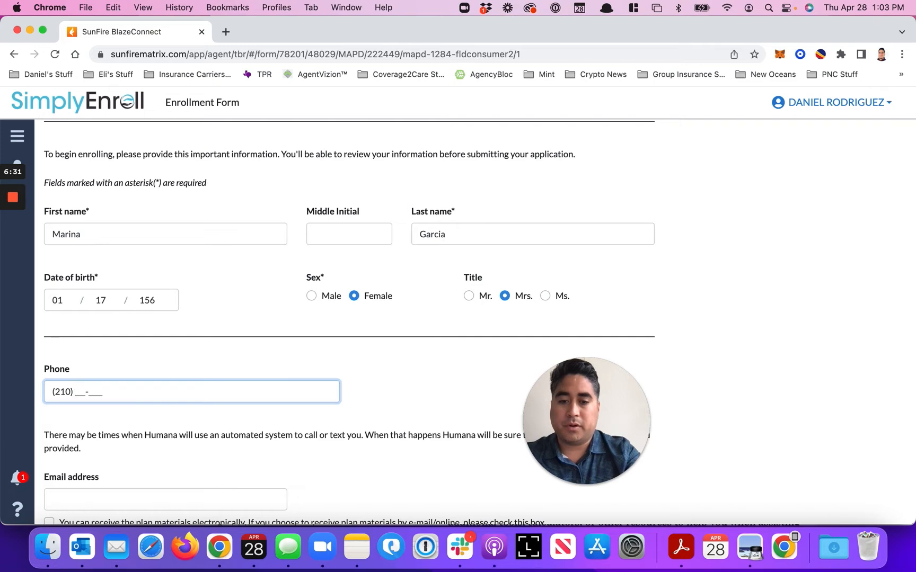
pyautogui.write('911')
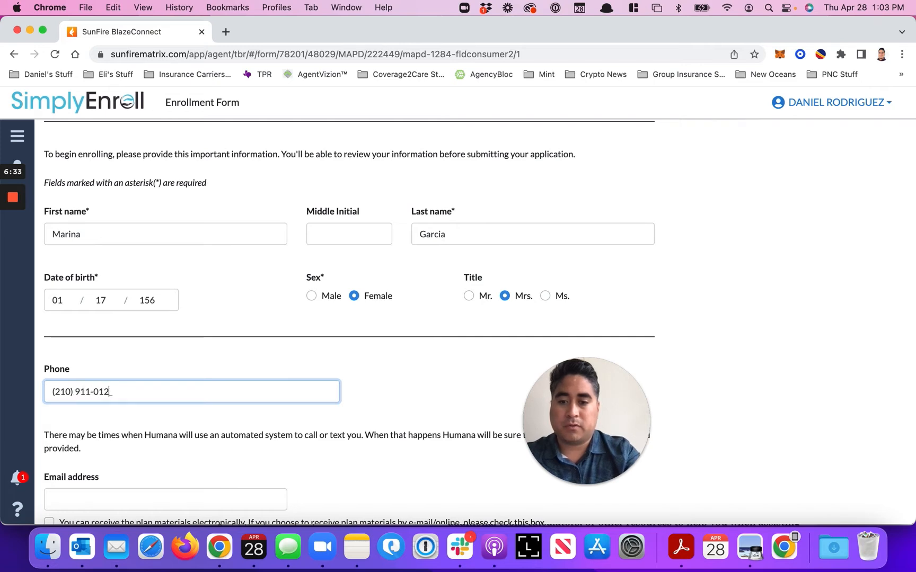
pyautogui.scroll(-4, 217, 402)
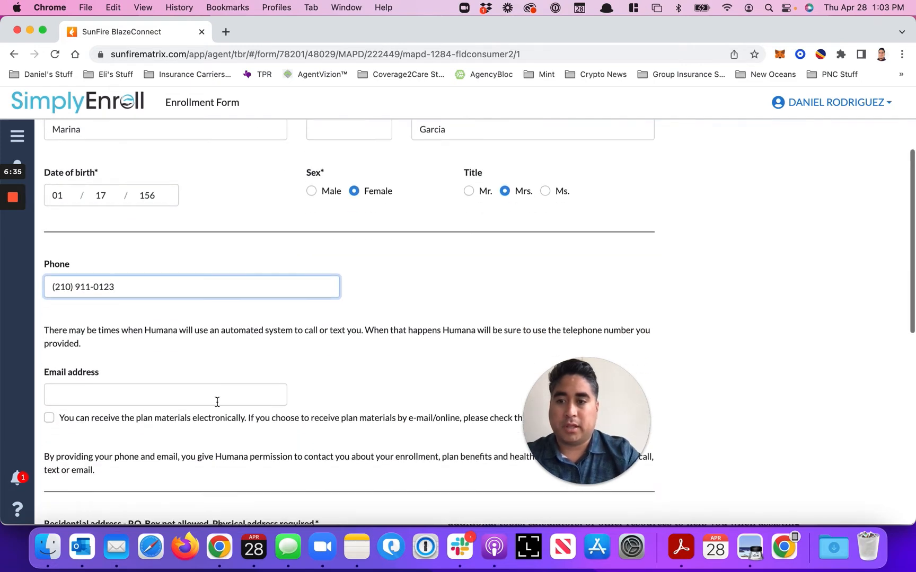
pyautogui.click(218, 401)
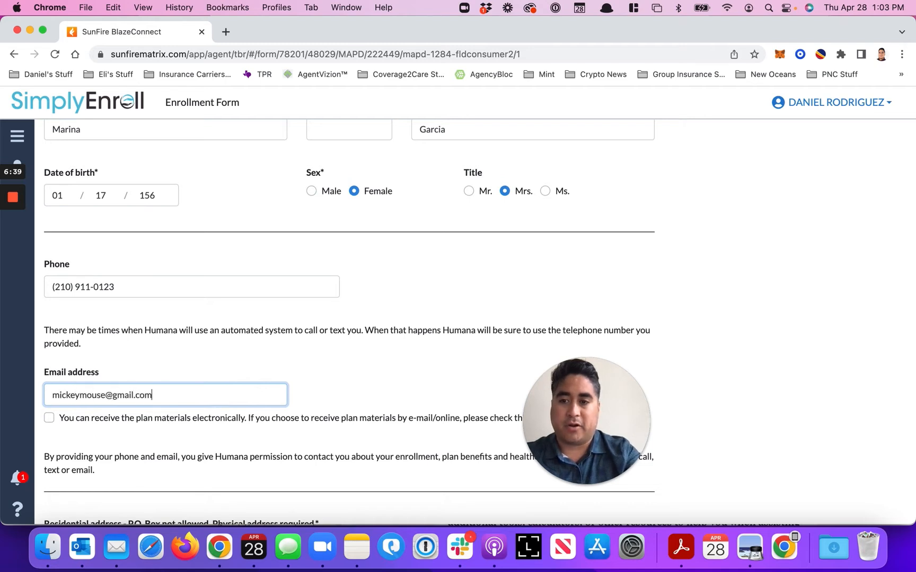
# Enter the applicant's residential address using the matching suggested street address
pyautogui.scroll(-4, 194, 393)
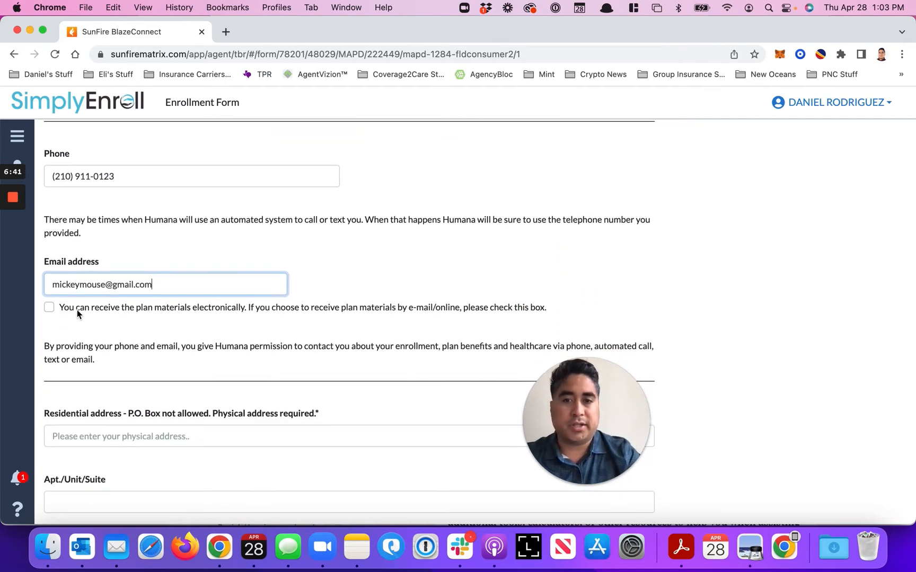
pyautogui.scroll(-5, 77, 310)
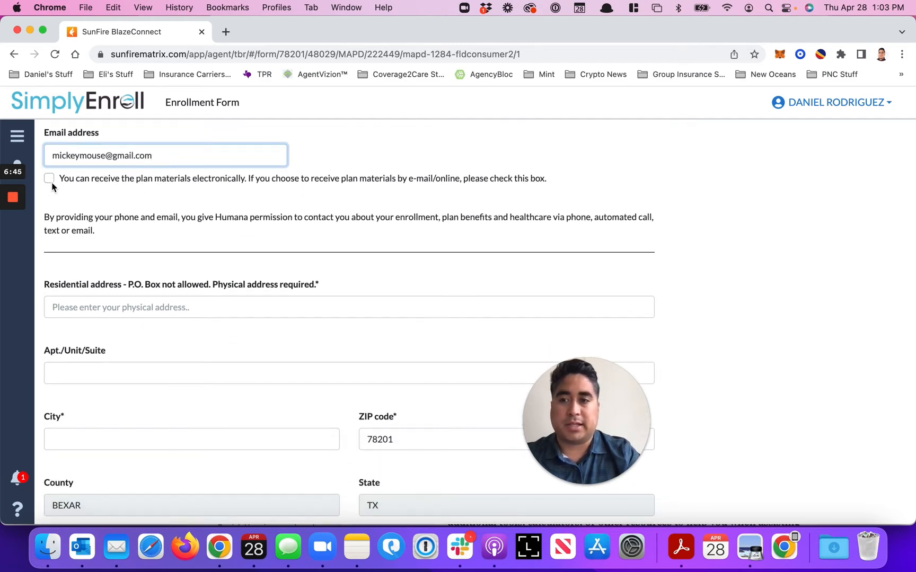
pyautogui.click(135, 308)
pyautogui.write('22 Fr')
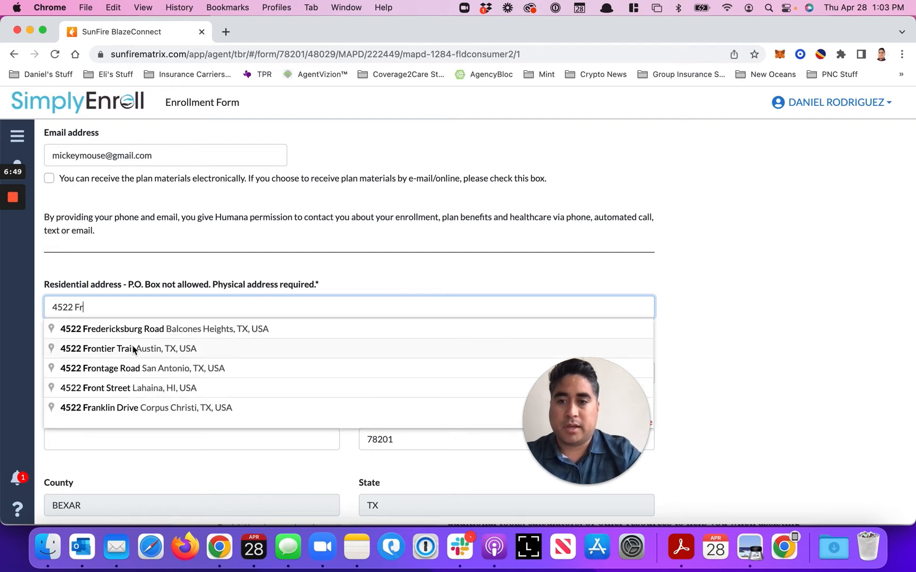
pyautogui.click(136, 327)
pyautogui.scroll(-5, 134, 359)
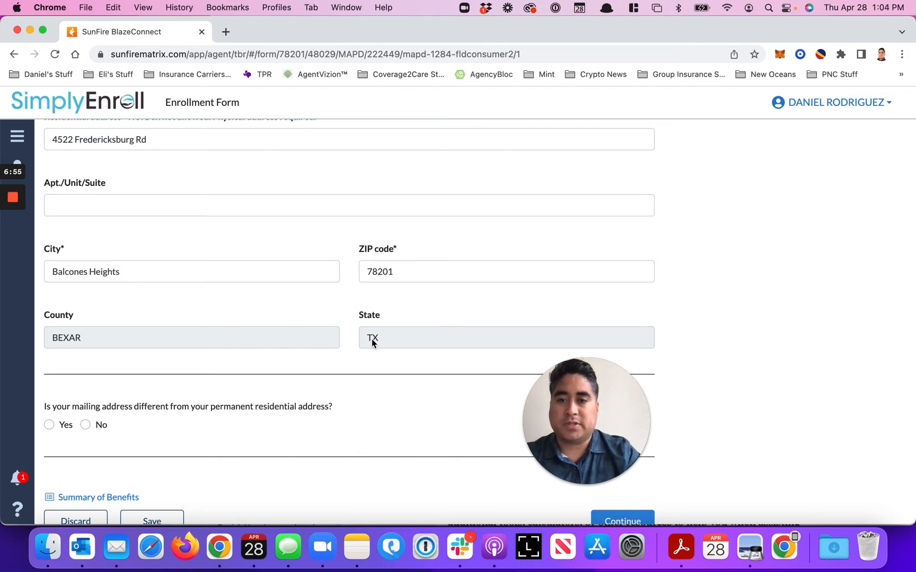
# Answer No to the mailing address being different from the residential one and submit the applicant information
pyautogui.scroll(-1, 253, 348)
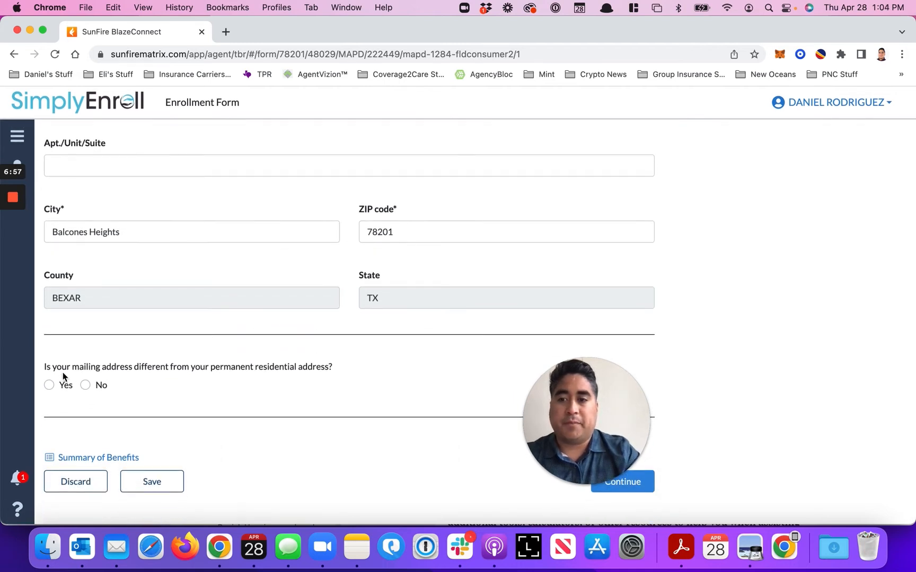
pyautogui.click(49, 387)
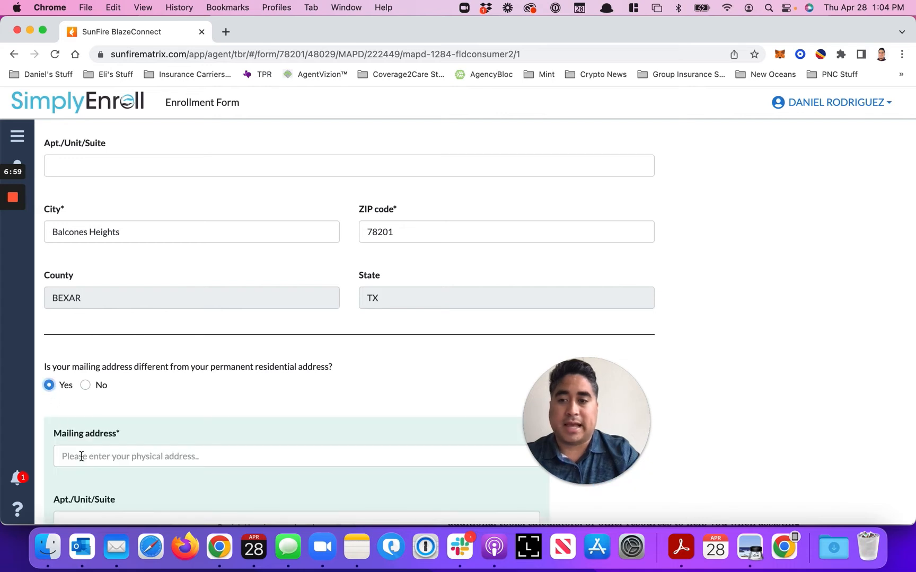
pyautogui.click(85, 385)
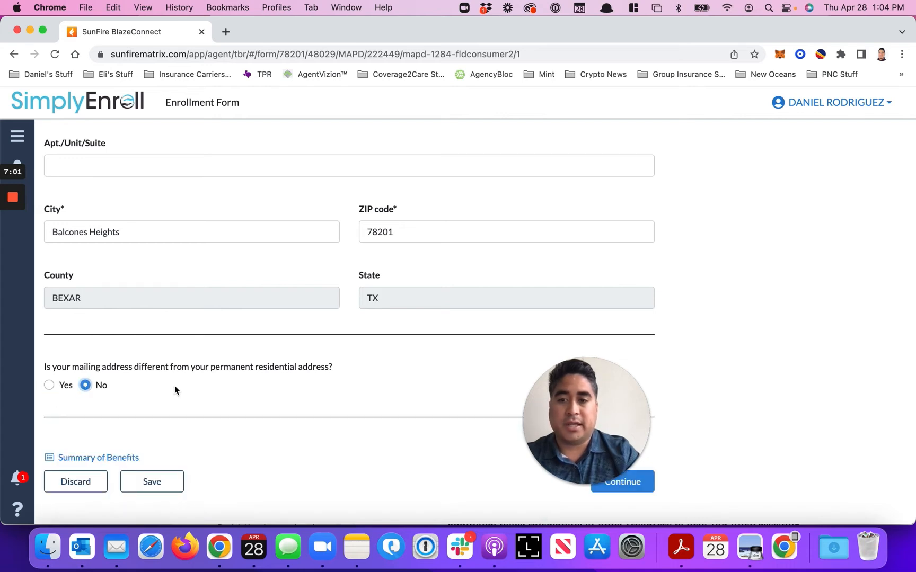
pyautogui.click(641, 483)
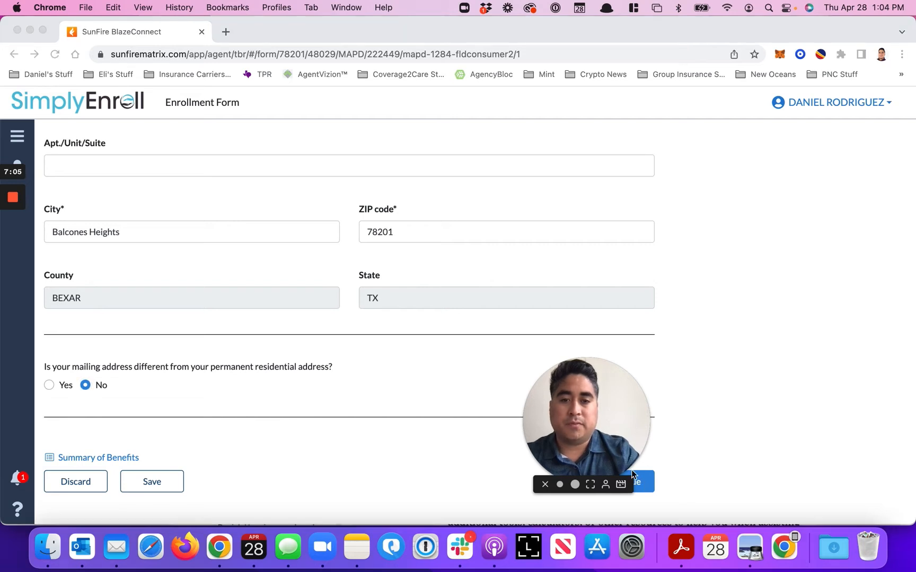
pyautogui.moveTo(580, 421); pyautogui.dragTo(498, 426)
pyautogui.click(627, 487)
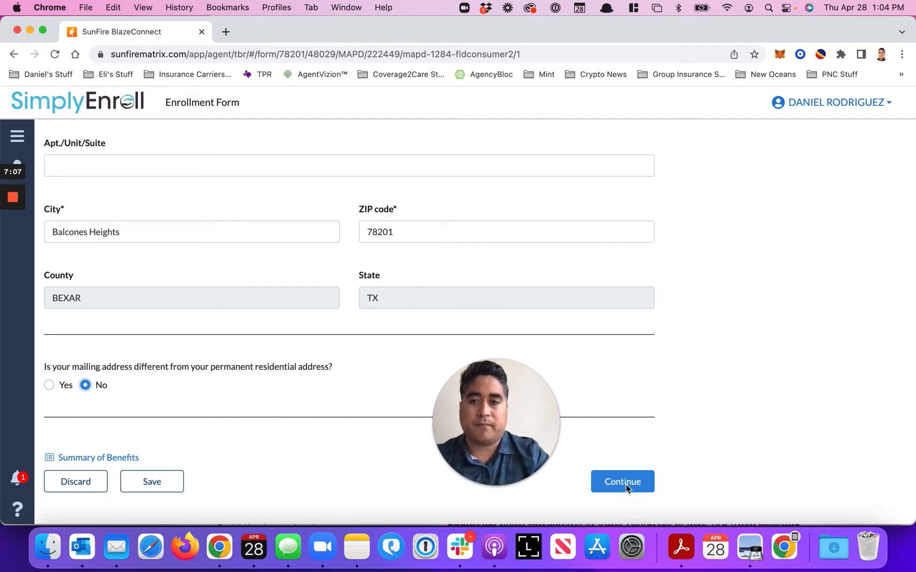
pyautogui.click(614, 485)
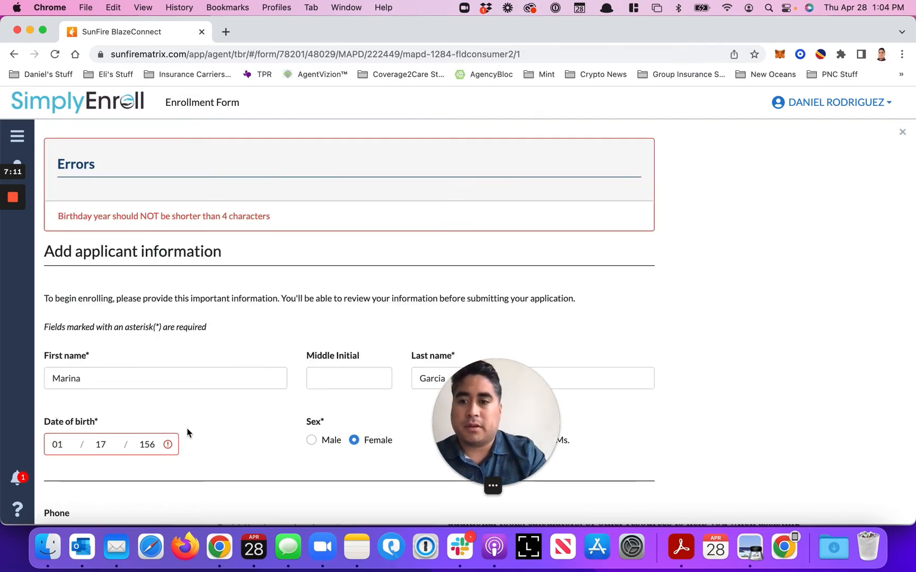
# Correct the applicant's birth year to four digits and continue to the Medicare information page
pyautogui.click(139, 444)
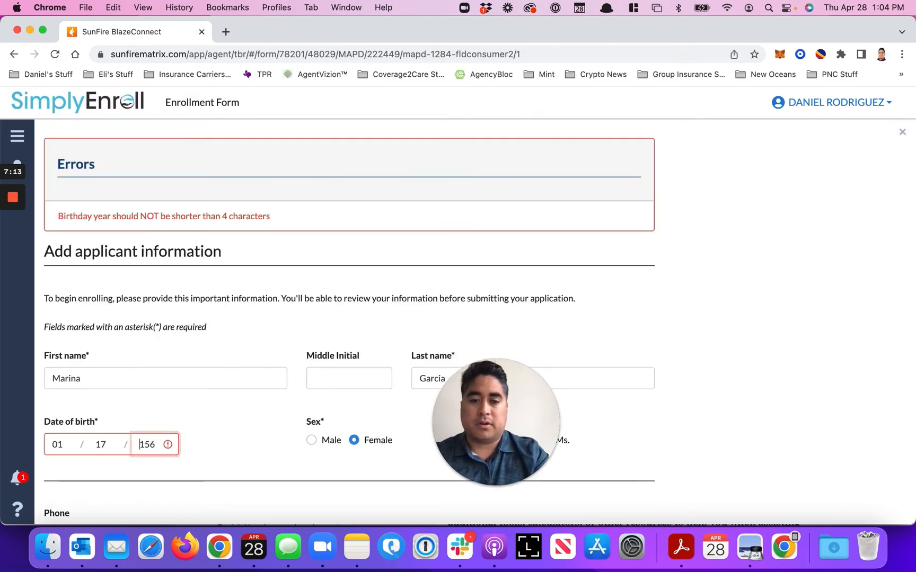
pyautogui.click(145, 444)
pyautogui.write('9')
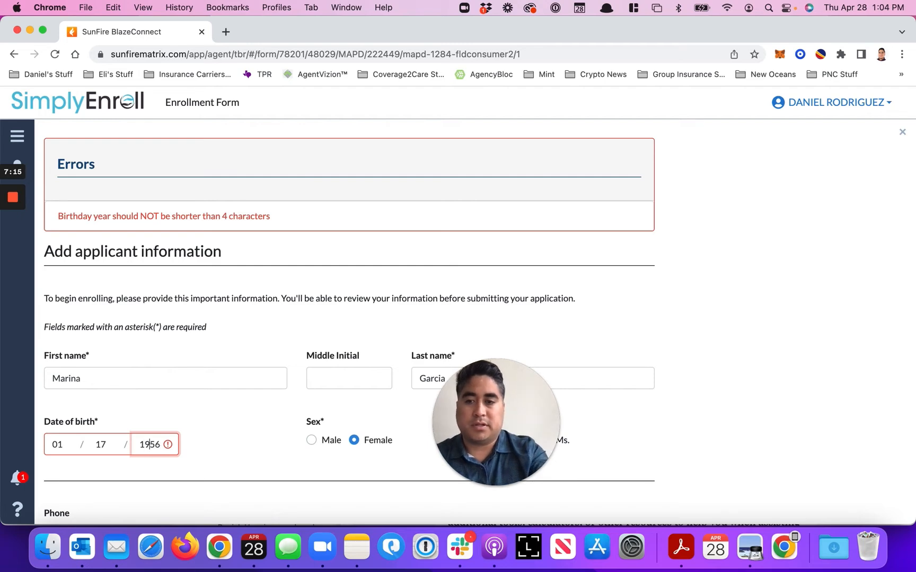
pyautogui.scroll(-15, 171, 463)
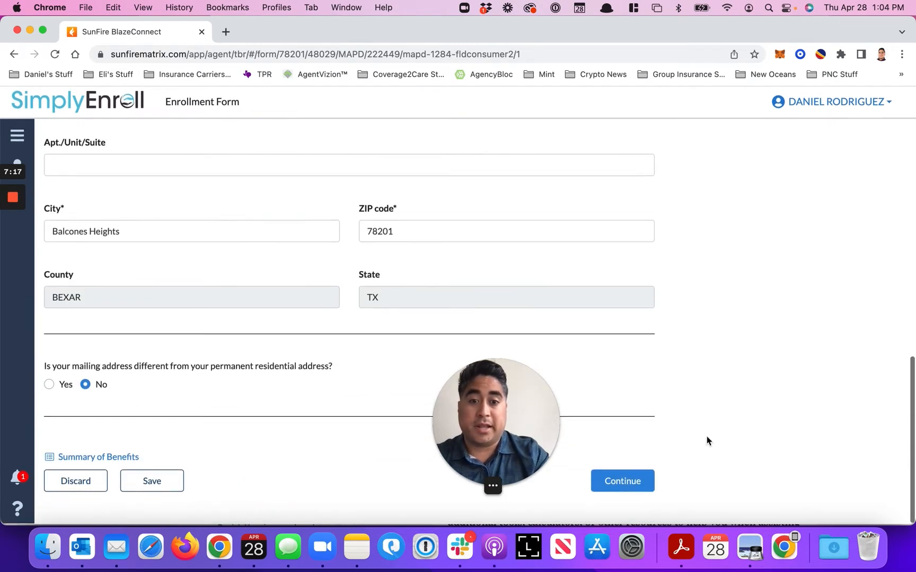
pyautogui.click(630, 481)
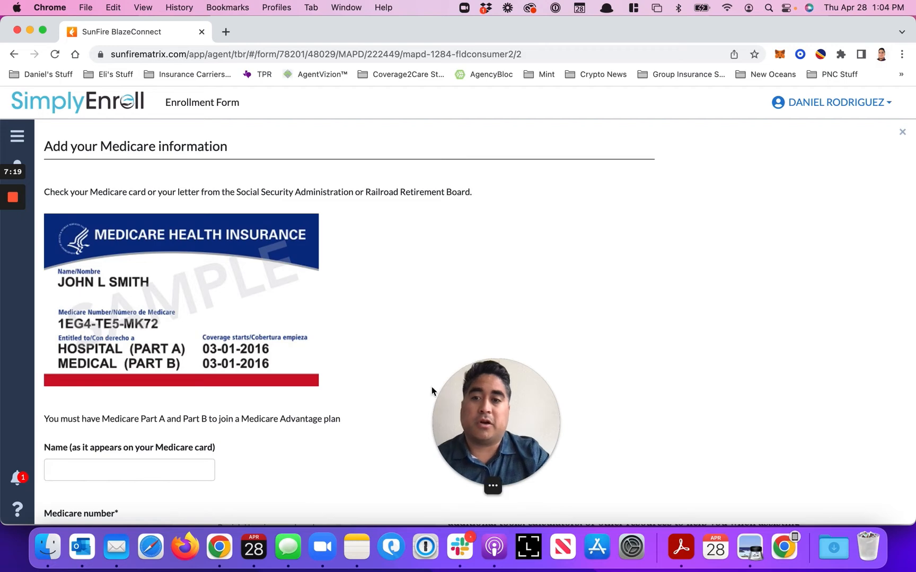
# Enter the applicant's full name as it appears on the Medicare card
pyautogui.scroll(-3, 227, 451)
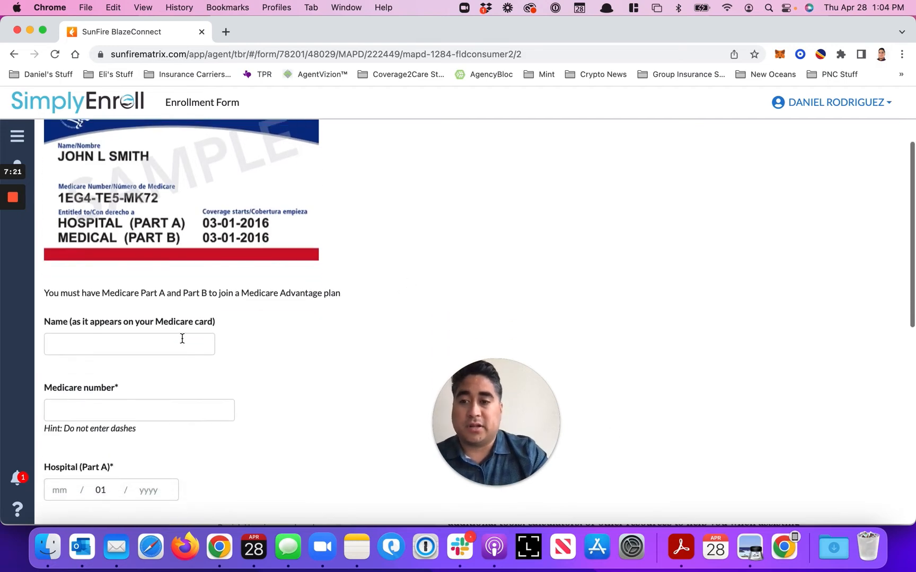
pyautogui.click(185, 348)
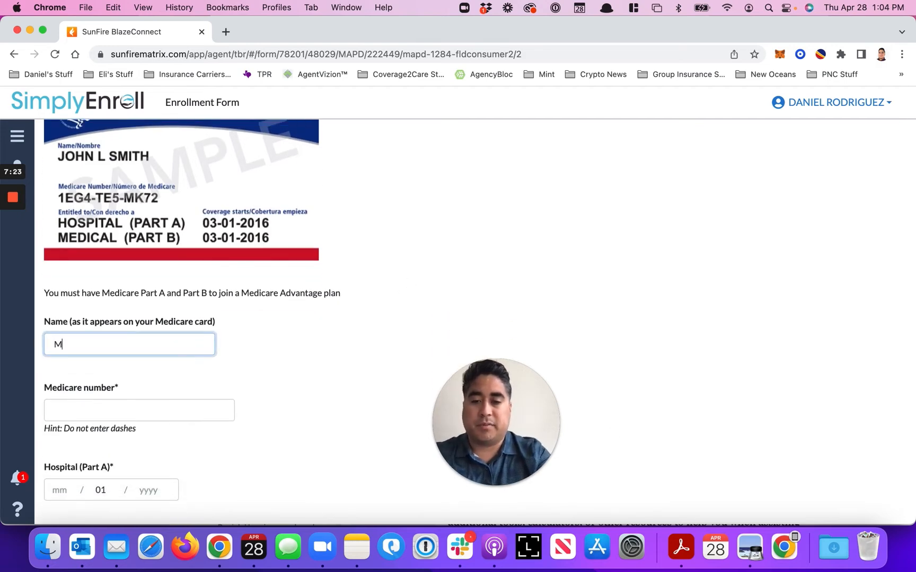
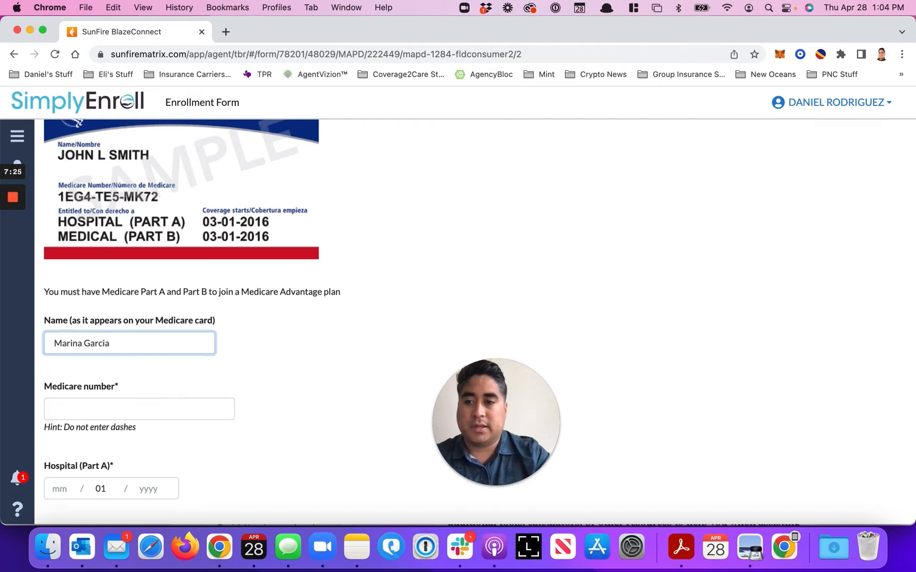
# Enter the applicant's Medicare number without dashes
pyautogui.scroll(-3, 64, 274)
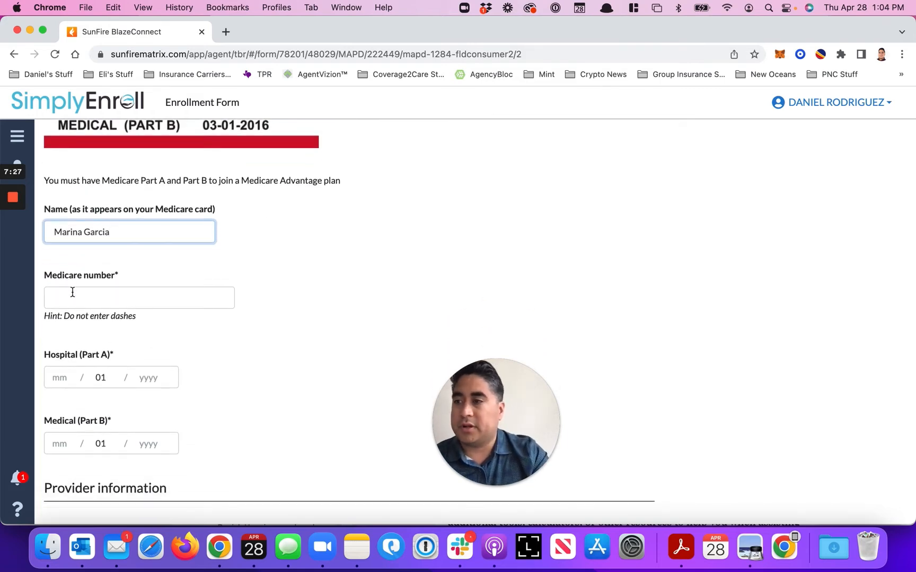
pyautogui.click(72, 292)
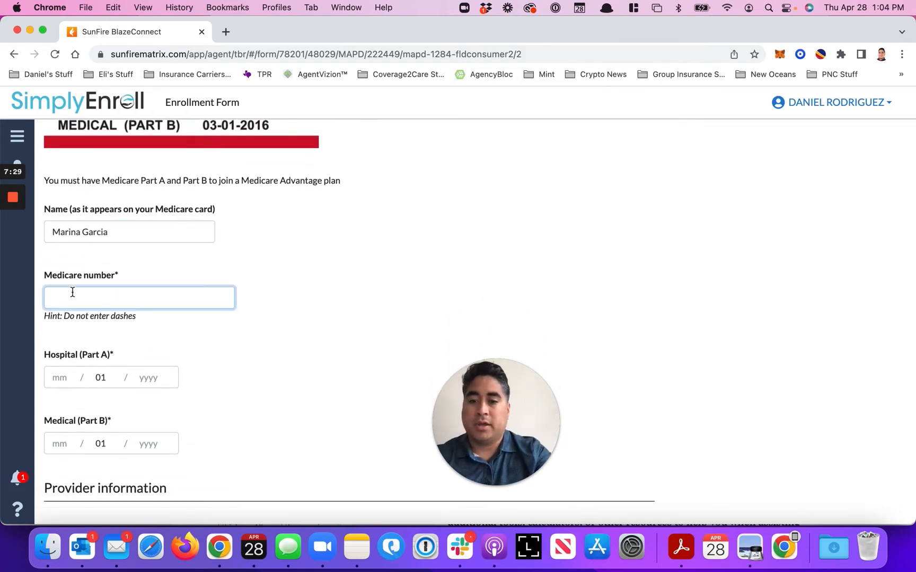
pyautogui.write('1E')
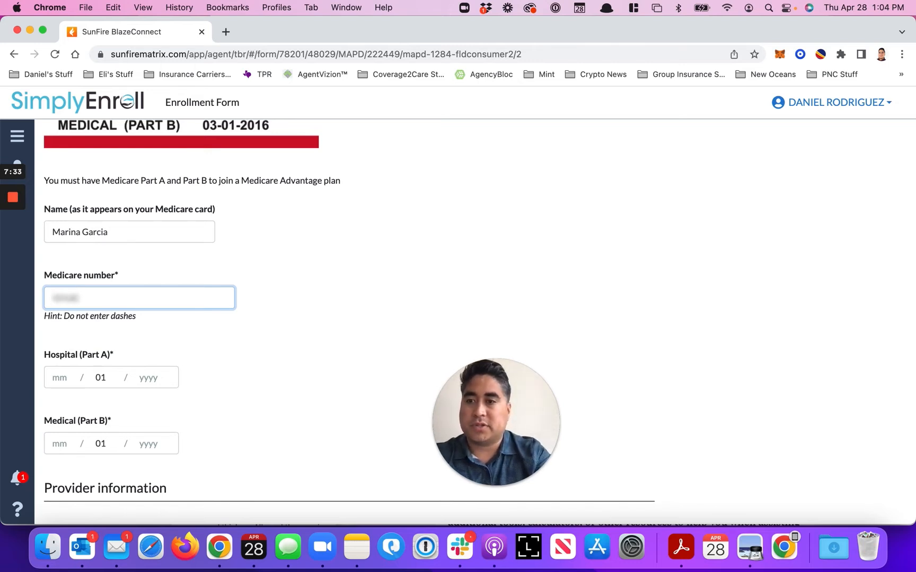
pyautogui.press('BackSpace')
pyautogui.press('BackSpace')
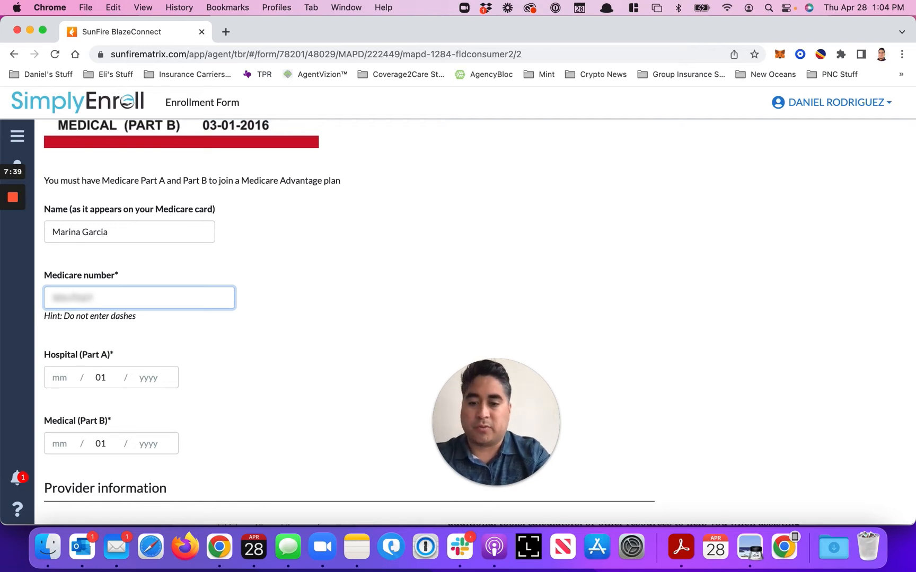
pyautogui.write('•••')
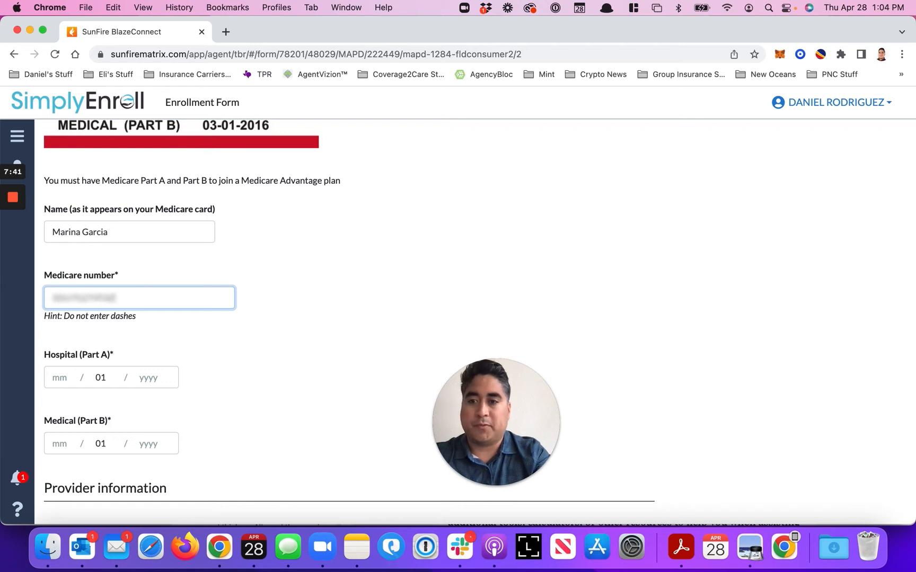
# Enter 06/01/2022 as the start date for both Hospital (Part A) and Medical (Part B)
pyautogui.click(58, 382)
pyautogui.write('0')
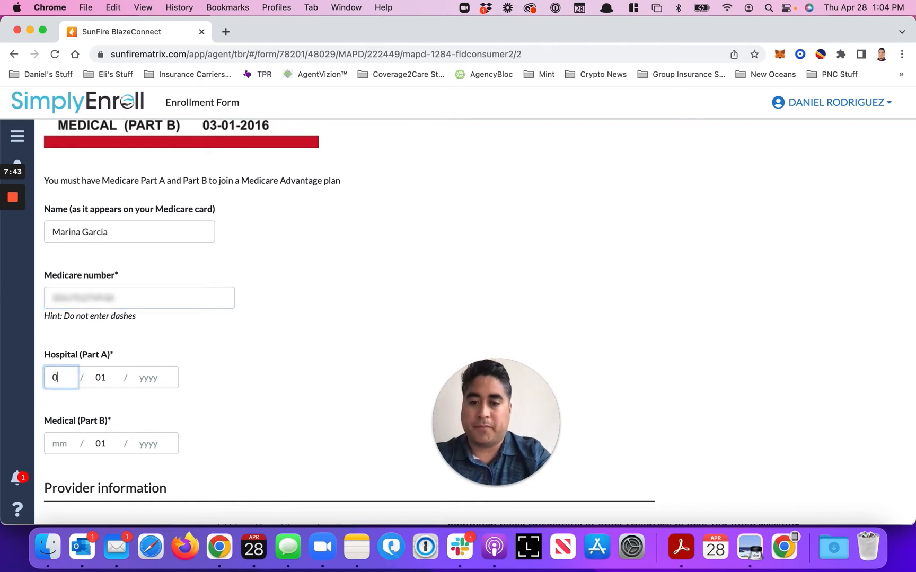
pyautogui.write('6')
pyautogui.write('20')
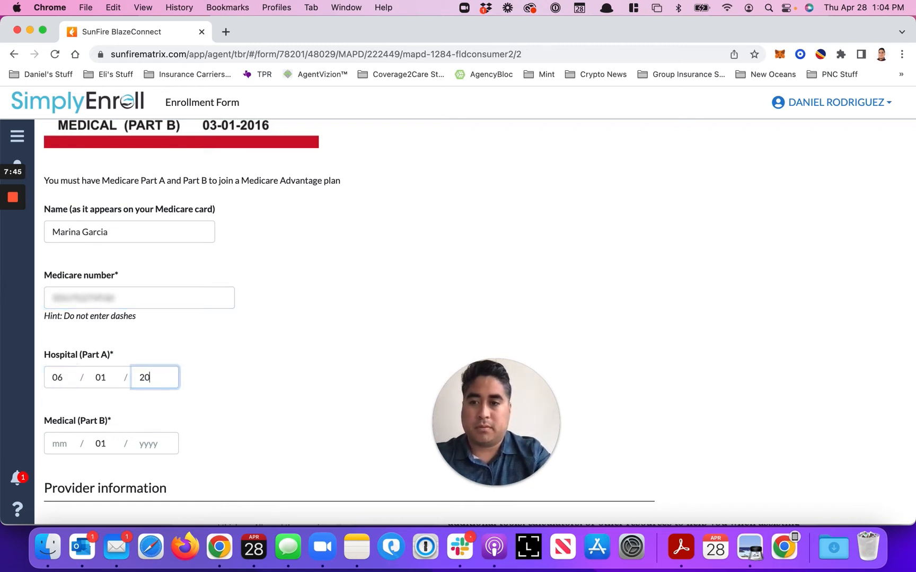
pyautogui.write('22')
pyautogui.click(56, 444)
pyautogui.write('0')
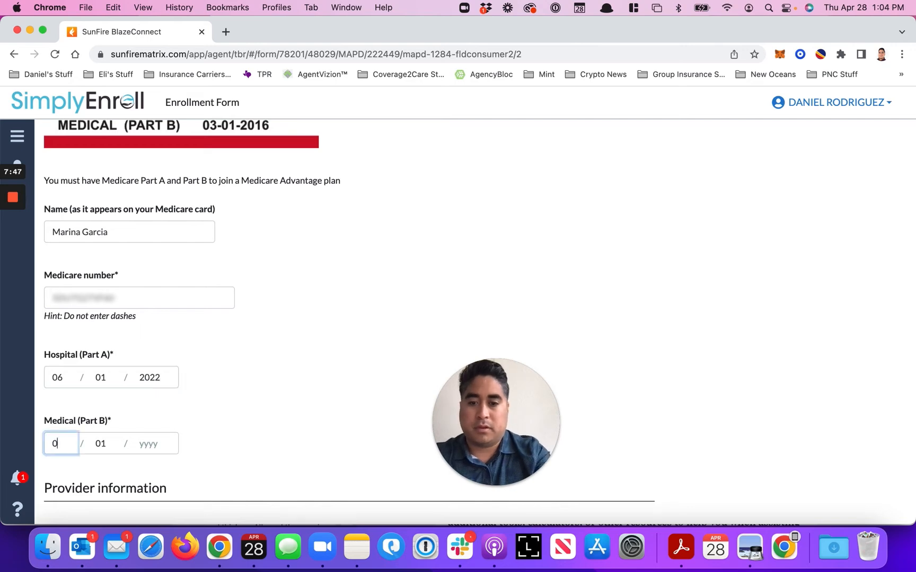
pyautogui.write('62022')
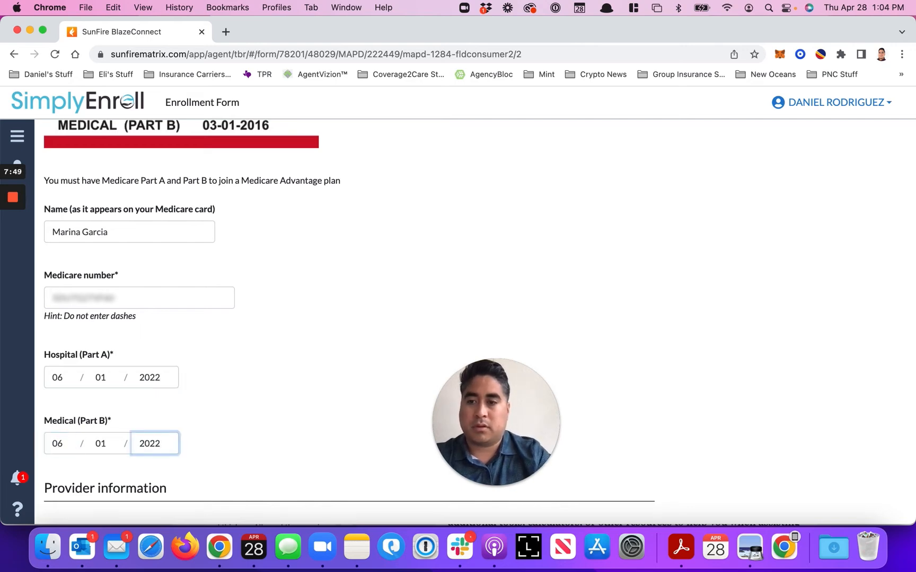
# Choose to specify a primary care physician and select an eligible listed doctor at Alamo Osteopathic Physicians and Surgeons
pyautogui.scroll(-10, 66, 332)
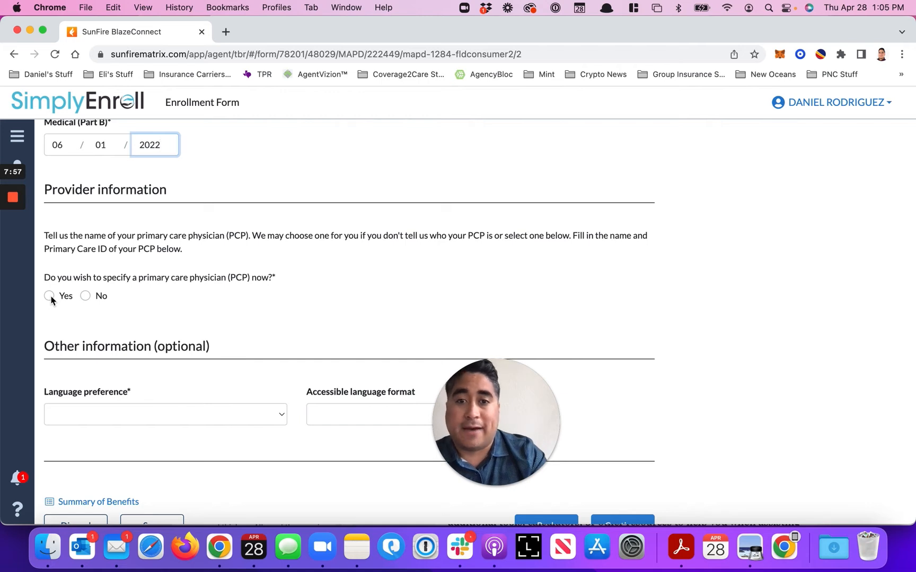
pyautogui.click(48, 296)
pyautogui.scroll(-2, 128, 351)
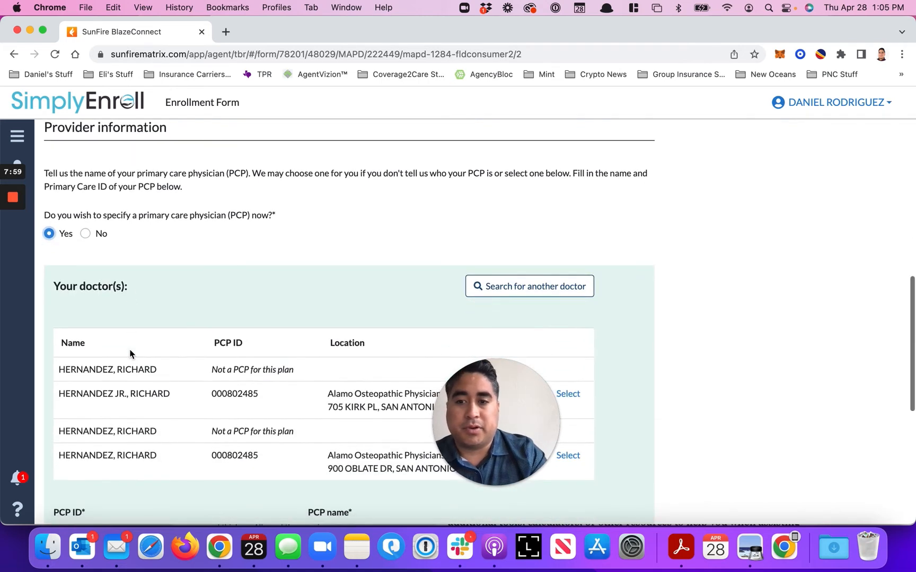
pyautogui.scroll(-1, 168, 389)
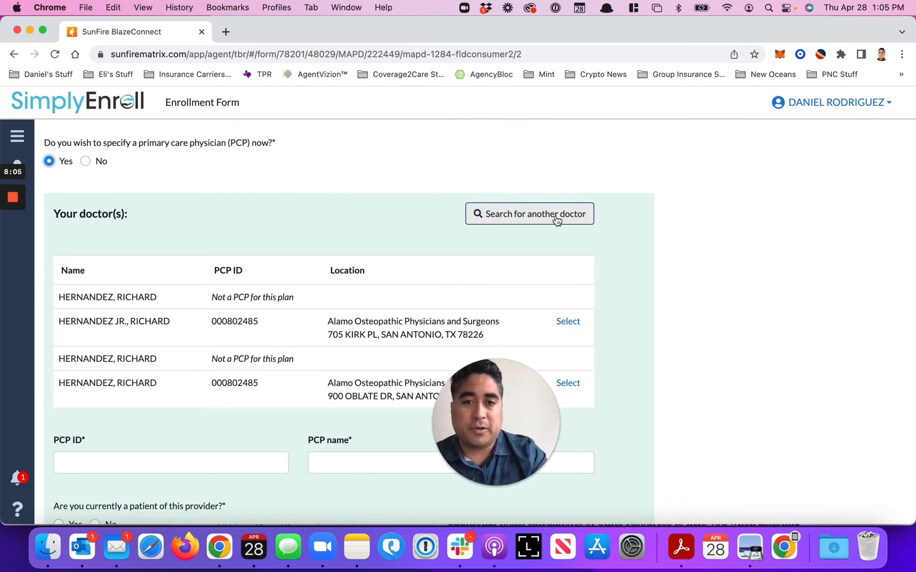
pyautogui.click(569, 324)
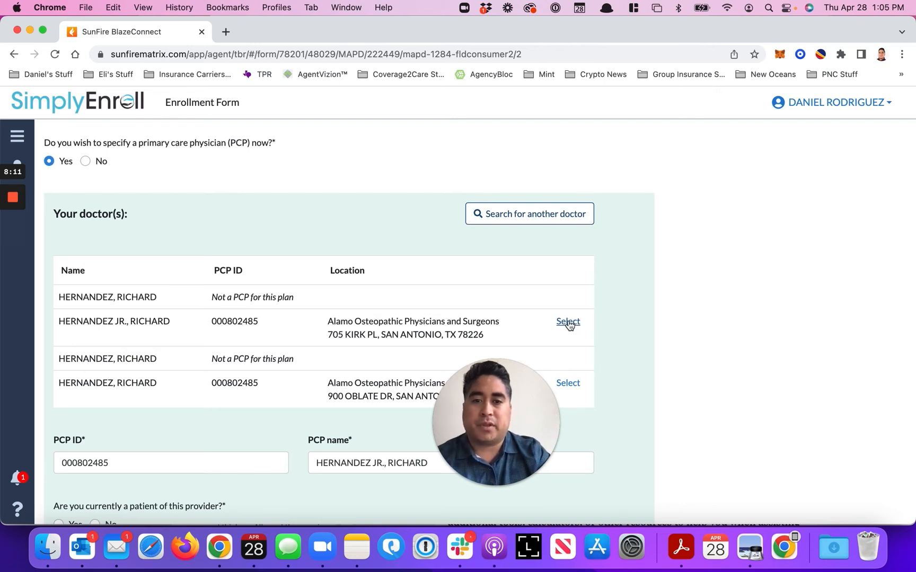
# Answer Yes to the applicant currently being a patient of the chosen provider
pyautogui.scroll(-1, 562, 320)
pyautogui.moveTo(18, 205)
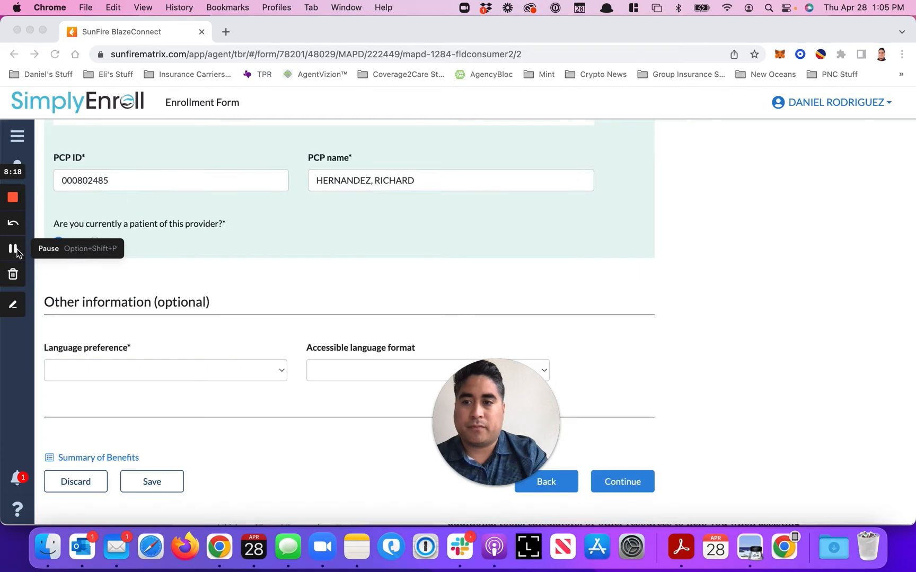
pyautogui.click(59, 242)
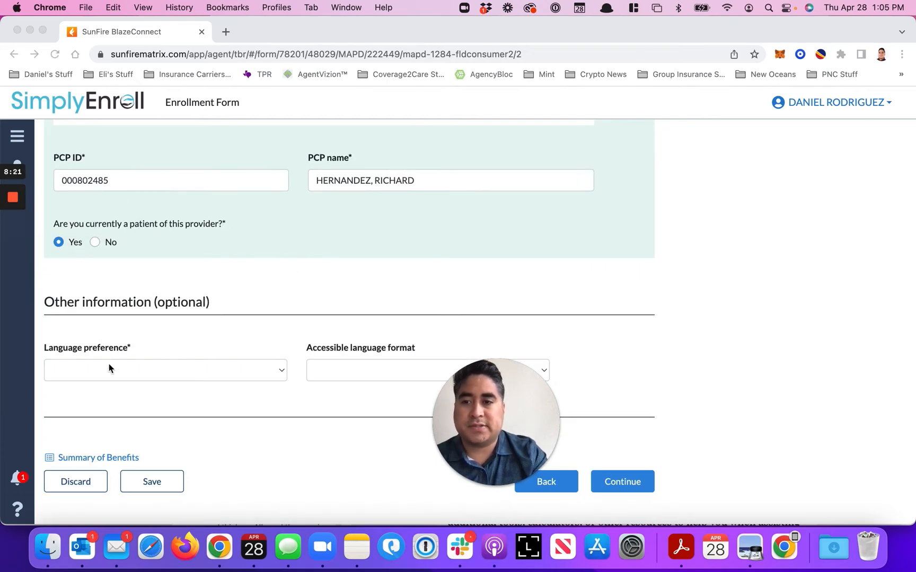
# Set the language preference to English, leave the accessible language format blank, and continue to the enrollment period eligibility page
pyautogui.click(139, 370)
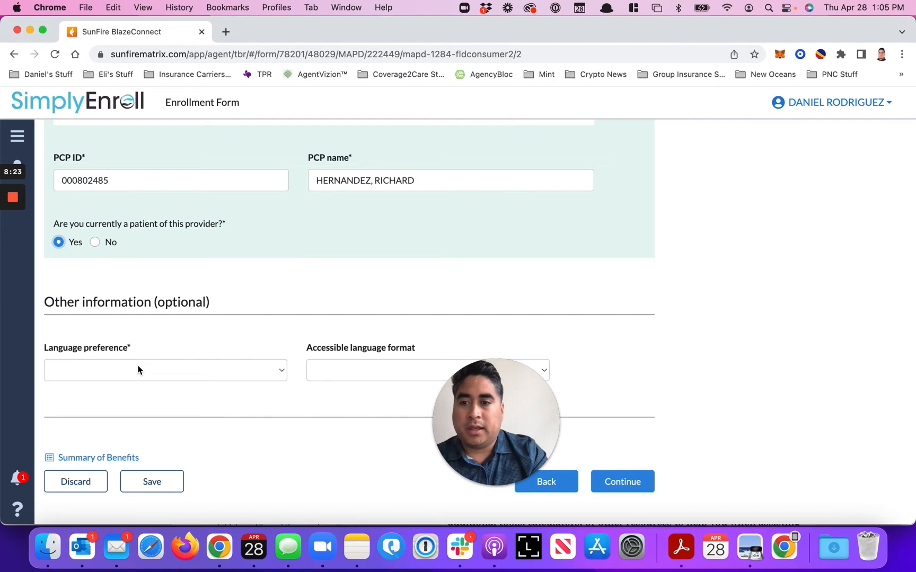
pyautogui.click(139, 369)
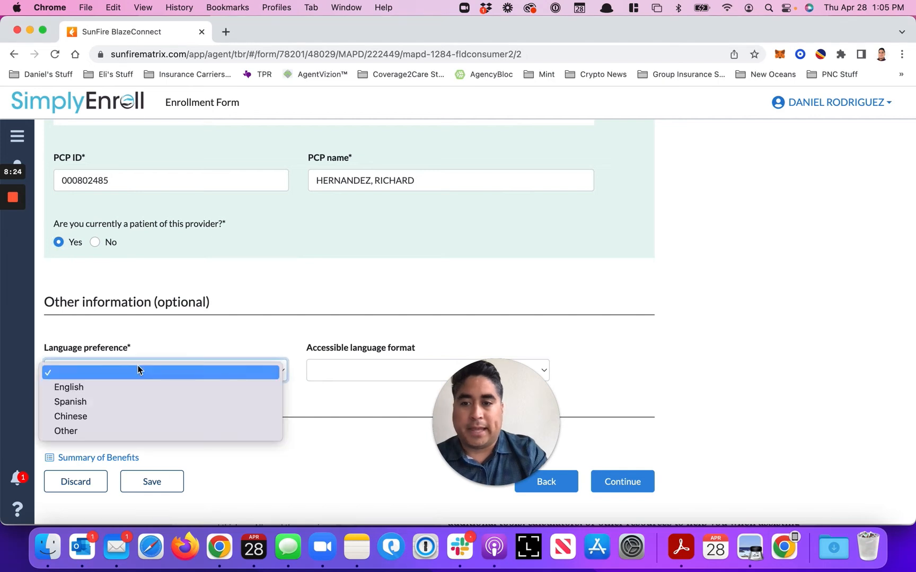
pyautogui.click(130, 392)
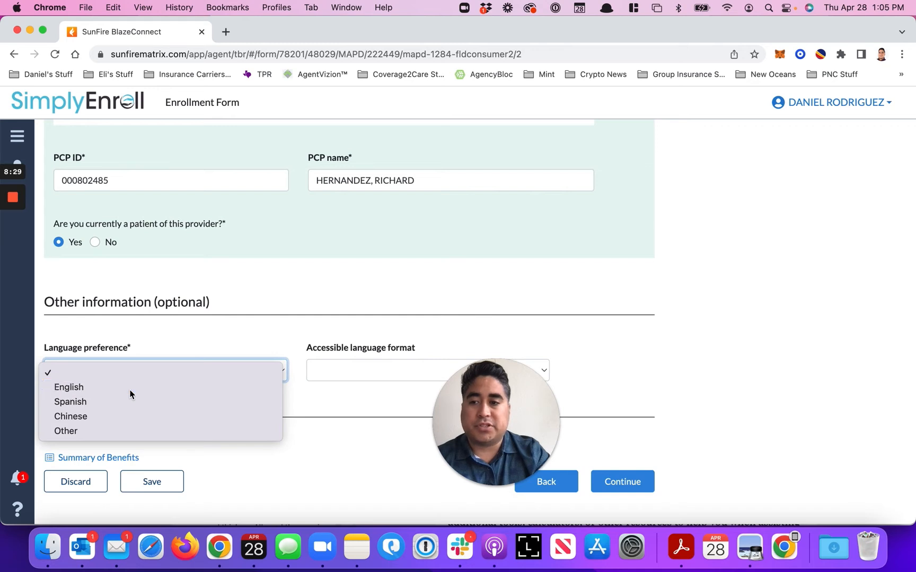
pyautogui.click(354, 373)
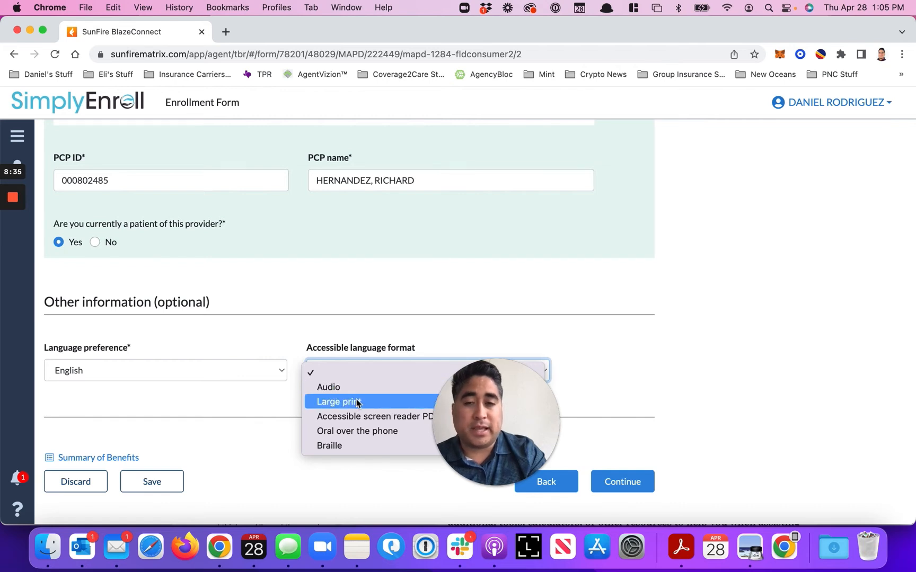
pyautogui.click(262, 420)
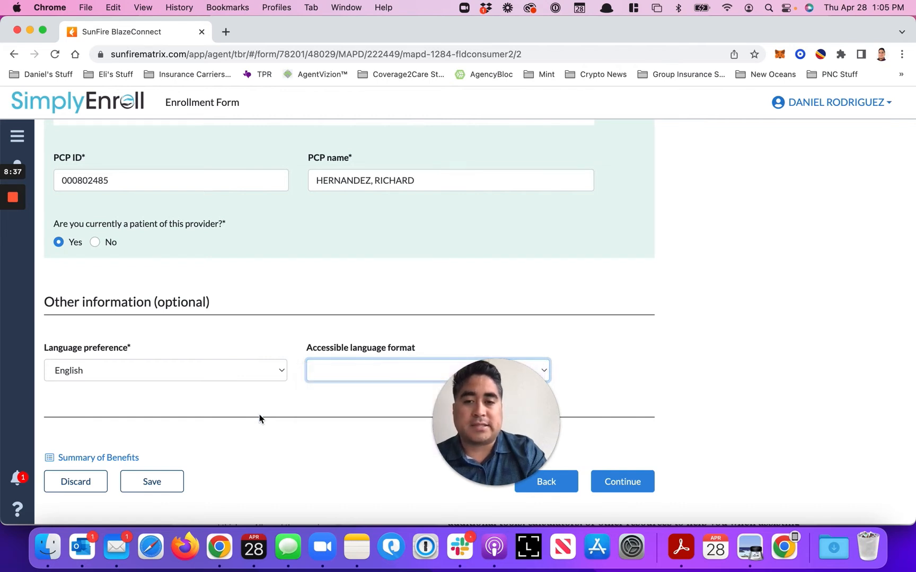
pyautogui.click(630, 485)
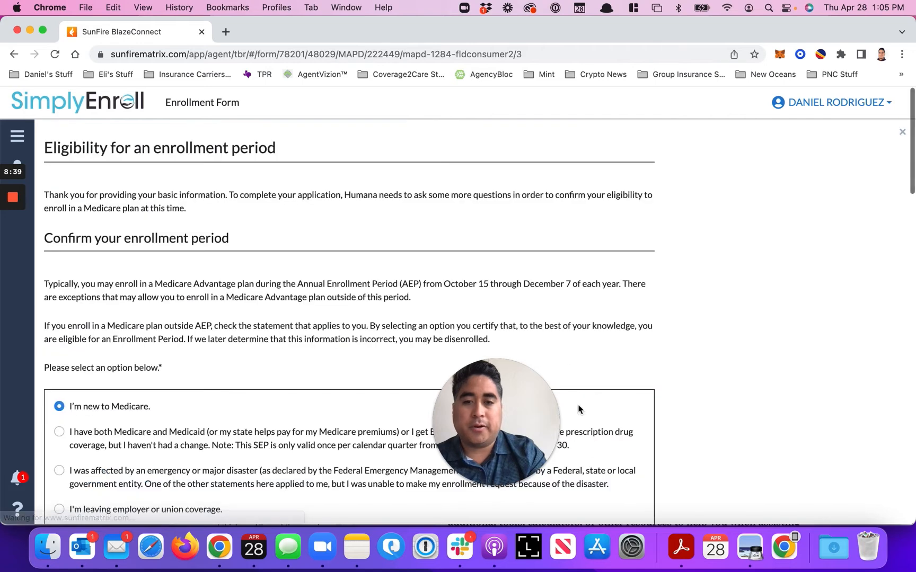
# Review the list of statements that can qualify the applicant for an enrollment period
pyautogui.scroll(-2, 300, 369)
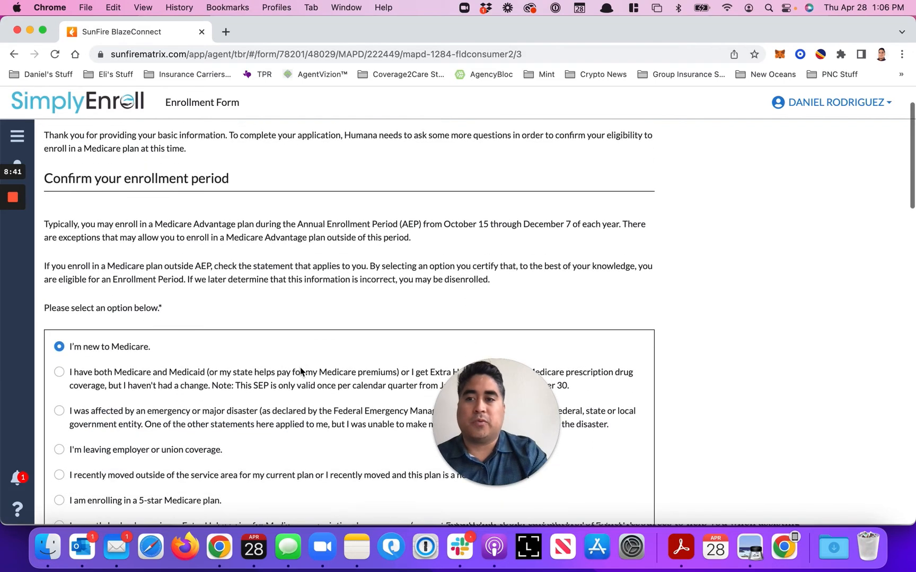
pyautogui.scroll(-3, 300, 369)
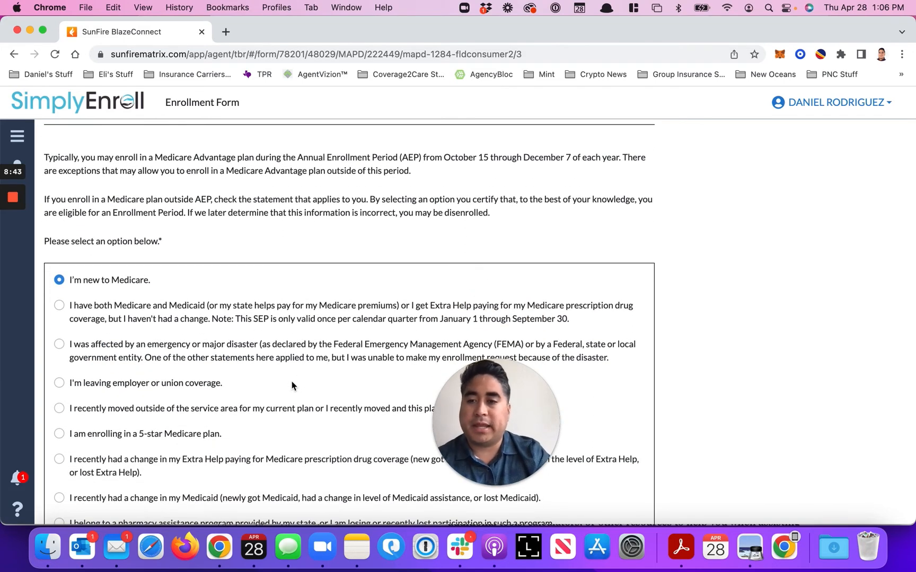
pyautogui.scroll(-4, 291, 382)
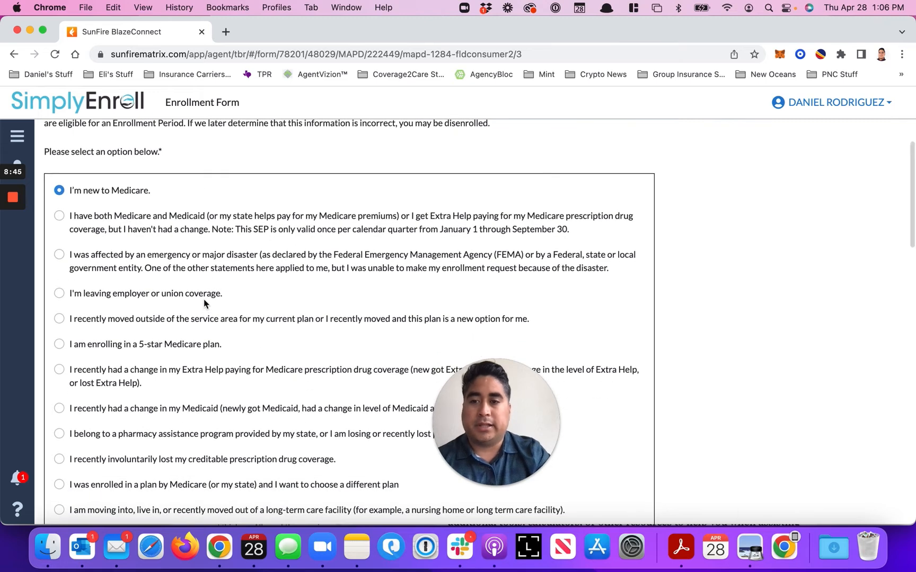
pyautogui.scroll(-1, 214, 299)
pyautogui.scroll(-2, 214, 299)
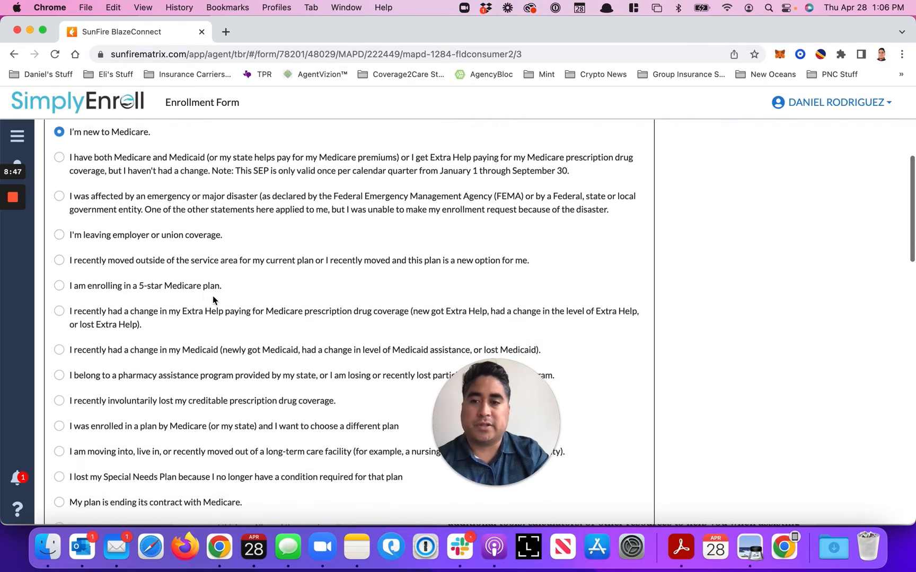
pyautogui.scroll(-3, 201, 388)
pyautogui.scroll(-10, 201, 389)
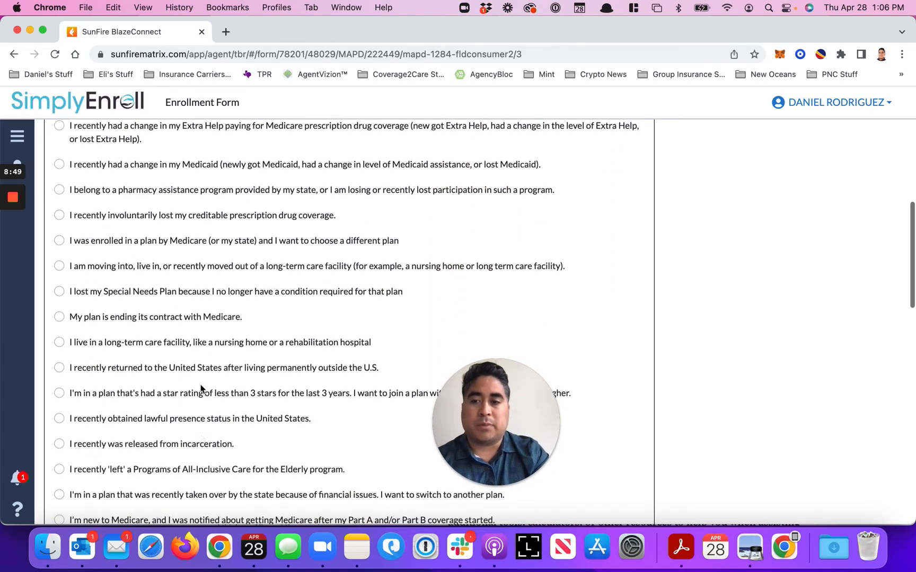
pyautogui.scroll(-1, 201, 389)
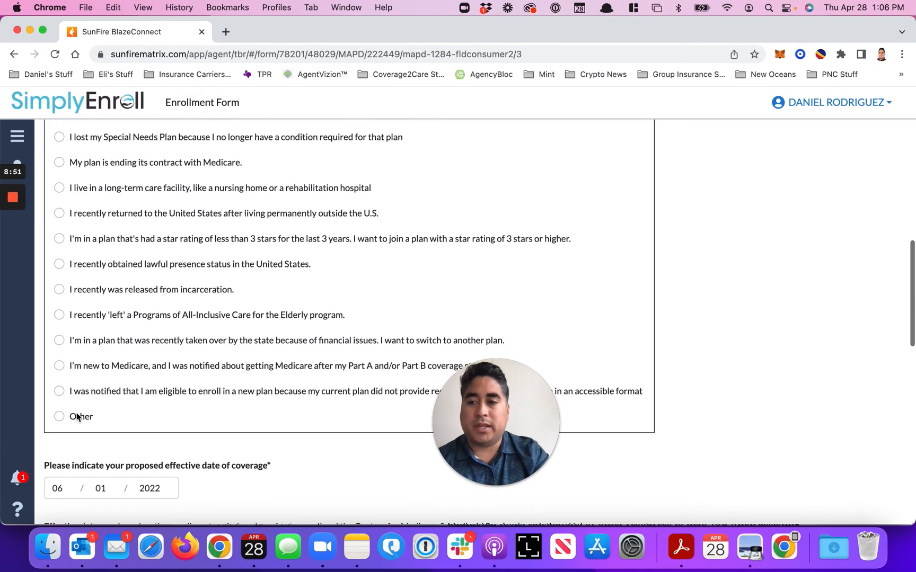
# Try Other as the enrollment period statement, and switch the selection back to "I'm new to Medicare."
pyautogui.click(56, 417)
pyautogui.click(89, 470)
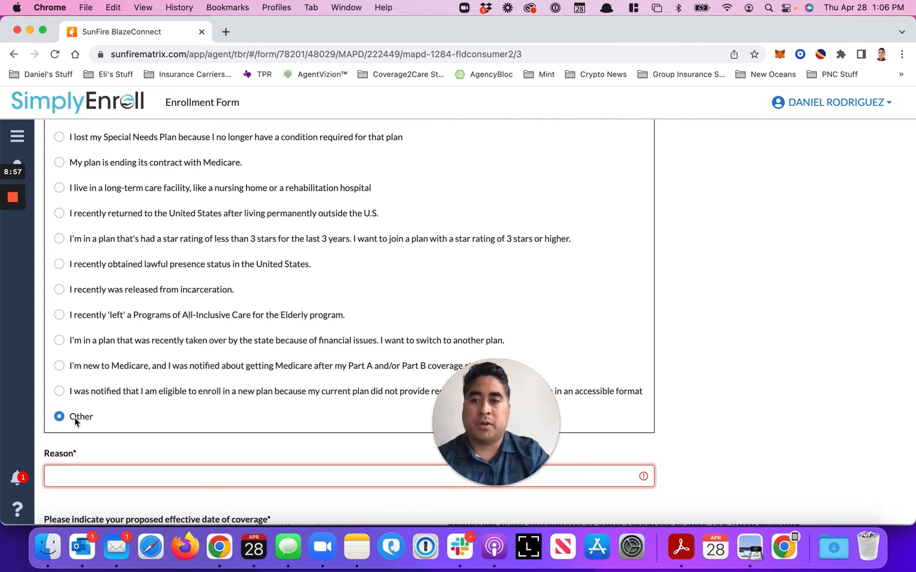
pyautogui.scroll(20, 111, 325)
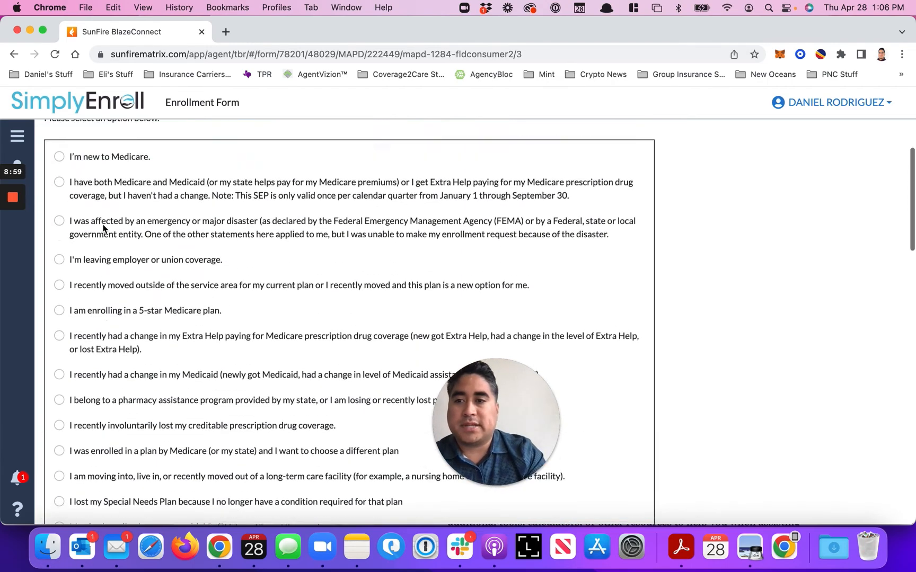
pyautogui.click(60, 259)
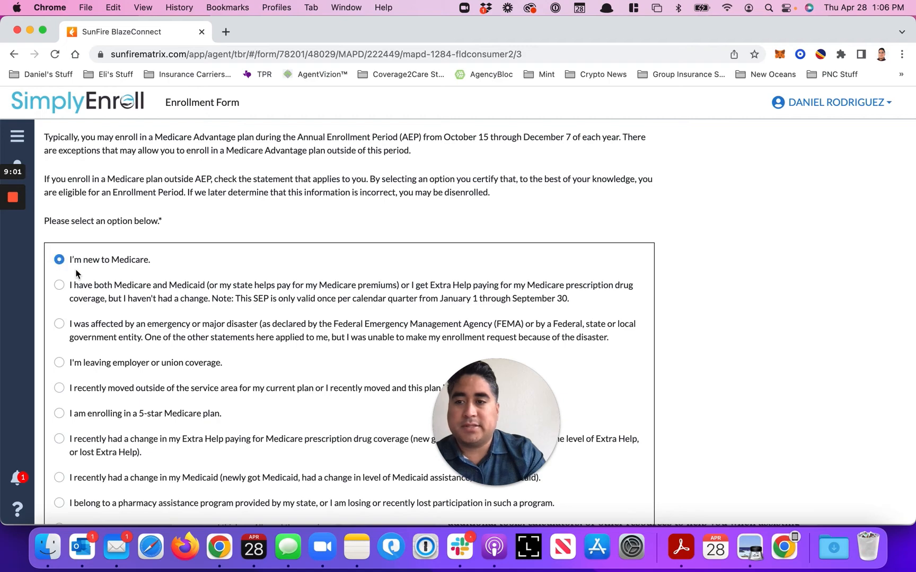
# Answer No to the additional questions on other drug coverage, working once enrolled, other medical insurance, and state Medicaid enrollment
pyautogui.scroll(-3, 113, 297)
pyautogui.scroll(-20, 113, 297)
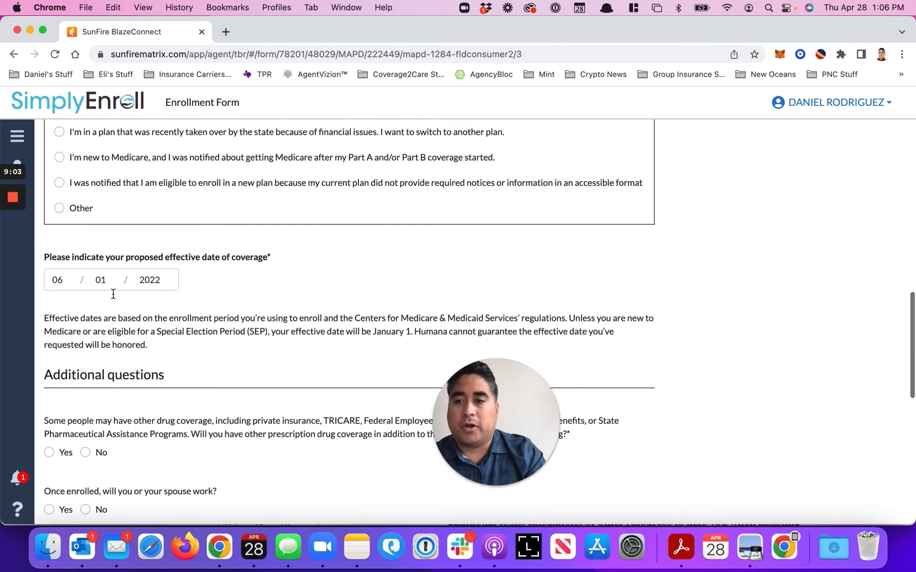
pyautogui.scroll(-1, 93, 269)
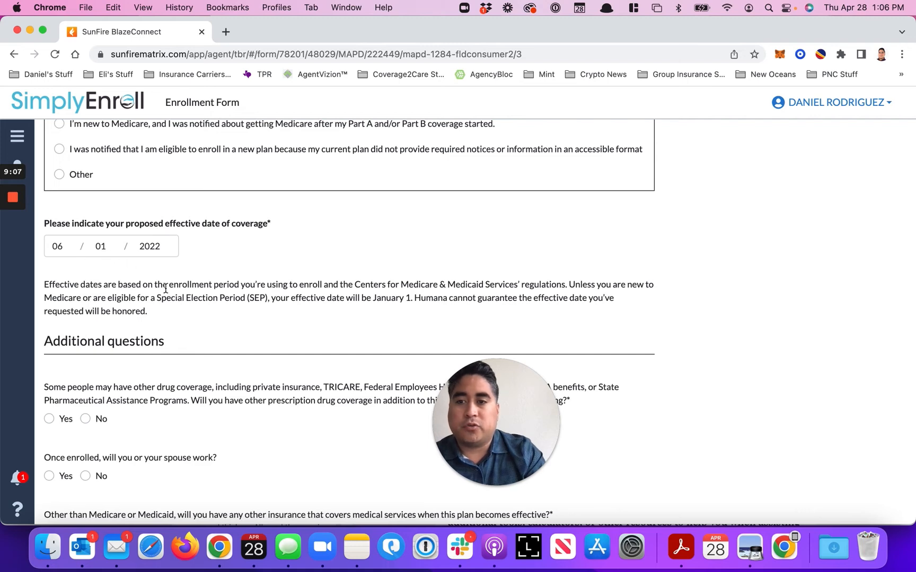
pyautogui.scroll(-5, 164, 310)
pyautogui.scroll(-2, 164, 311)
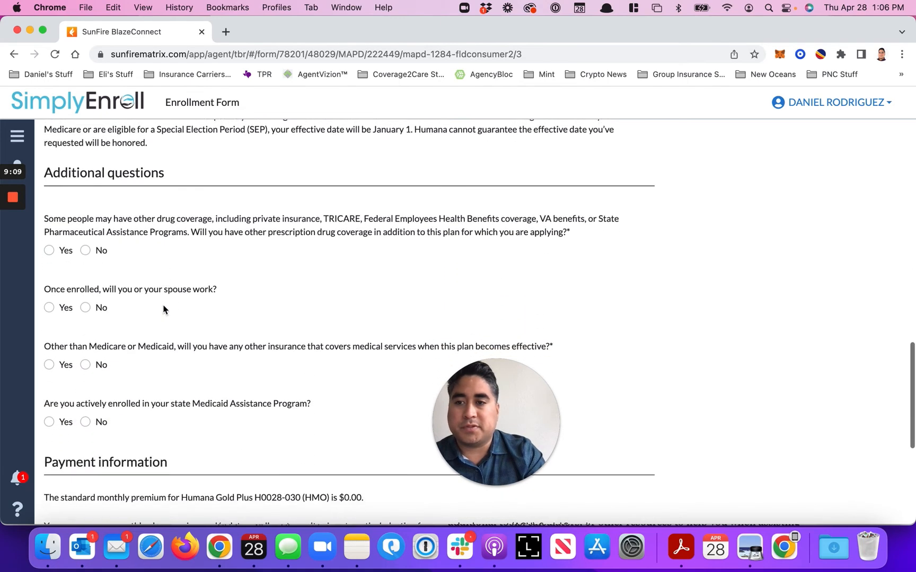
pyautogui.scroll(-2, 132, 283)
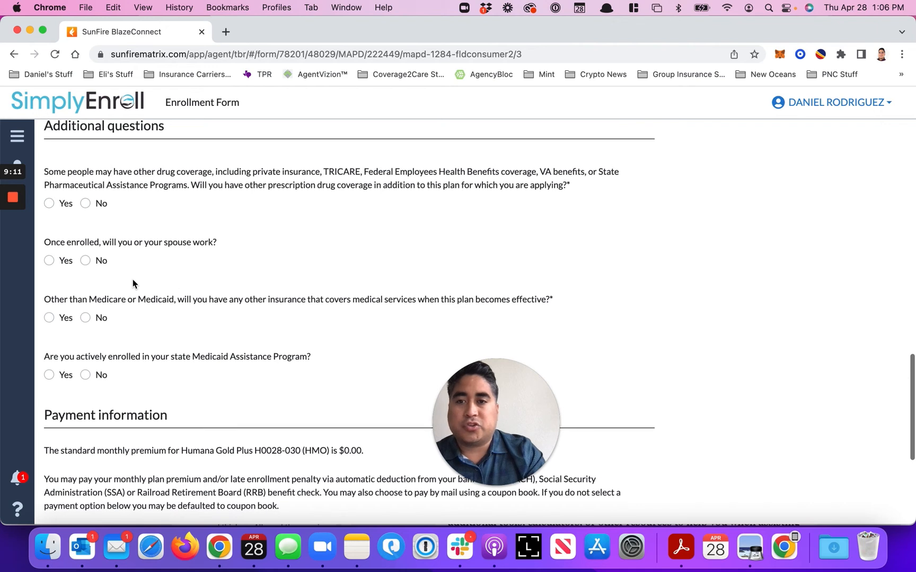
pyautogui.click(85, 203)
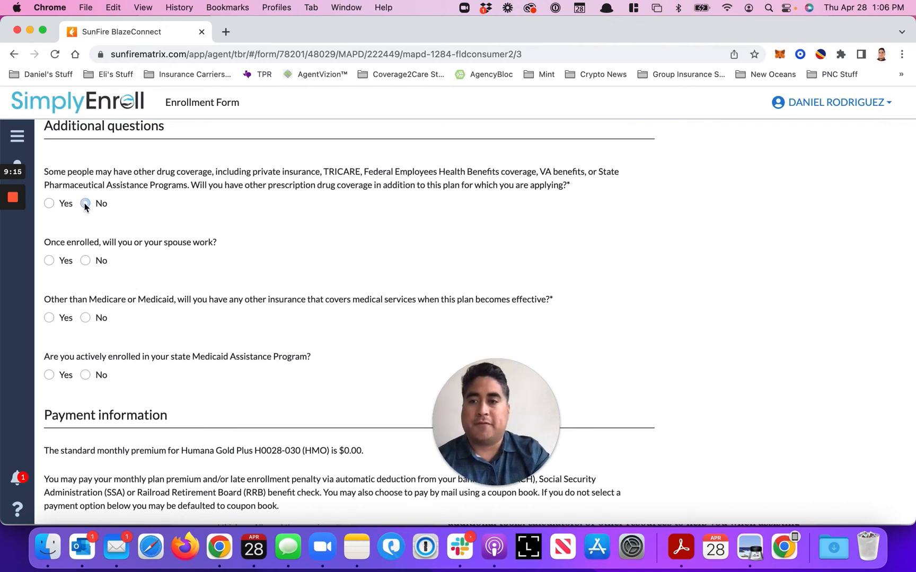
pyautogui.click(86, 261)
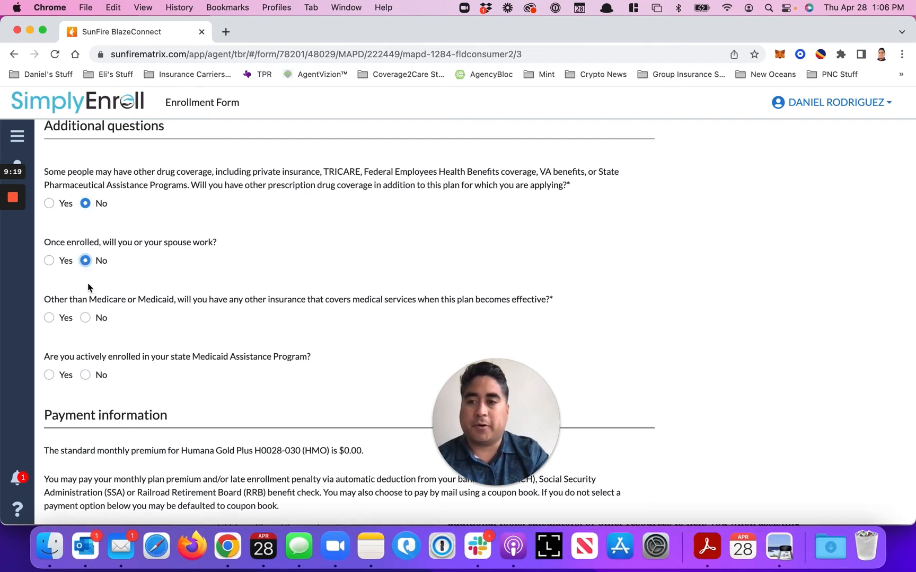
pyautogui.click(85, 317)
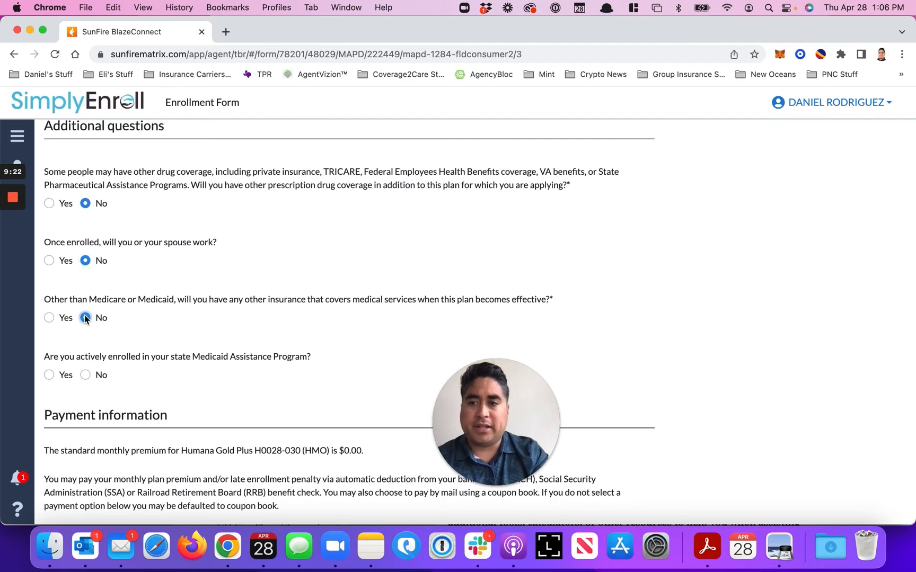
pyautogui.click(90, 374)
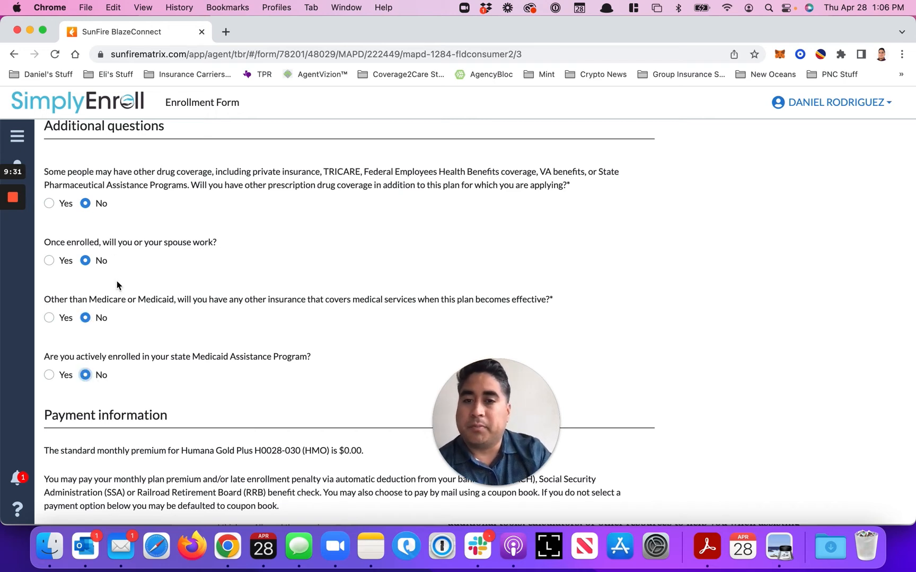
# Examine the standard monthly premium for Humana Gold Plus H0028-030 (HMO) in the payment information
pyautogui.scroll(-5, 117, 283)
pyautogui.scroll(-2, 117, 284)
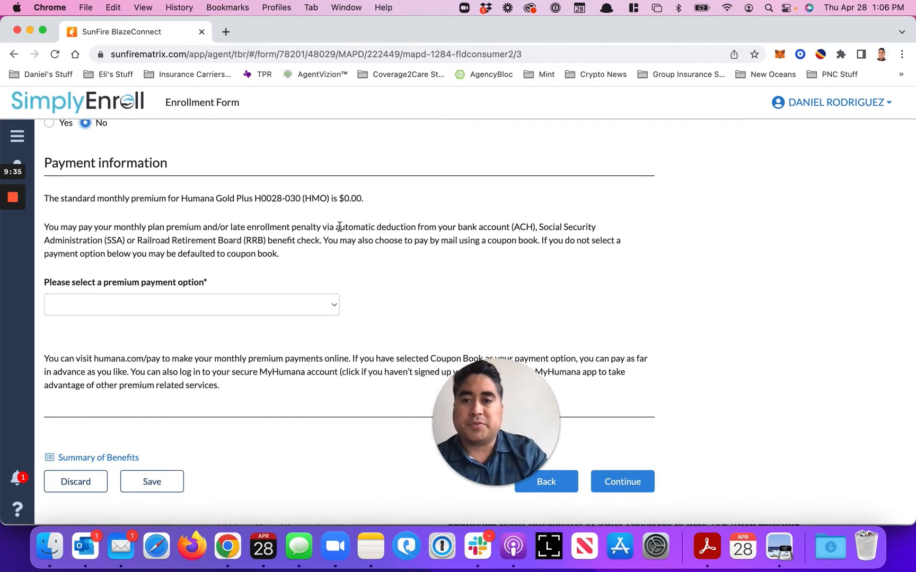
pyautogui.moveTo(364, 200); pyautogui.dragTo(263, 199)
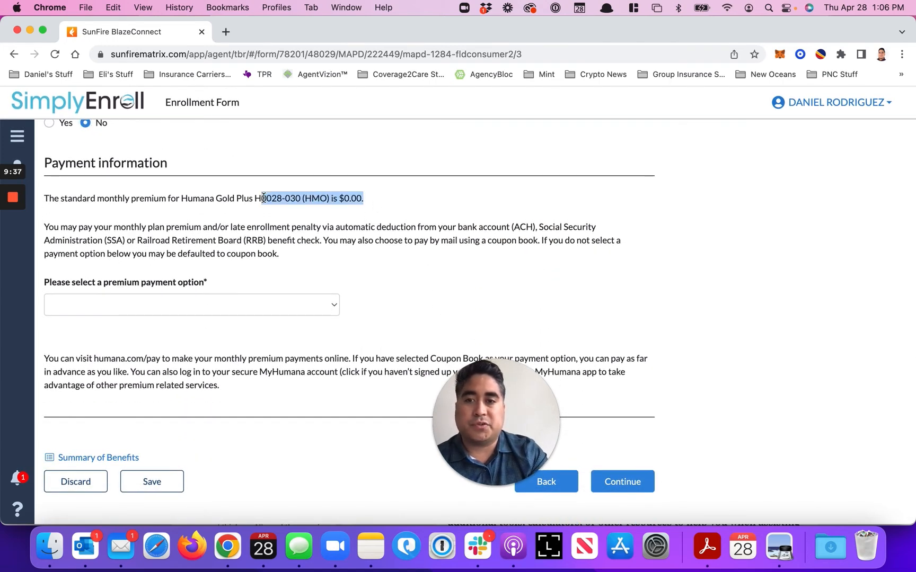
# Choose Coupon book as the premium payment option and continue to the application review
pyautogui.click(263, 307)
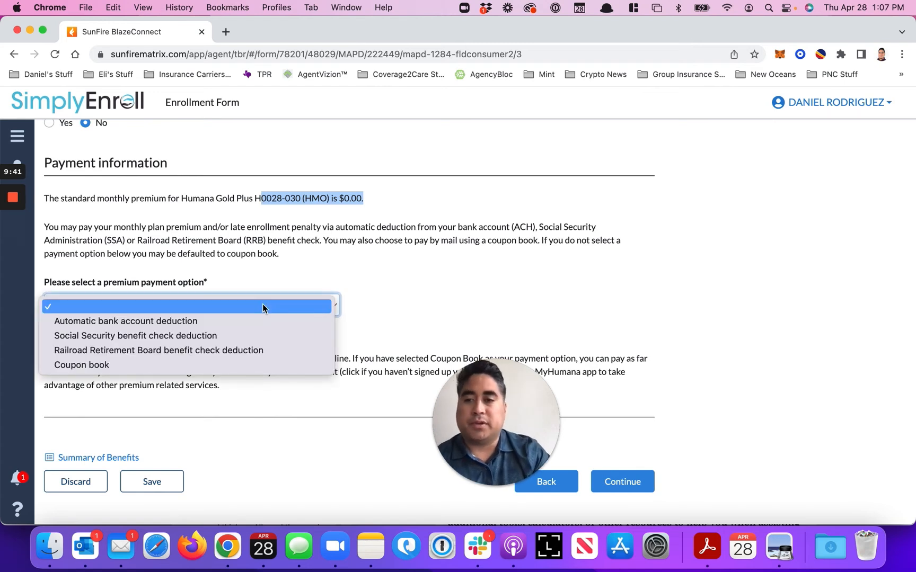
pyautogui.click(230, 366)
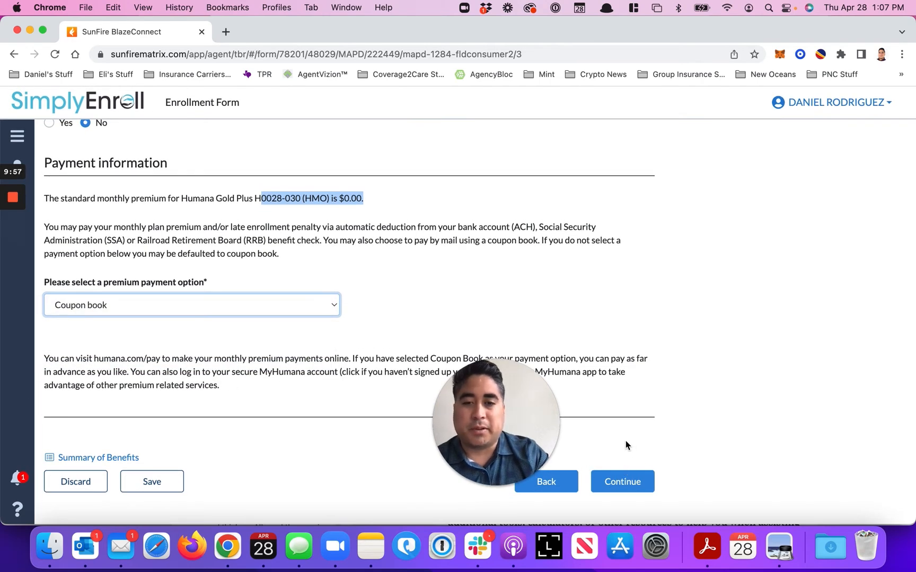
pyautogui.click(628, 484)
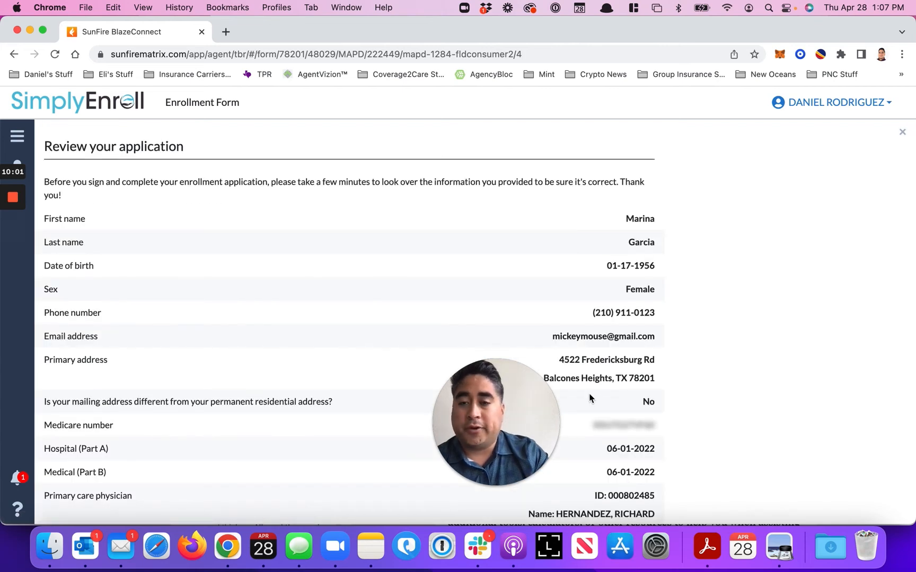
# Review the application answers and agreement disclosures, and acknowledge having read and understood them
pyautogui.scroll(-3, 589, 397)
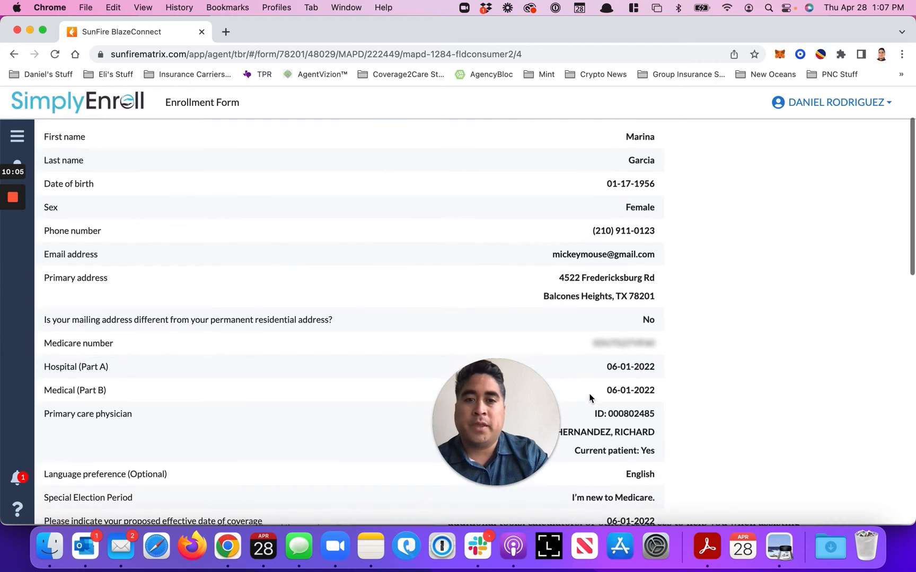
pyautogui.scroll(-2, 590, 397)
pyautogui.scroll(-10, 590, 394)
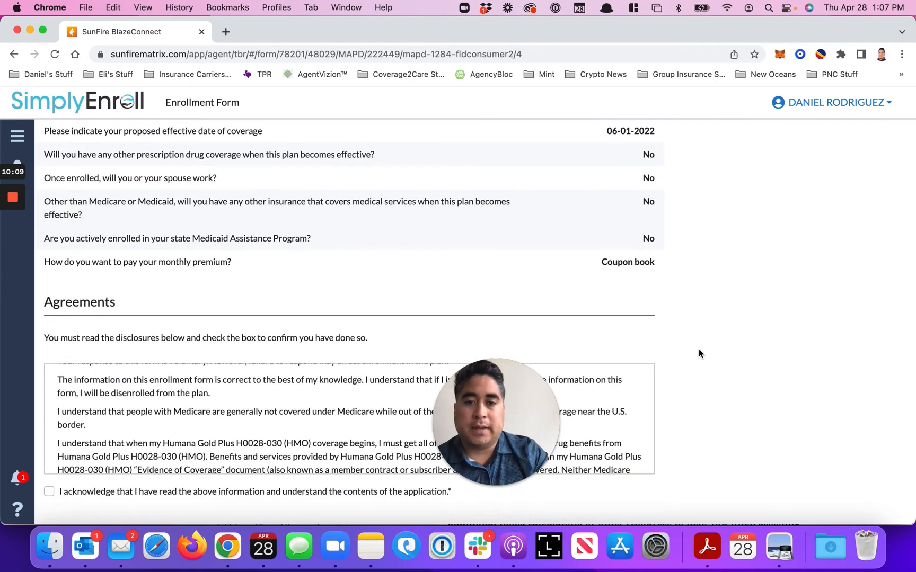
pyautogui.scroll(-5, 699, 348)
pyautogui.scroll(2, 521, 287)
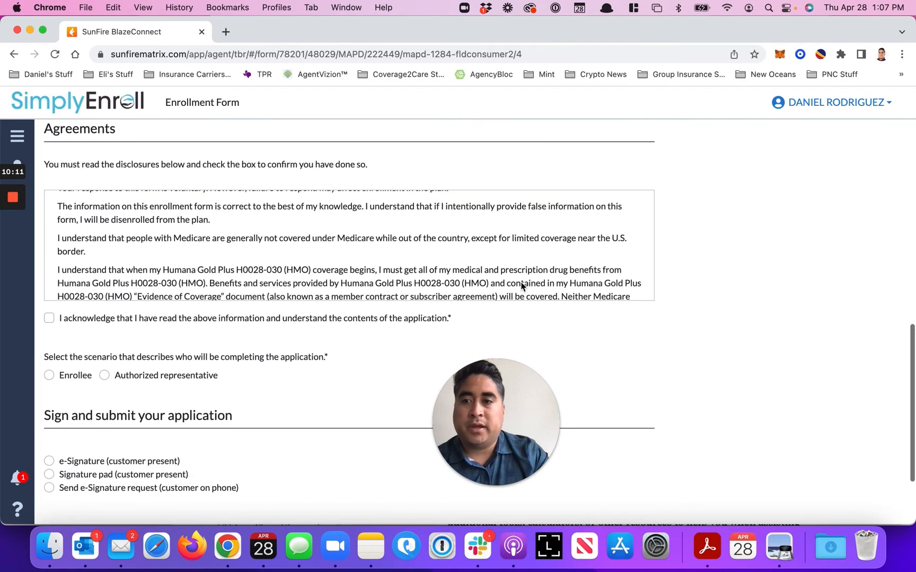
pyautogui.scroll(-2, 439, 223)
pyautogui.scroll(-5, 439, 223)
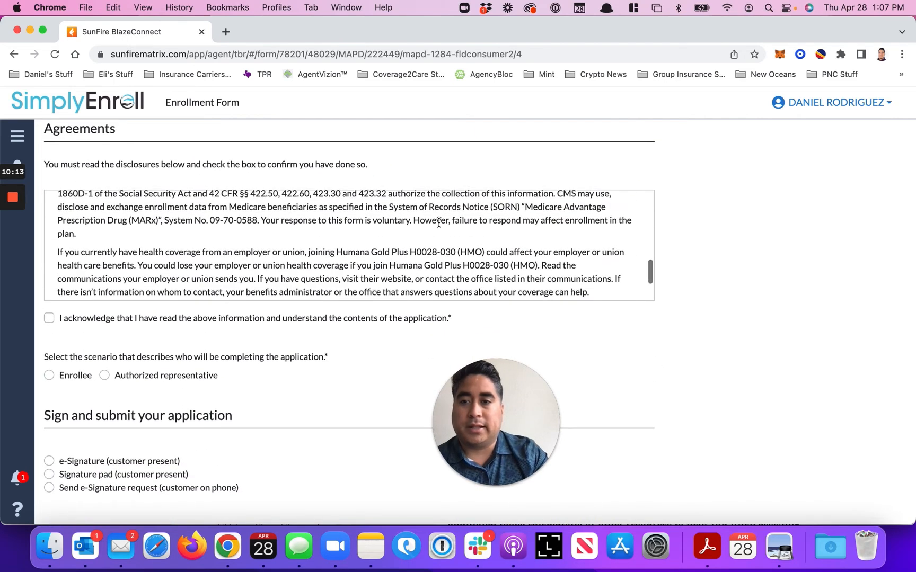
pyautogui.click(48, 319)
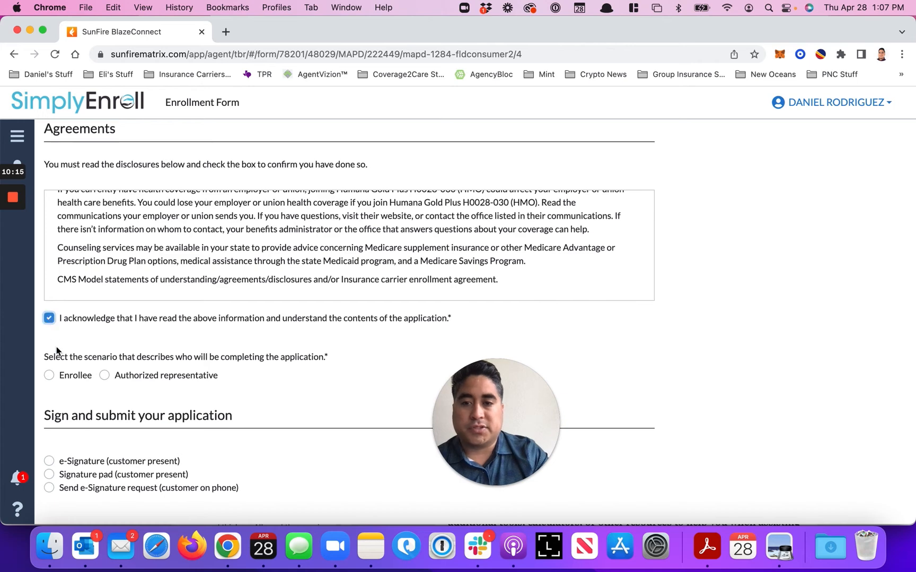
# Try Authorized representative as the person completing the application, and settle on Enrollee
pyautogui.click(48, 375)
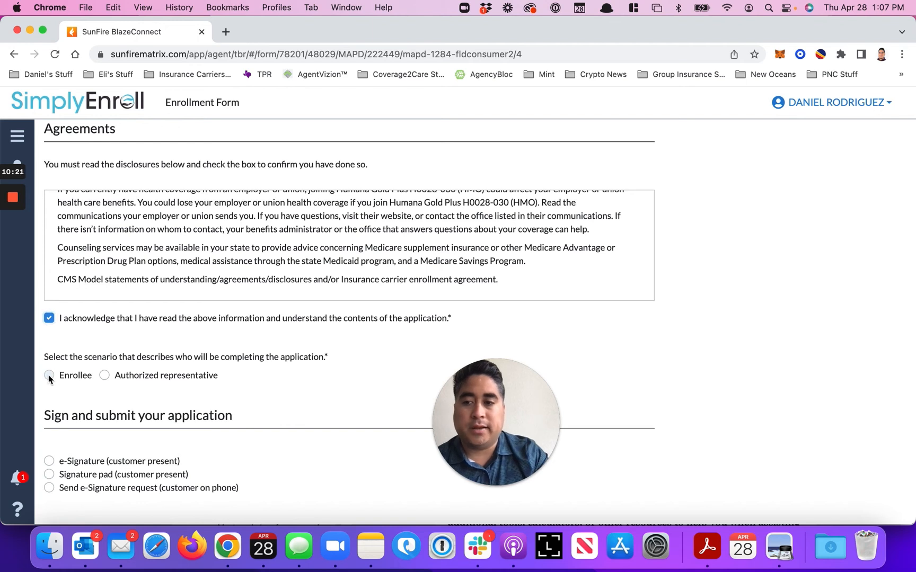
pyautogui.click(105, 375)
pyautogui.scroll(-5, 106, 378)
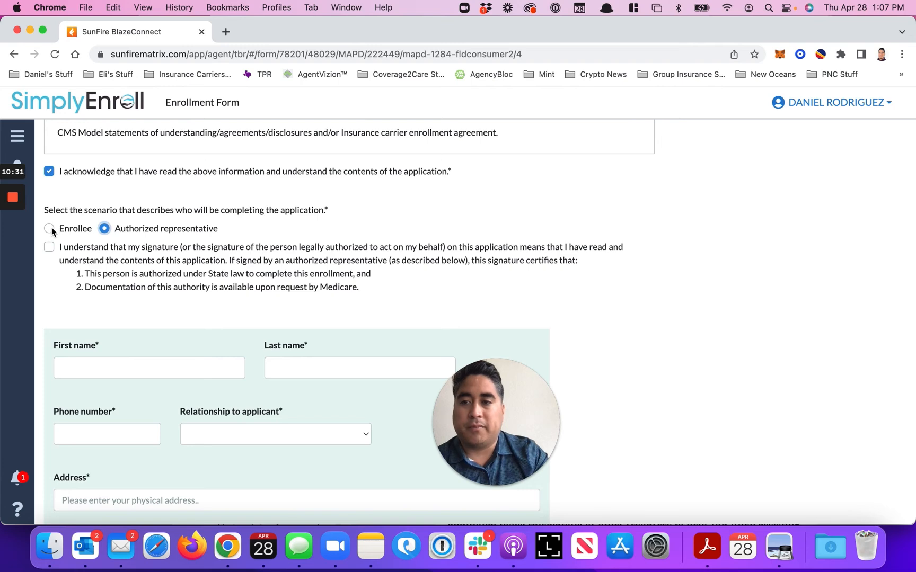
pyautogui.click(50, 229)
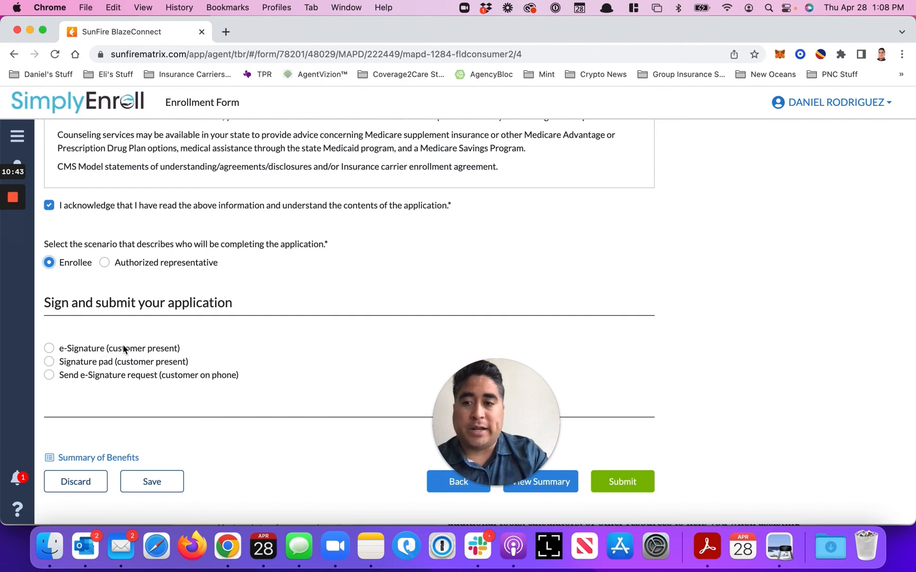
# Try the e-Signature, Signature pad, and Send e-Signature request options in turn to compare the signing methods
pyautogui.moveTo(135, 349); pyautogui.dragTo(88, 348)
pyautogui.click(50, 346)
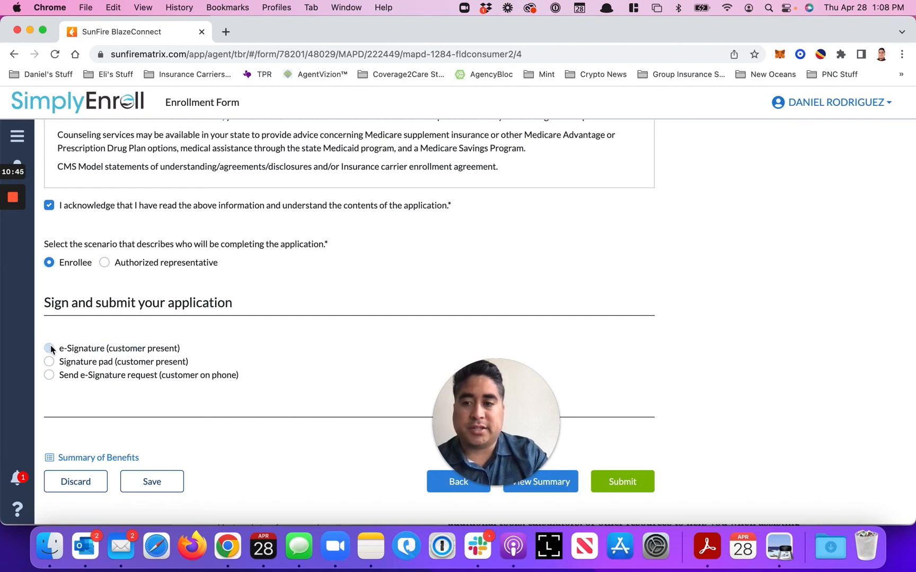
pyautogui.click(79, 453)
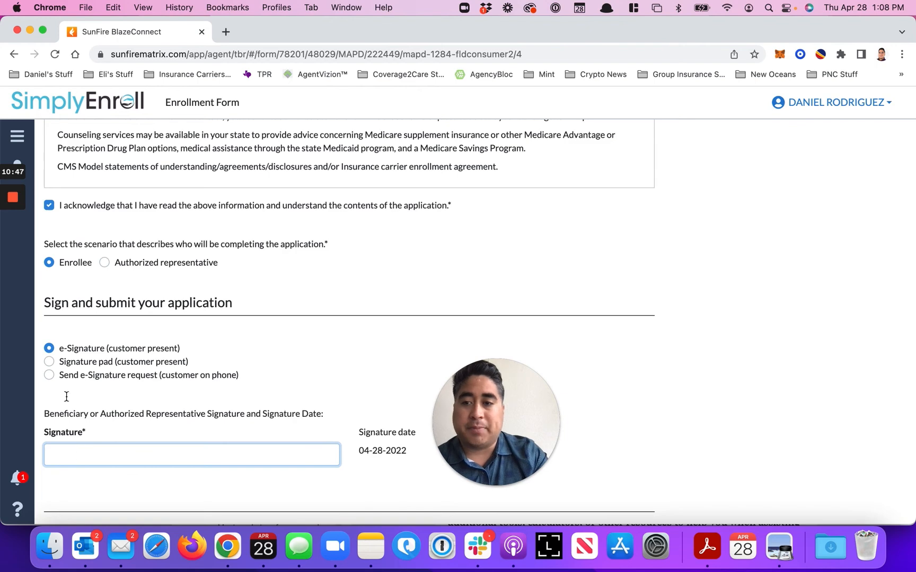
pyautogui.click(48, 361)
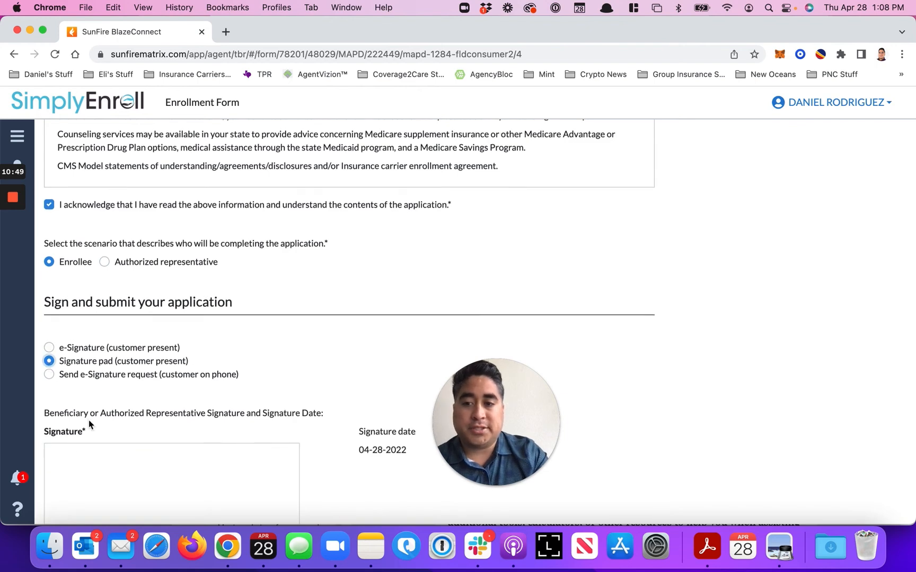
pyautogui.scroll(-2, 88, 420)
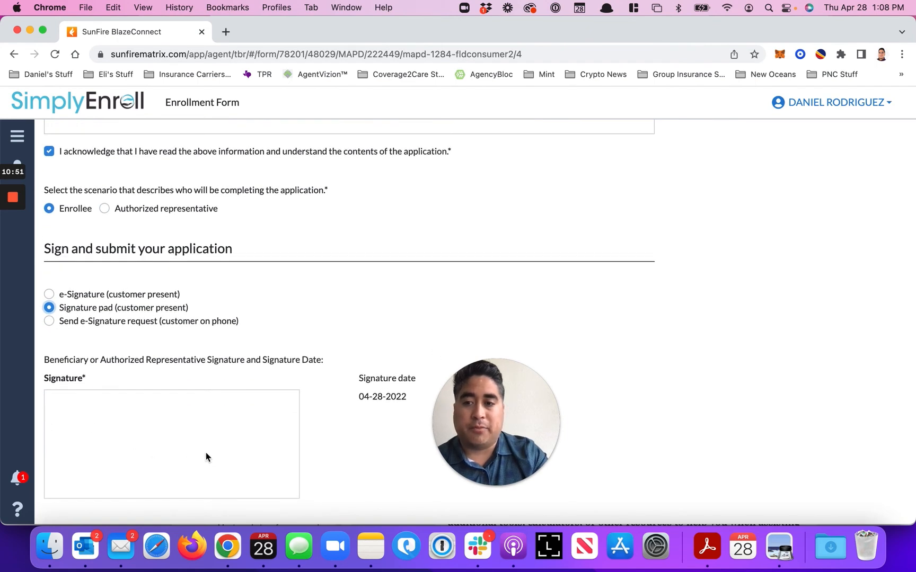
pyautogui.click(104, 323)
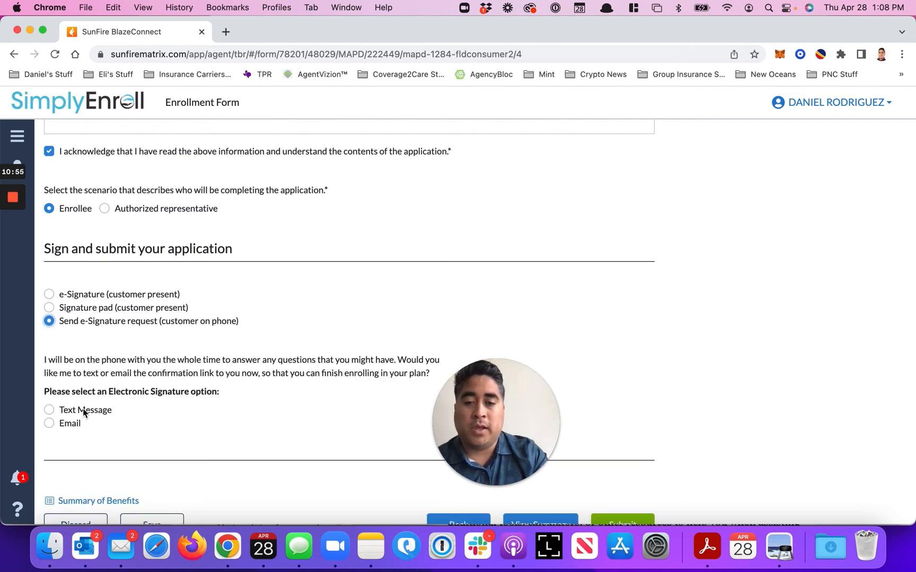
pyautogui.scroll(-2, 64, 411)
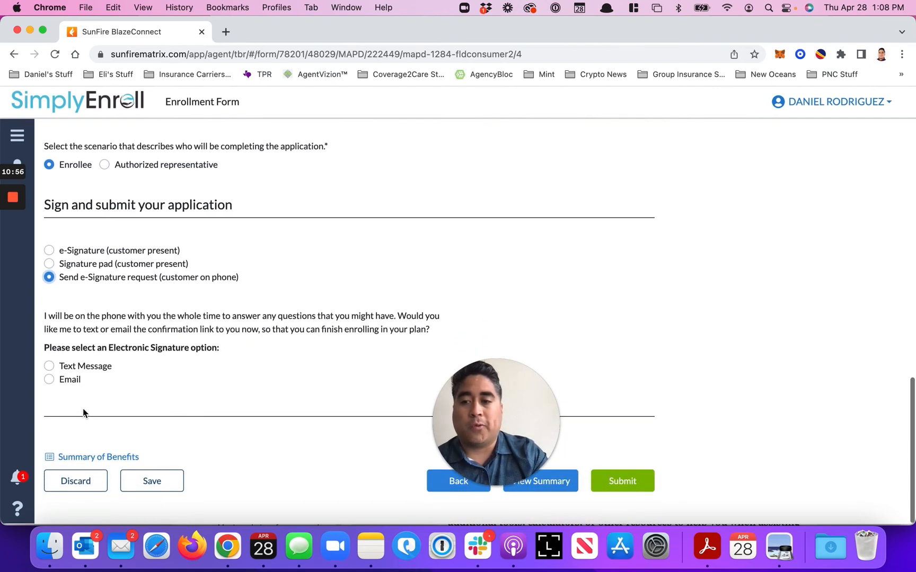
# Select e-Signature (customer present) and enter the customer's full name as the signature
pyautogui.click(67, 257)
pyautogui.click(135, 351)
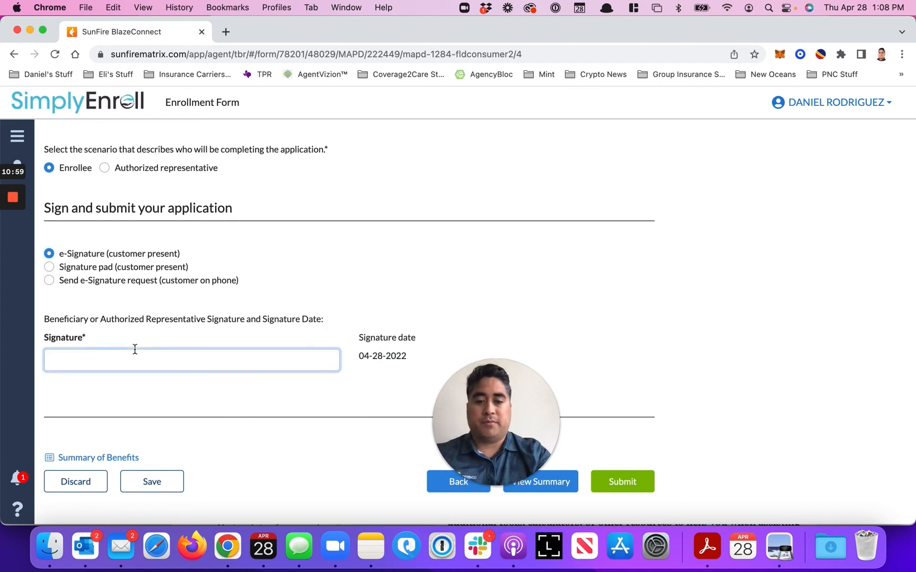
pyautogui.write('Danie')
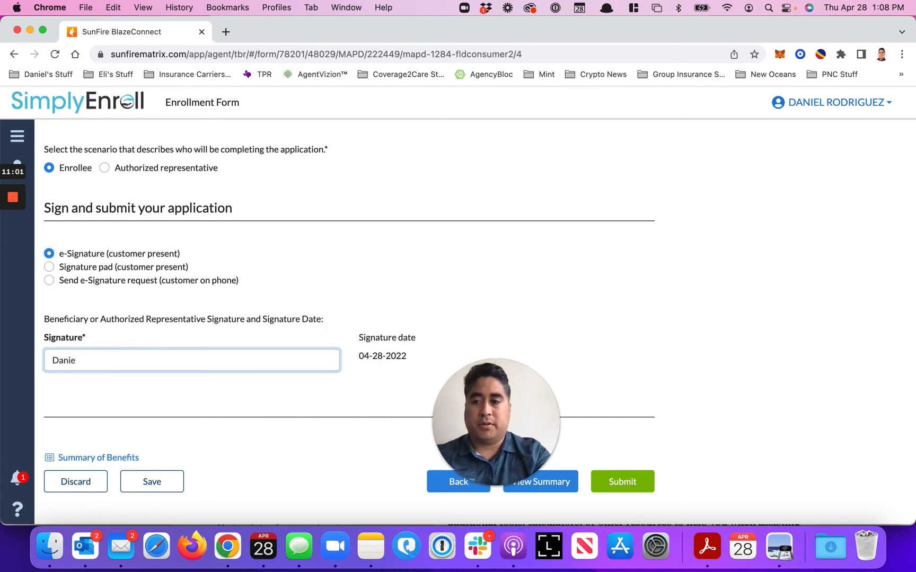
pyautogui.press('BackSpace')
pyautogui.press('BackSpace')
pyautogui.press('BackSpace')
pyautogui.press('BackSpace')
pyautogui.press('BackSpace')
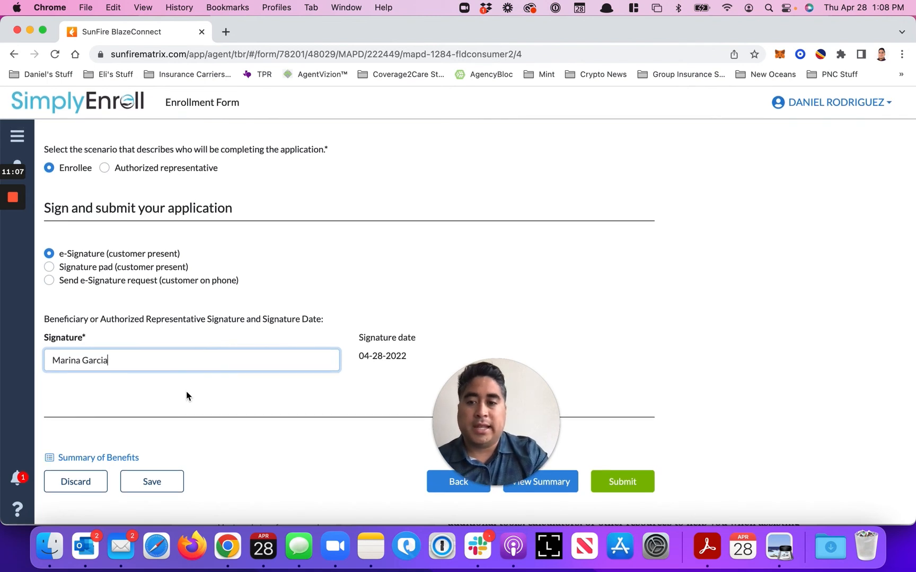
pyautogui.click(601, 498)
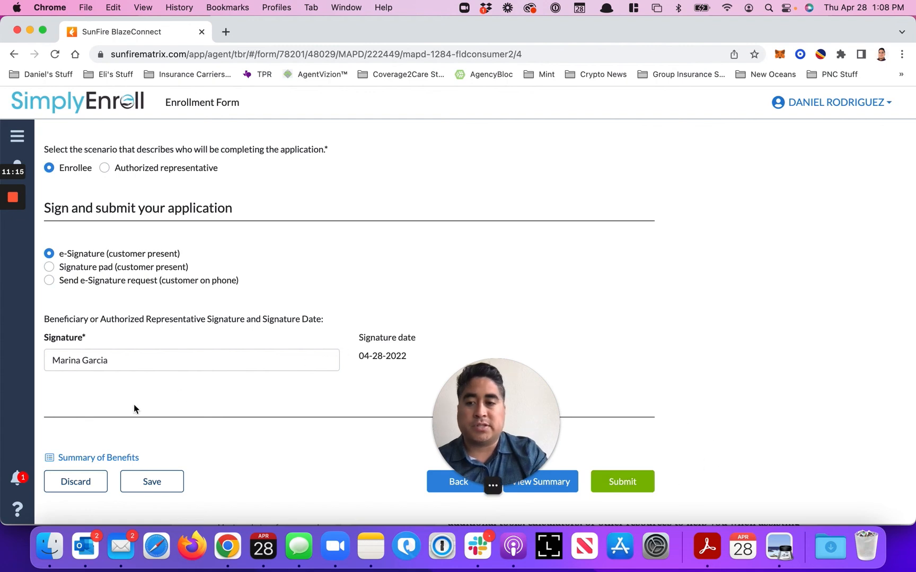
pyautogui.moveTo(13, 199)
pyautogui.click(14, 251)
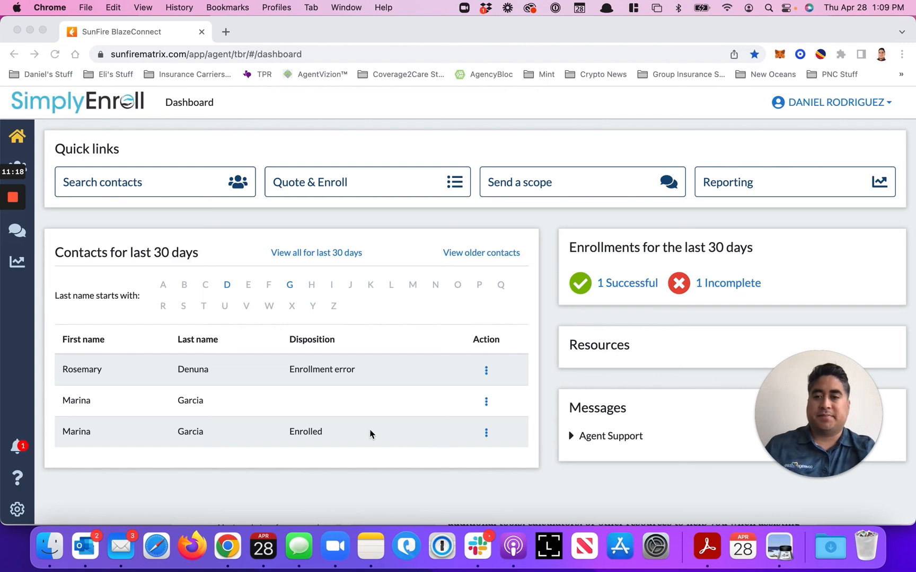
# Examine the actions available for the contact with the Enrolled disposition on the dashboard, and close the list
pyautogui.click(314, 435)
pyautogui.moveTo(290, 430); pyautogui.dragTo(119, 432)
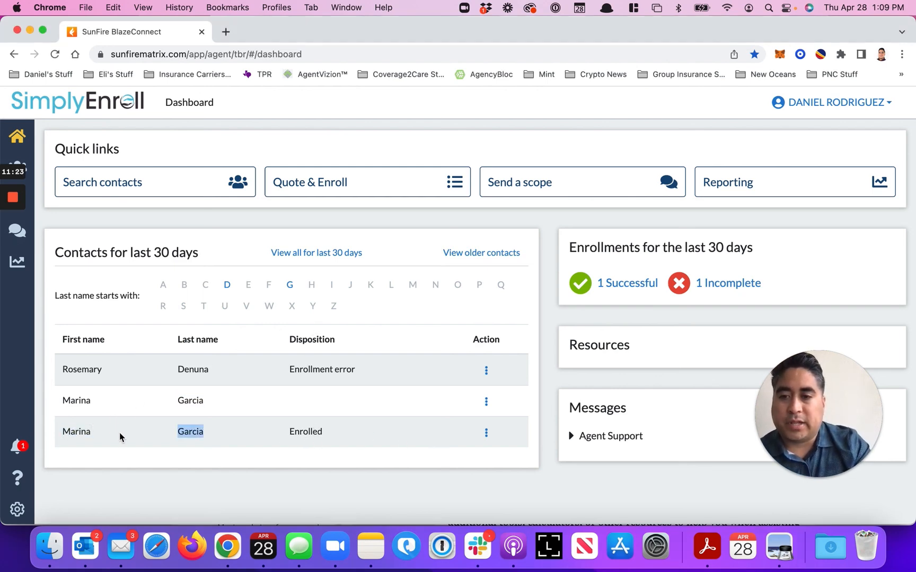
pyautogui.click(485, 434)
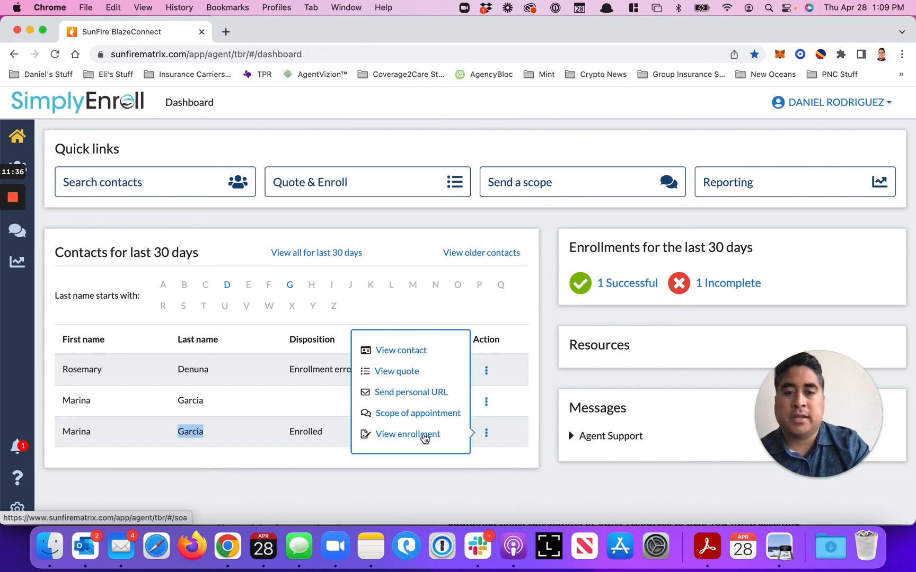
pyautogui.click(432, 489)
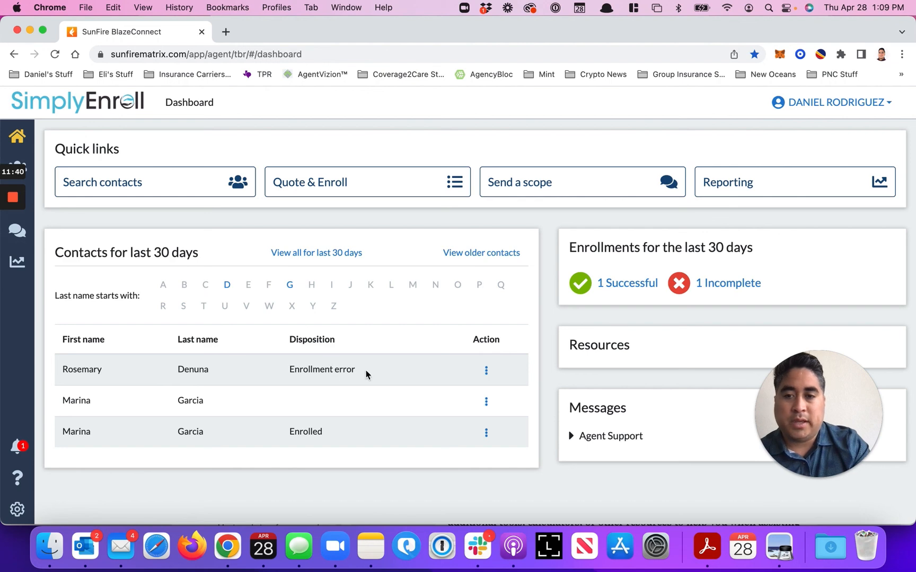
# Examine the contact with the enrollment error and the report of successful enrollments for the last 30 days, and return to the dashboard
pyautogui.moveTo(365, 370); pyautogui.dragTo(284, 373)
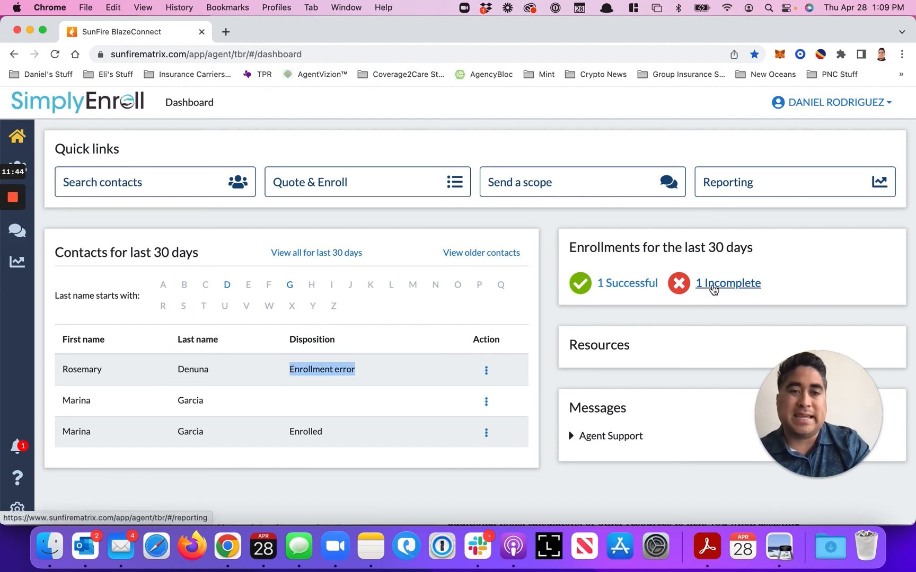
pyautogui.click(625, 286)
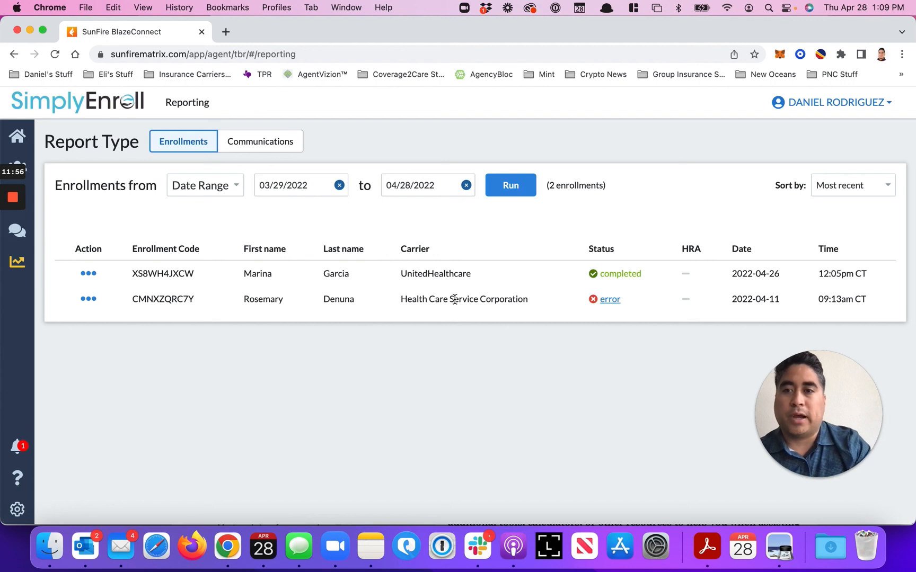
pyautogui.click(19, 143)
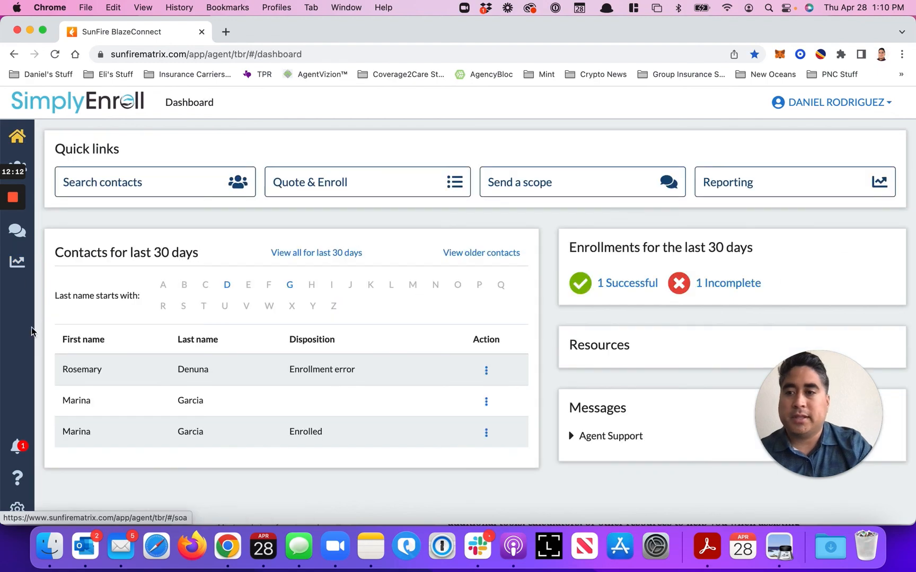